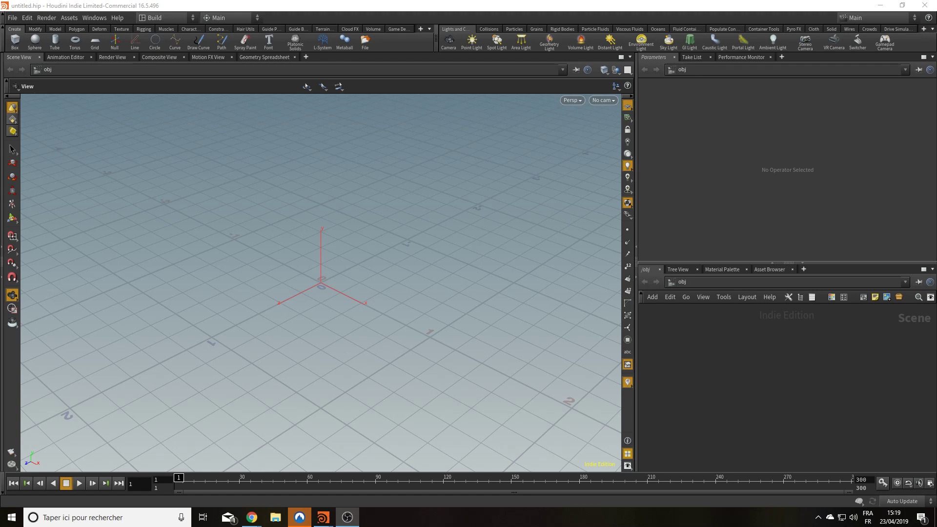
Step: Add a Geometry object to the empty scene network
click(240, 166)
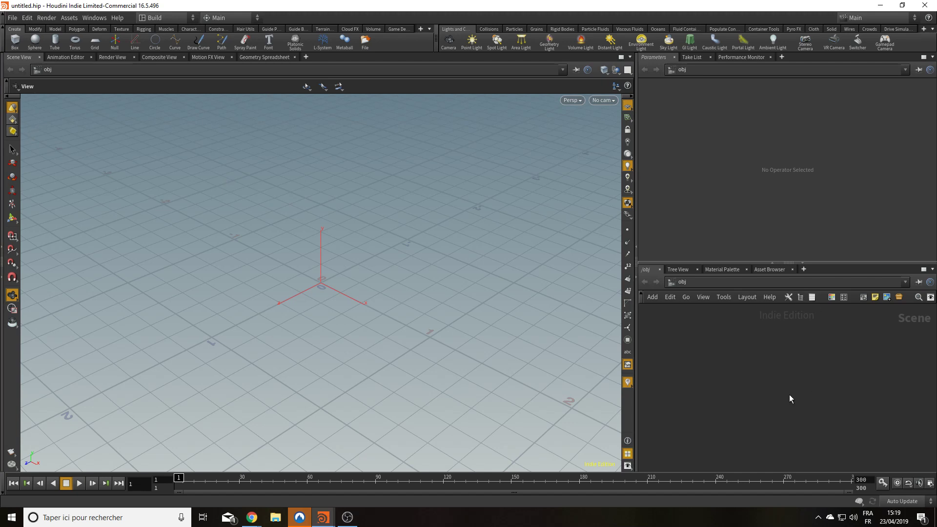
key(Tab)
text(geo)
key(Return)
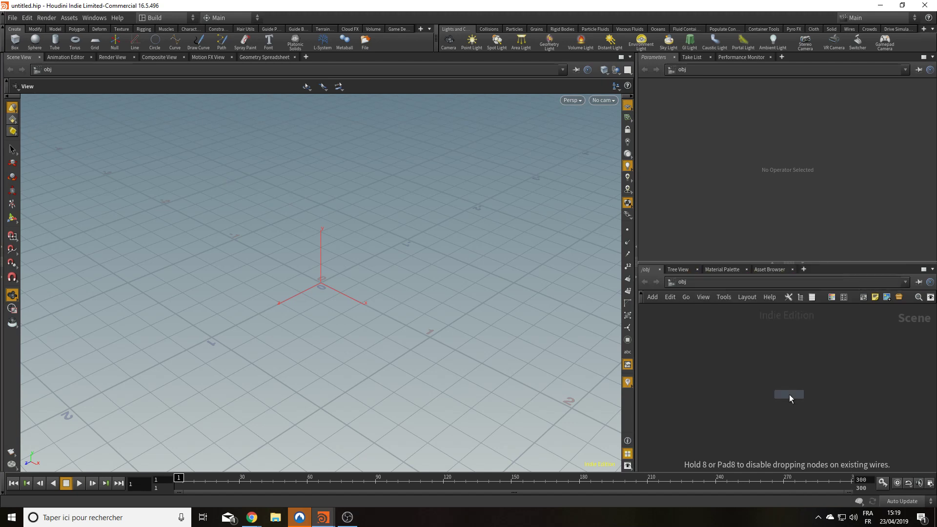
click(765, 373)
mouse_move(765, 373)
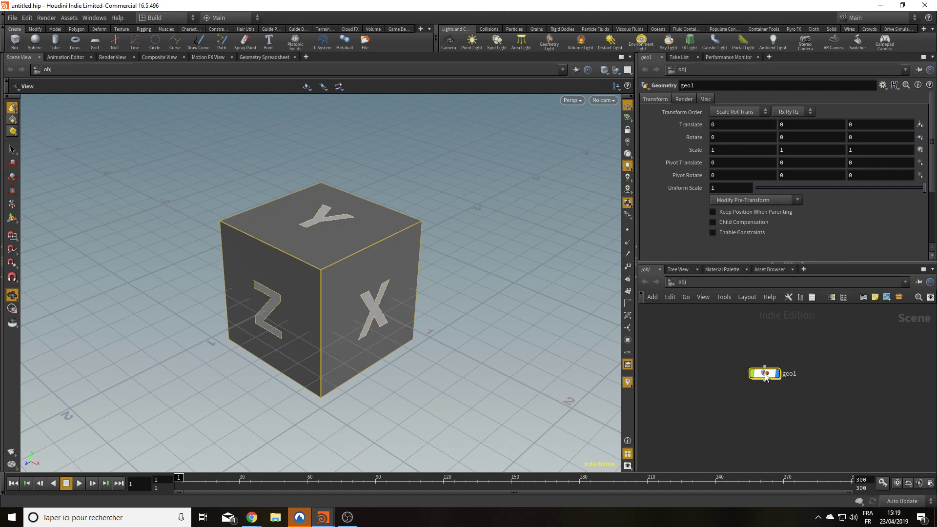
Step: Inside the geometry object, delete the default File node and add a Sphere node in its place
double_click(765, 374)
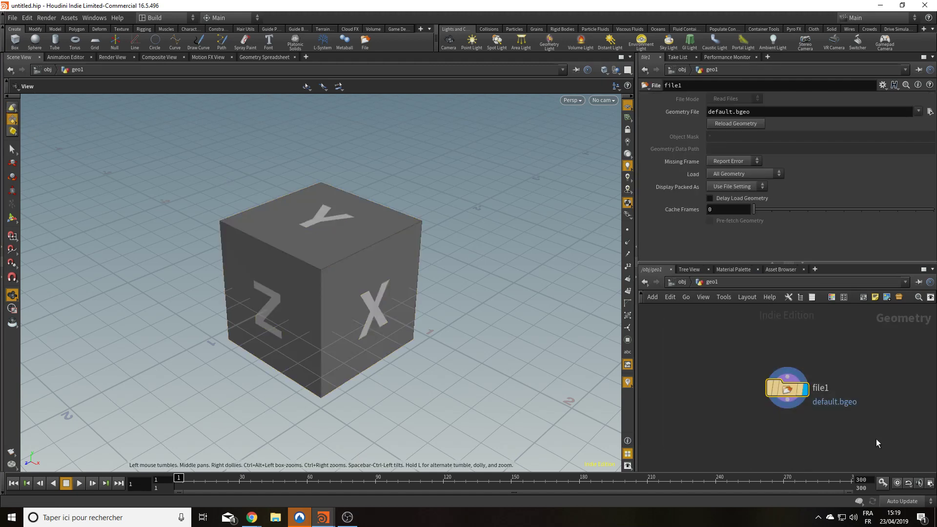
key(Delete)
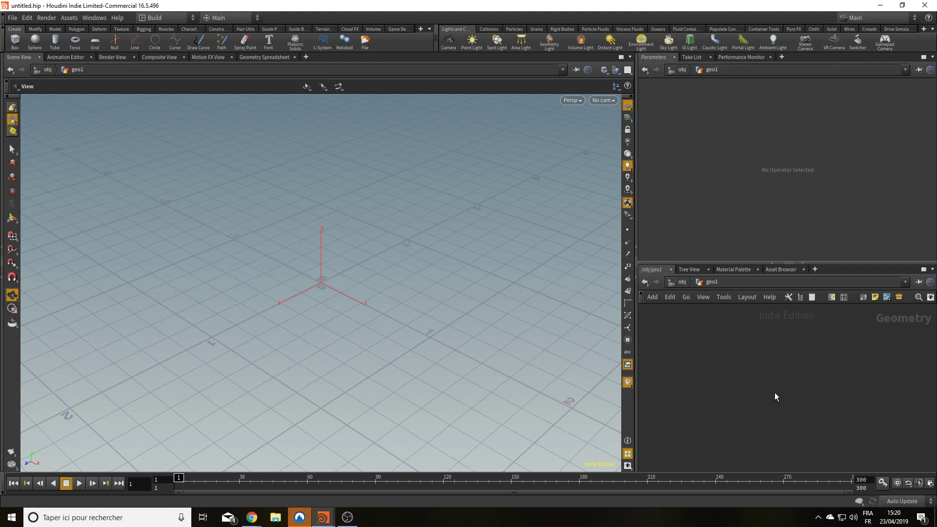
key(Tab)
text(sphe)
key(Return)
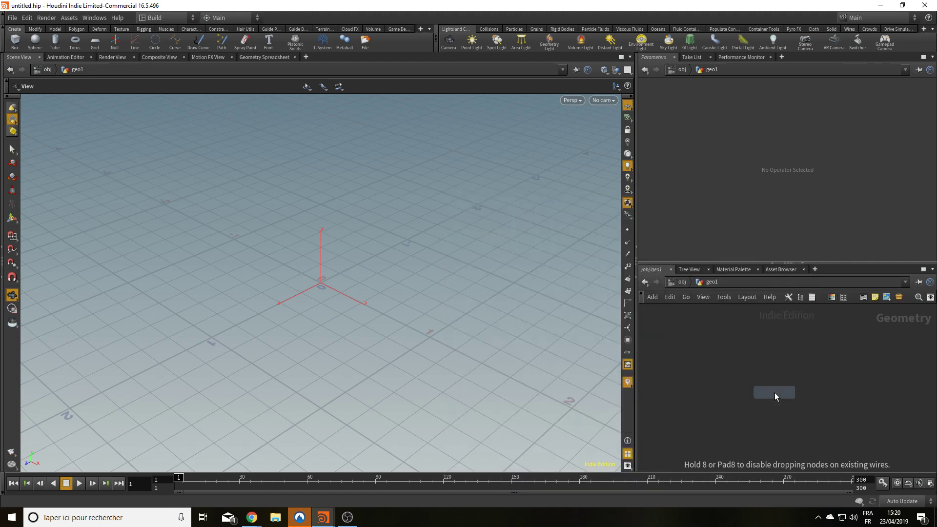
click(775, 369)
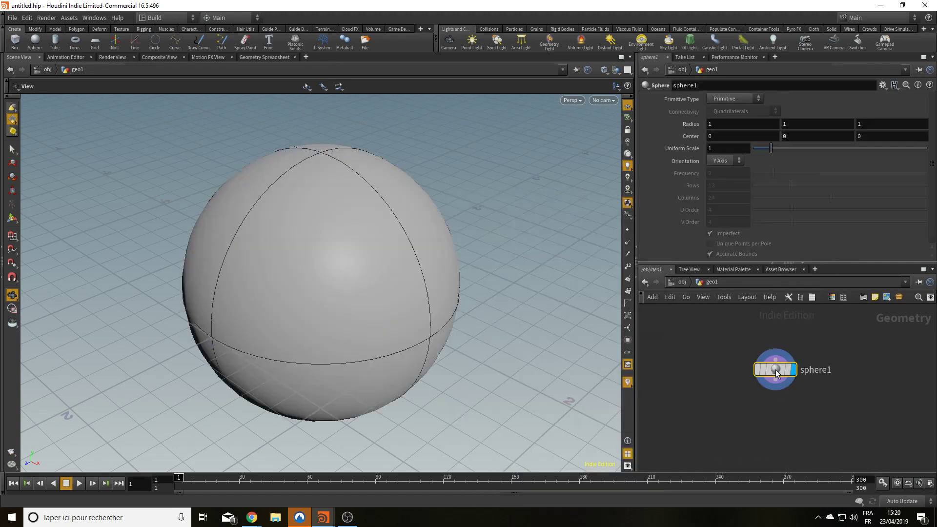
Step: Set the sphere's primitive type to Polygon and its frequency to 75
click(740, 99)
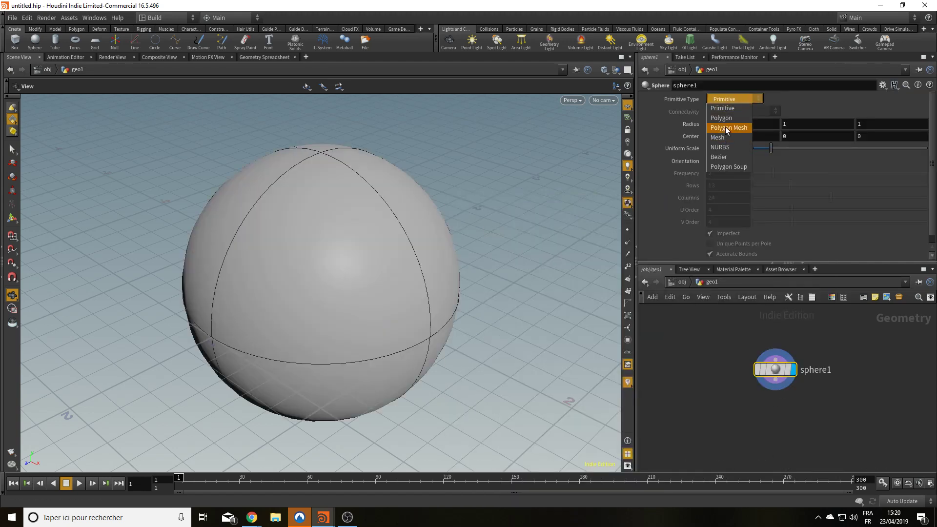
click(725, 118)
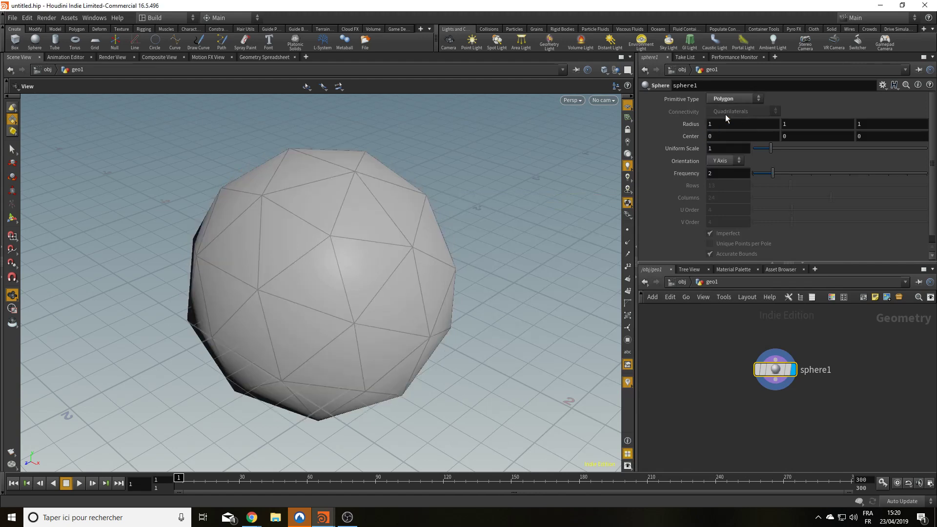
double_click(736, 173)
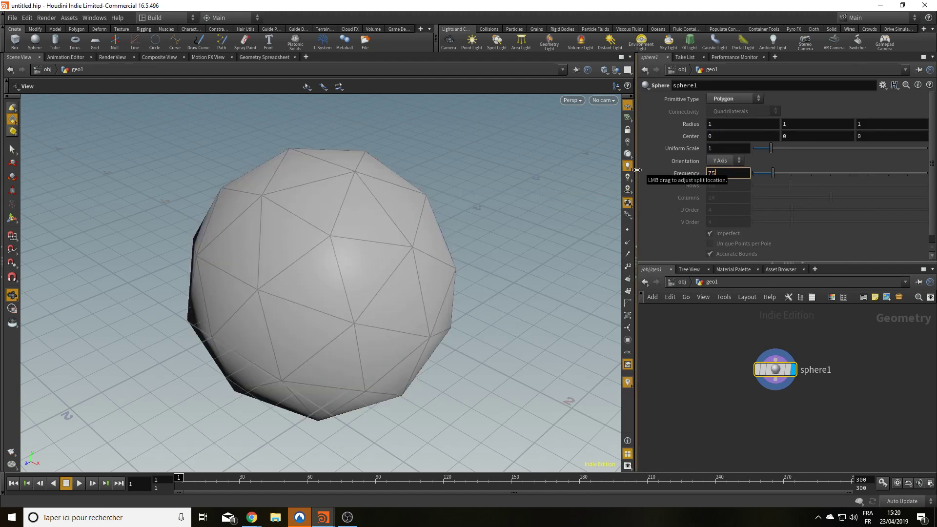
text(75)
key(Return)
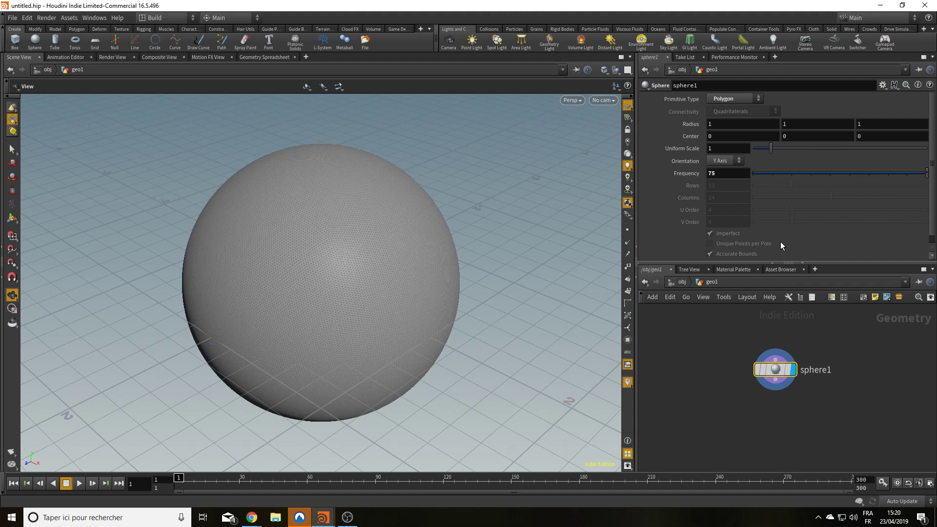
drag(776, 372, 764, 362)
click(760, 410)
drag(463, 341, 448, 310)
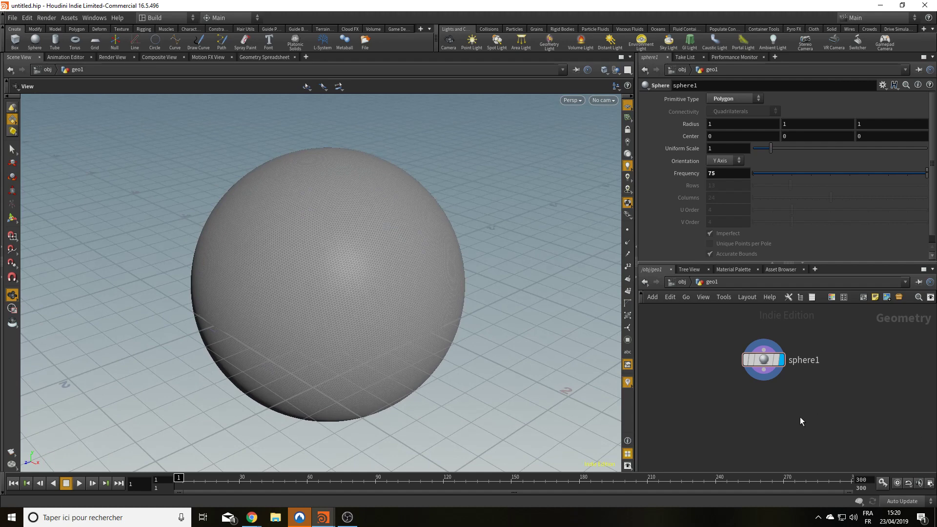
Step: Add a Mountain node below the sphere, feed the sphere into it and display its result
key(Tab)
text(moun)
key(Return)
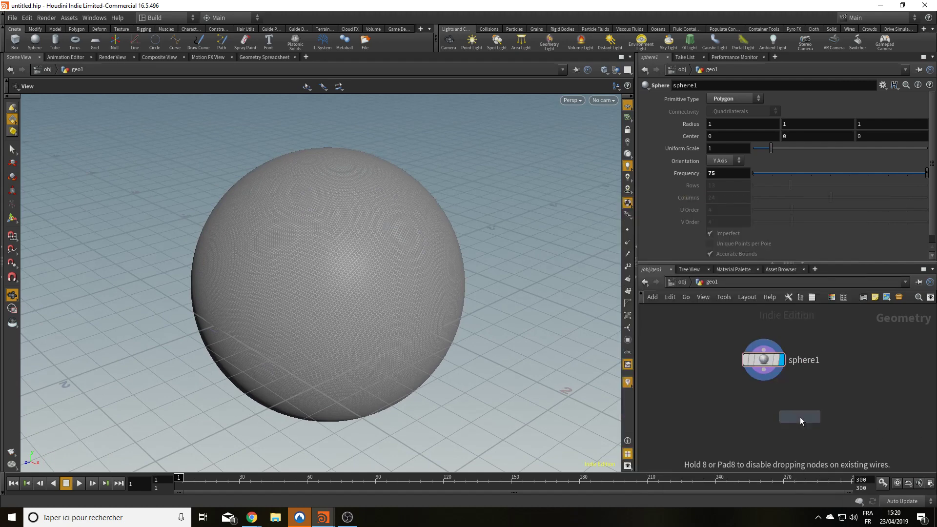
click(772, 408)
drag(764, 371, 762, 398)
click(781, 397)
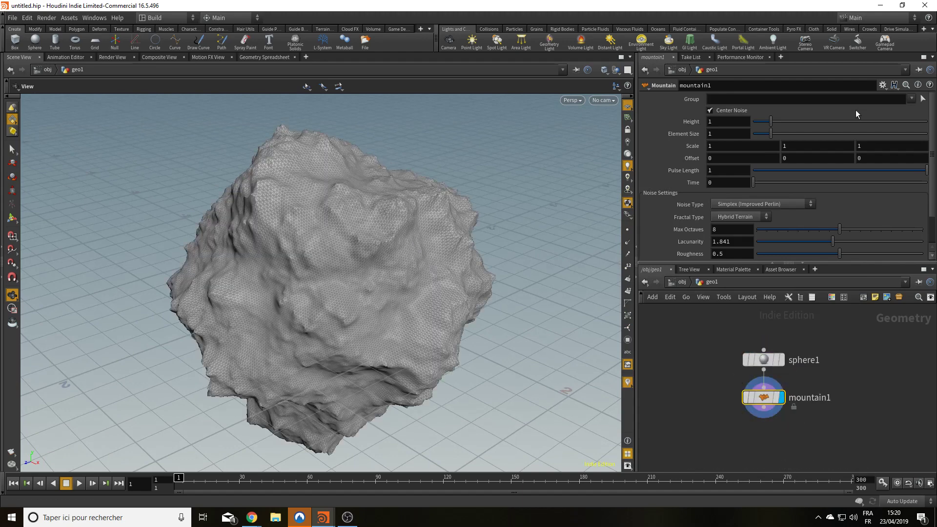
Step: Set the mountain node's roughness to 0 and its Y scale to 2
scroll(849, 157, down, 2)
drag(837, 227, 769, 218)
scroll(781, 168, up, 2)
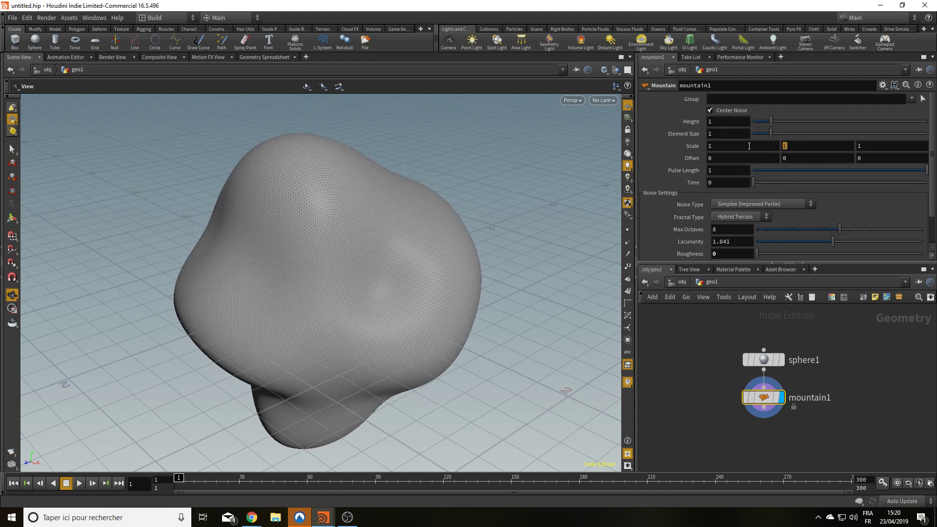
key(Return)
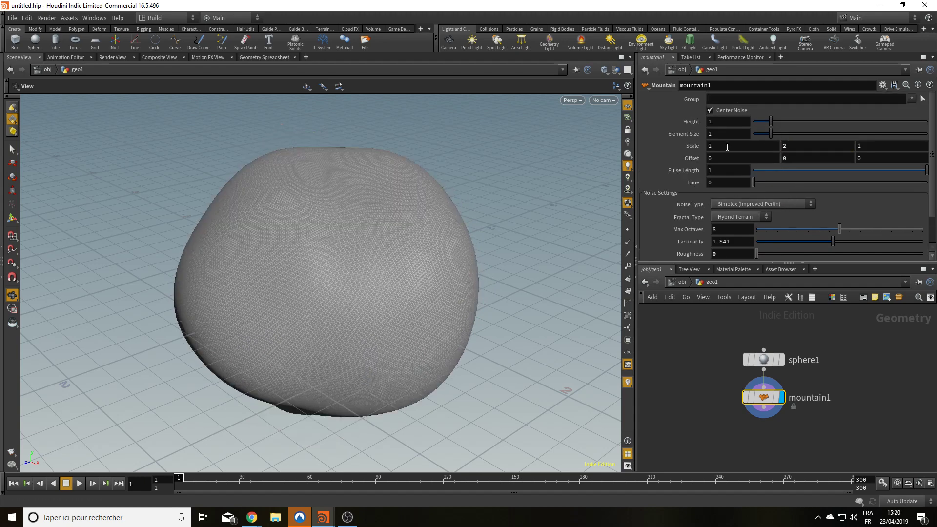
drag(279, 461, 293, 341)
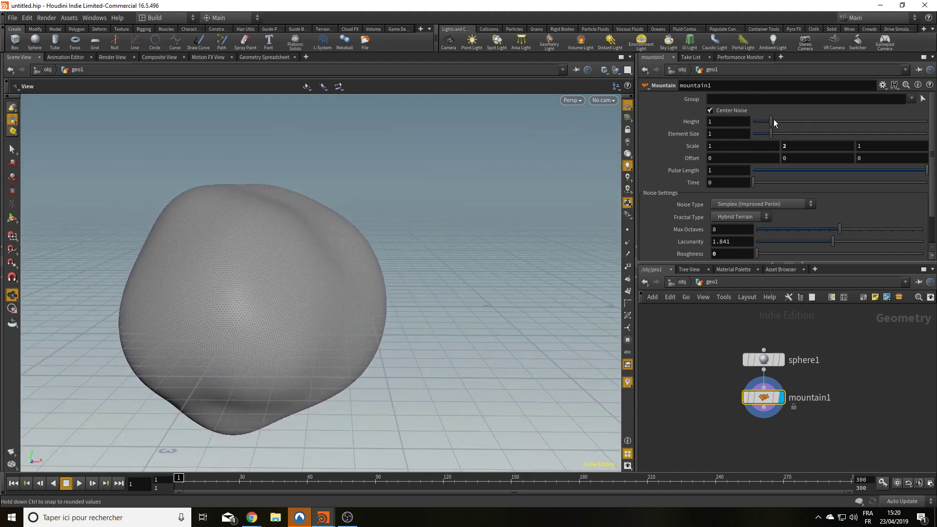
Step: Raise the mountain noise's element size to 1.6 and frame the shape from another side
drag(771, 133, 780, 132)
drag(504, 293, 430, 336)
key(g)
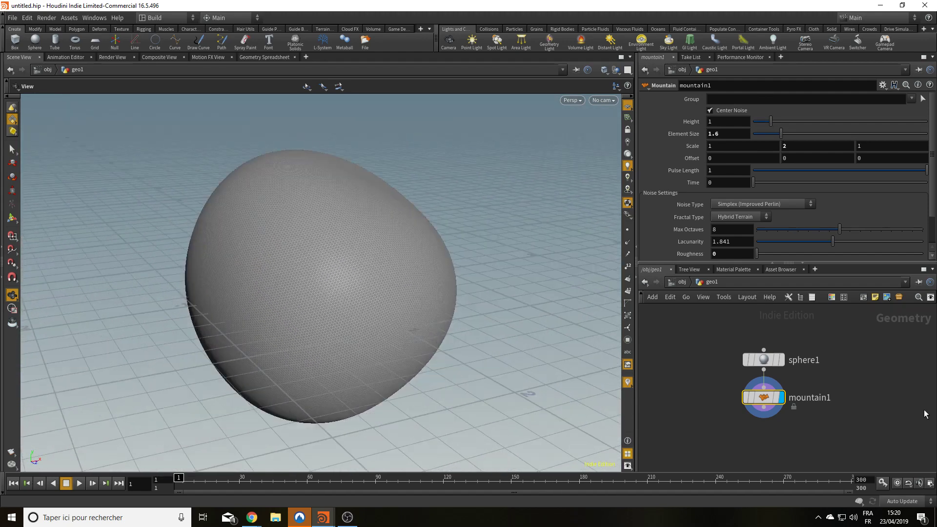
Step: Add a Normal node below the mountain node and briefly show the surface normals in the viewport
middle_drag(776, 425, 775, 373)
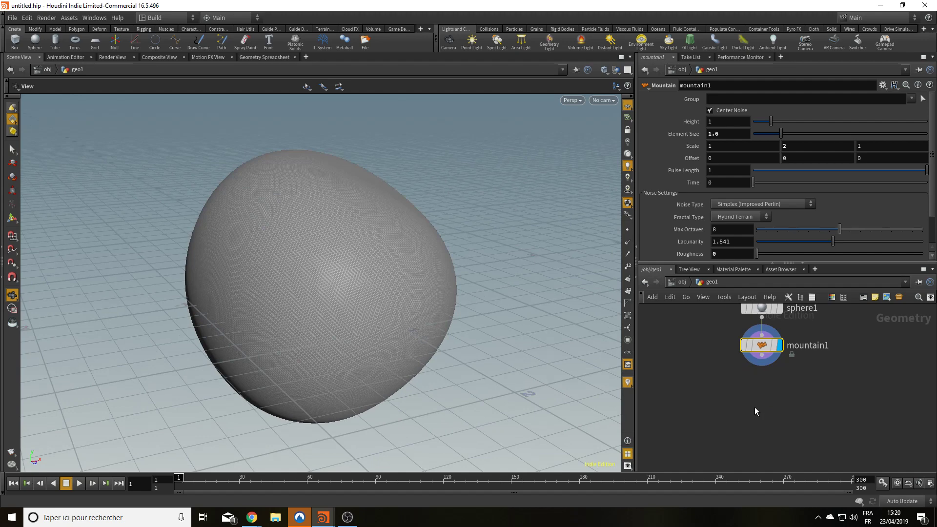
key(Tab)
text(no)
key(Return)
click(754, 407)
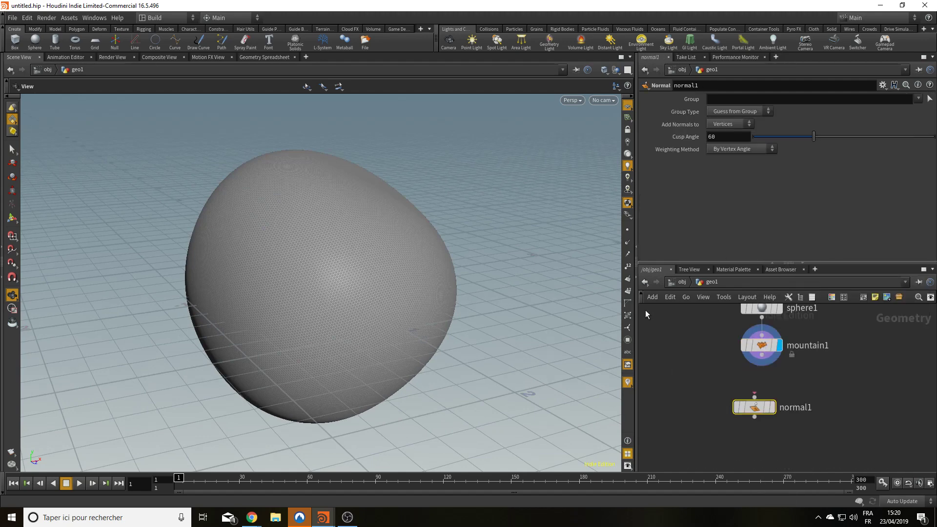
click(628, 242)
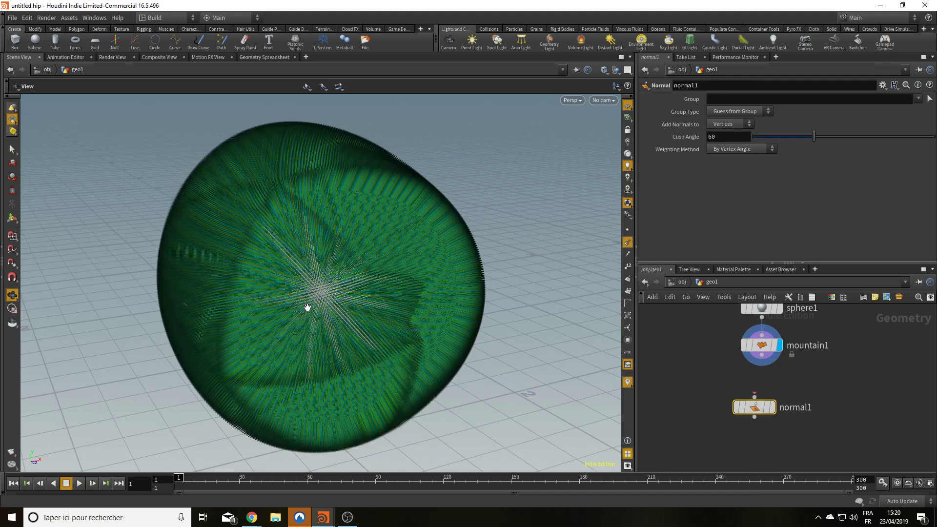
mouse_move(300, 320)
mouse_down()
mouse_move(381, 351)
mouse_move(379, 377)
mouse_move(297, 328)
mouse_up()
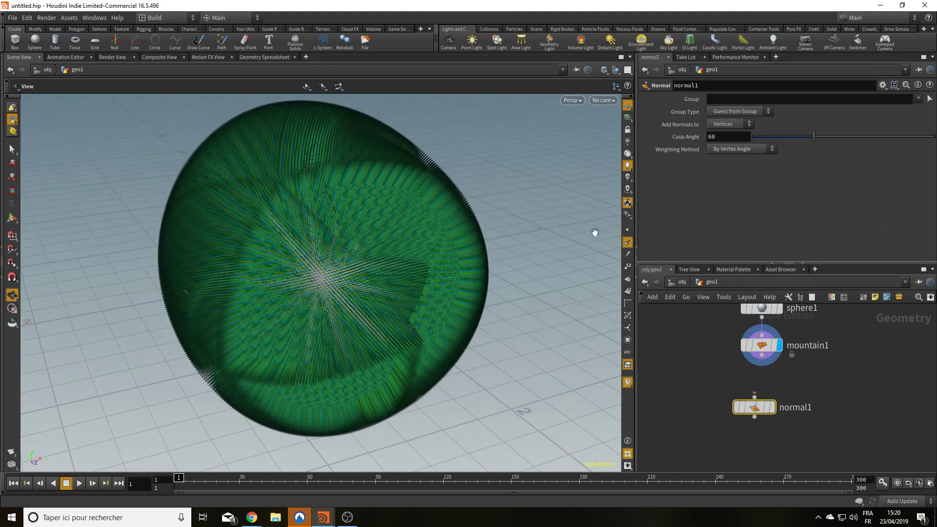
click(628, 244)
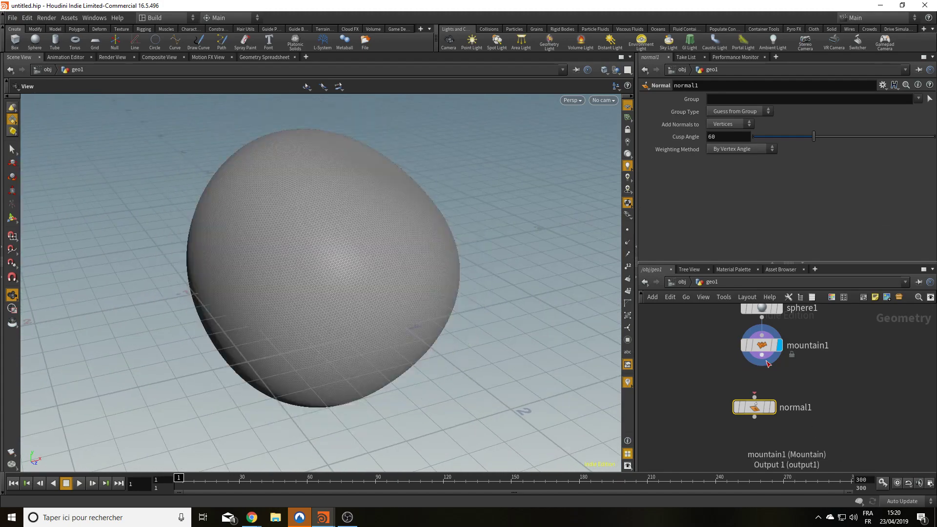
Step: Feed the mountain node into the normal node, display it, and add normals to Points, checking them in the viewport
drag(762, 356, 764, 397)
click(779, 397)
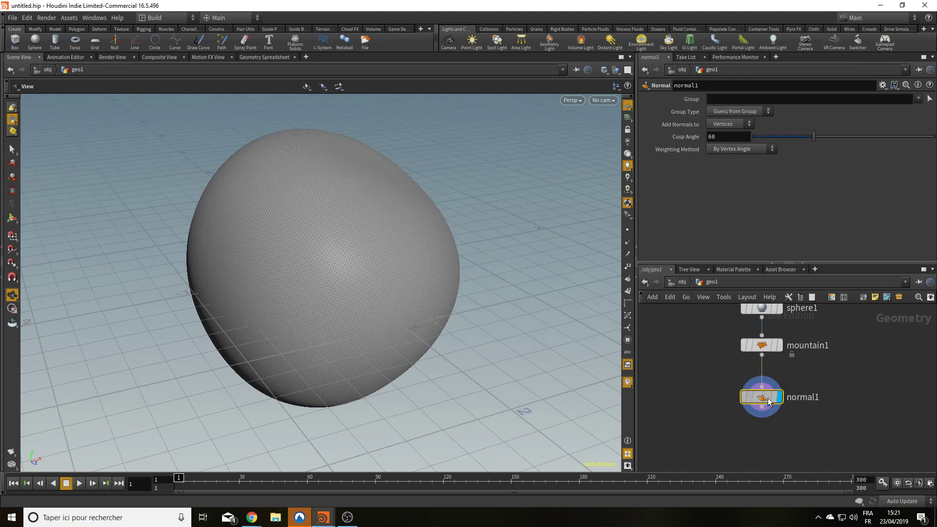
click(733, 124)
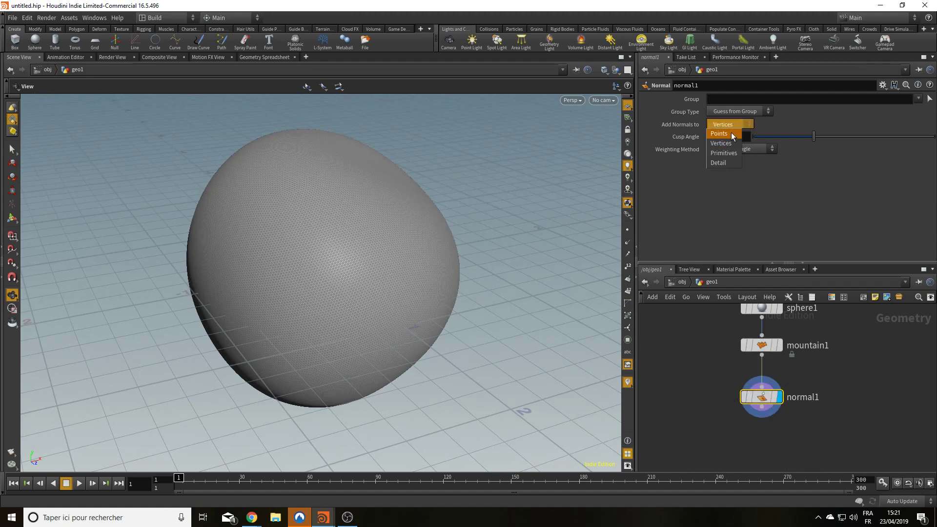
click(731, 133)
middle_drag(757, 454, 757, 426)
click(628, 242)
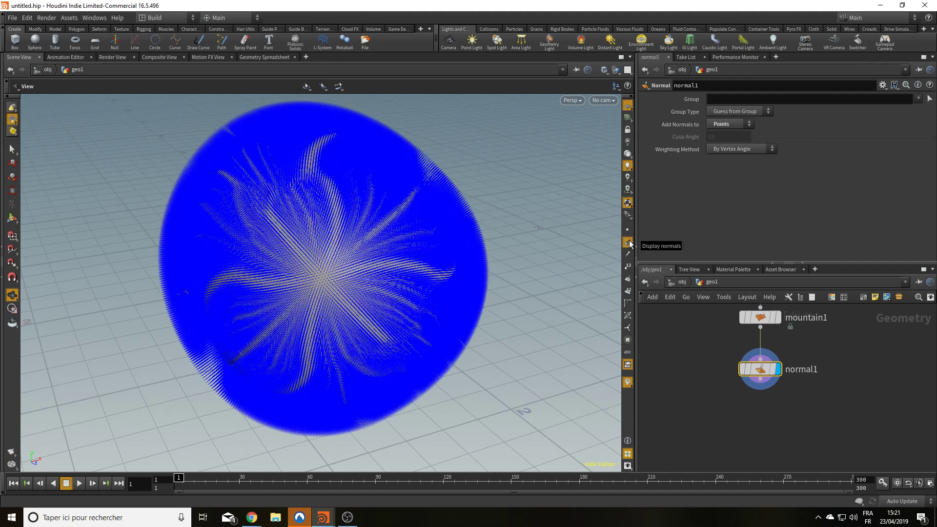
click(628, 242)
Step: Add a Color node below the normal node, feed the normals into it and display its result
middle_drag(794, 428, 765, 412)
key(Tab)
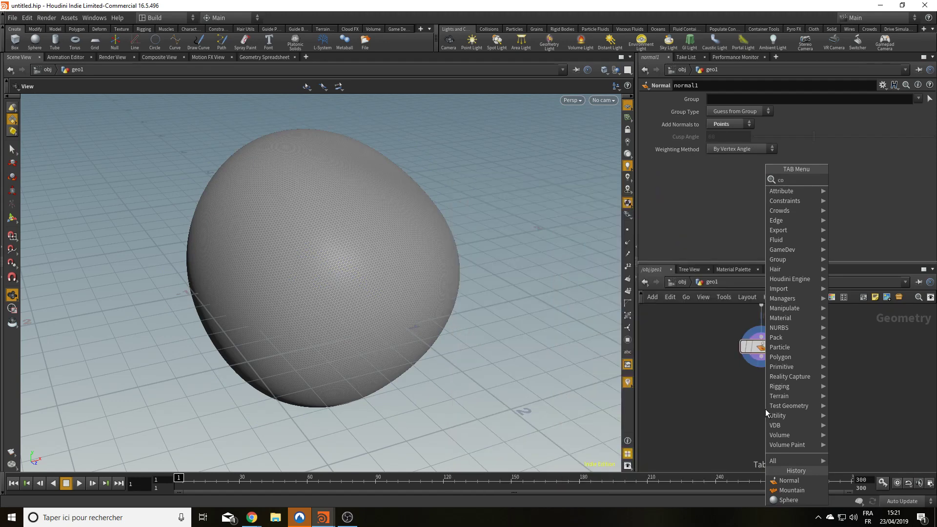
text(col)
key(Return)
click(765, 409)
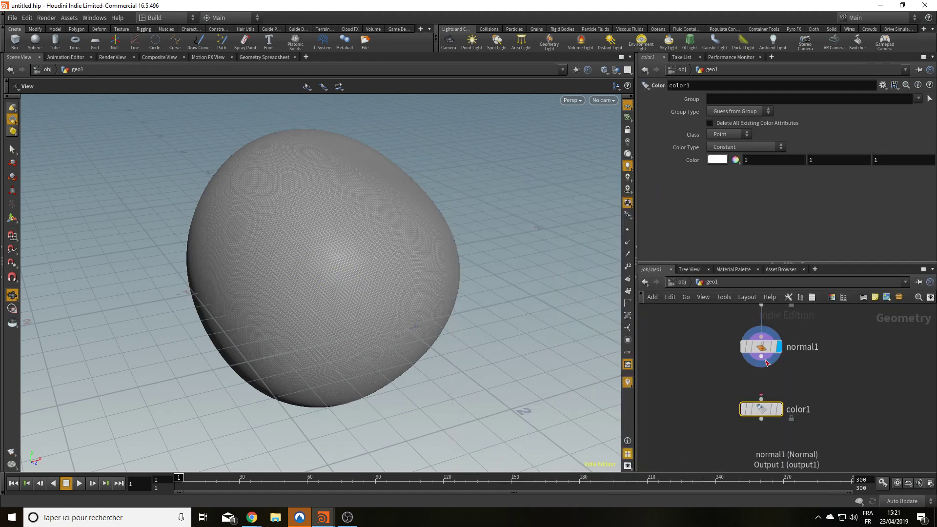
drag(765, 405, 763, 393)
click(778, 379)
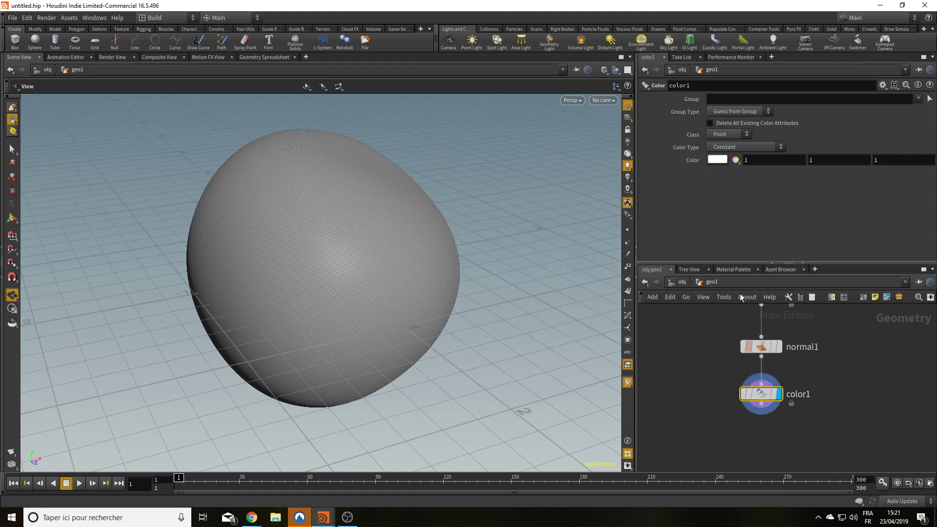
Step: Set the color node to a dark brown of 0.389, 0.180496, 0.071576
click(717, 159)
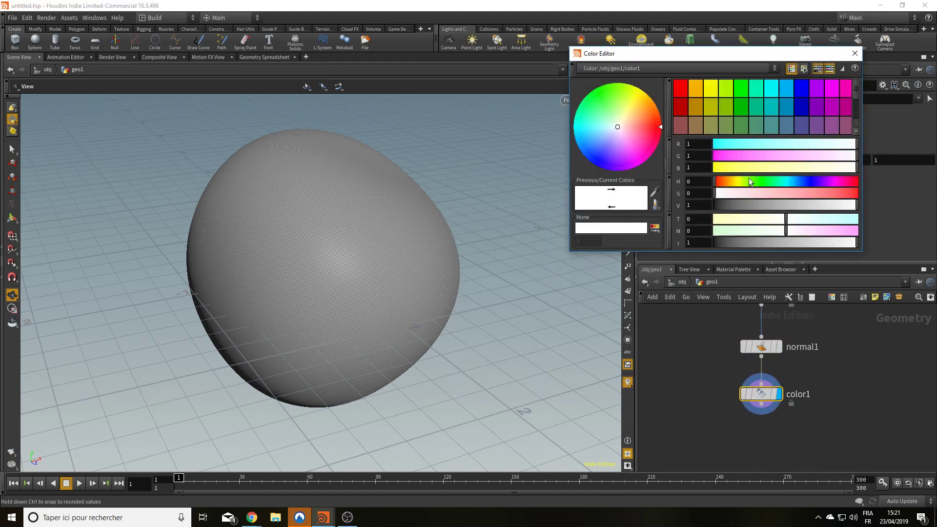
click(741, 168)
click(780, 157)
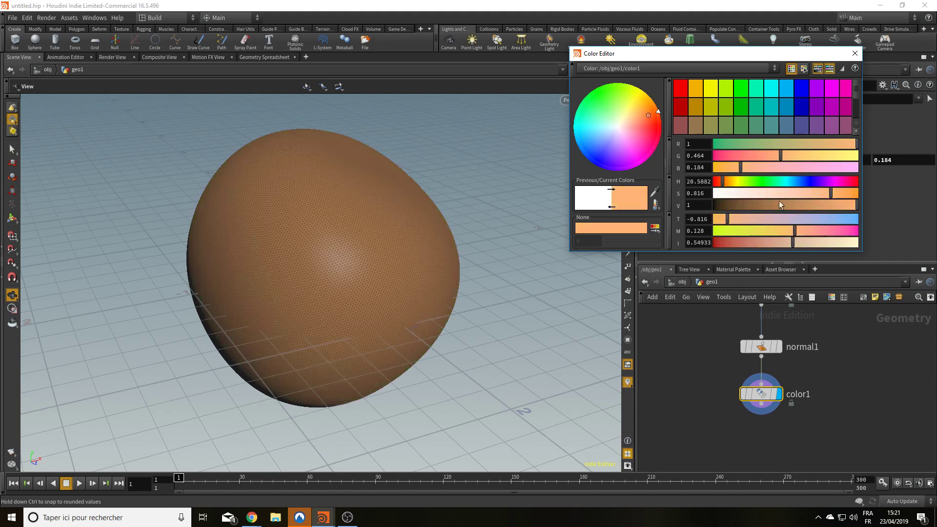
click(745, 205)
drag(744, 203, 770, 204)
click(853, 53)
Step: Switch the viewport shading to Smooth Shaded and view the brown shape from a lower angle
click(604, 69)
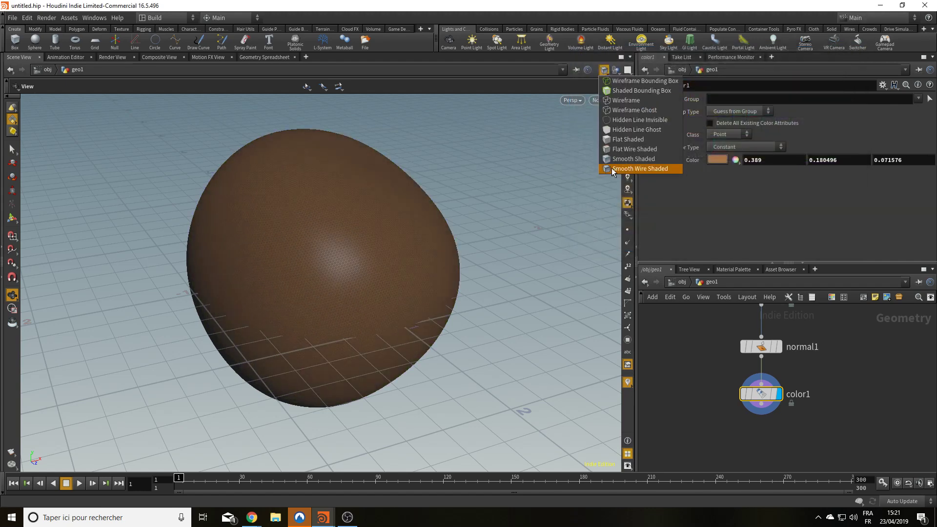
click(633, 159)
mouse_move(420, 298)
mouse_down()
mouse_move(464, 338)
mouse_move(464, 320)
mouse_move(476, 312)
mouse_up()
Step: Add a Null node below the color node
scroll(735, 443, down, 3)
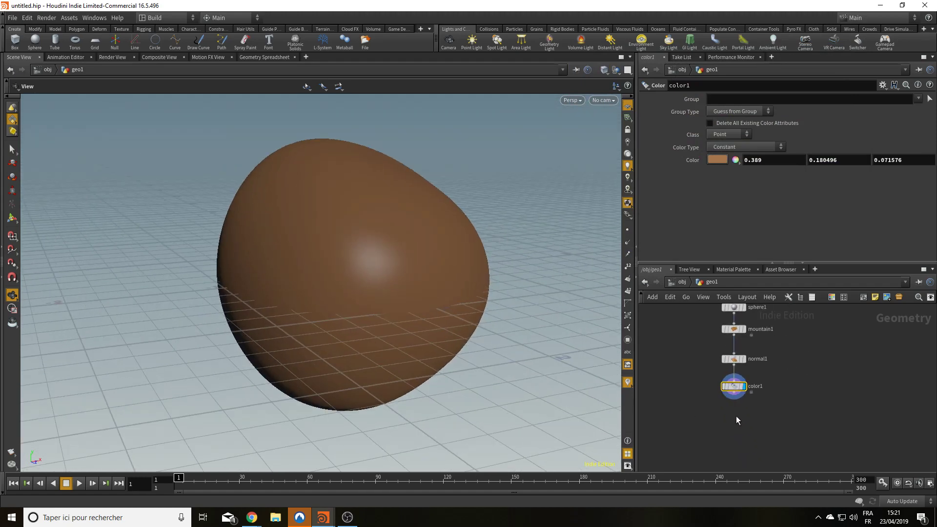
key(Tab)
text(null)
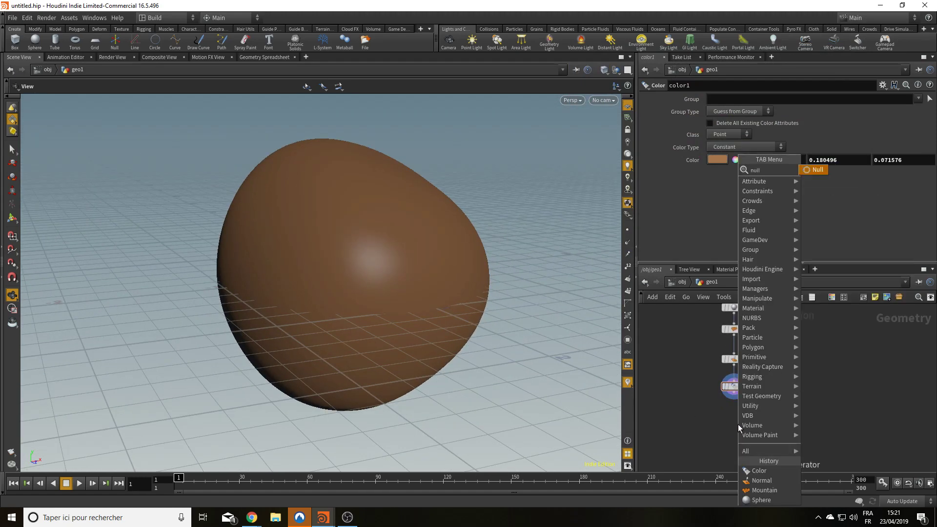
key(Return)
click(736, 420)
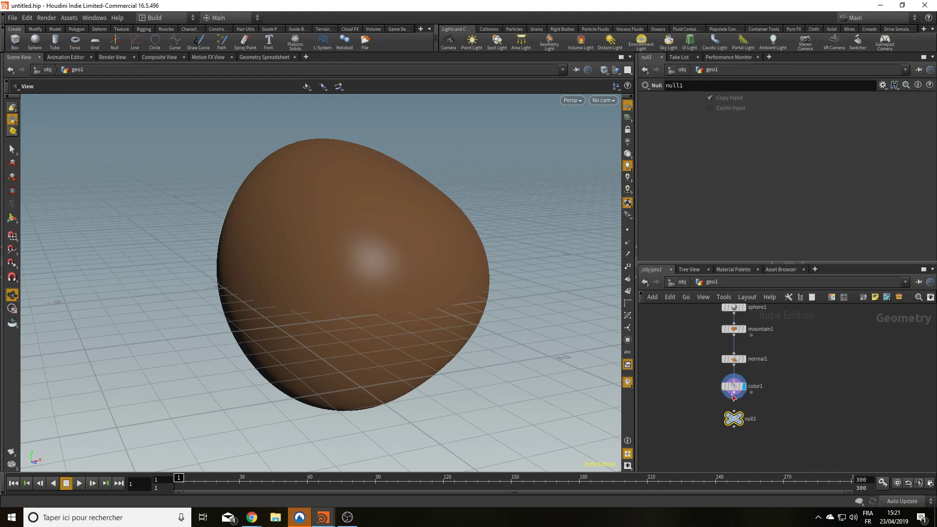
Step: Rename the null node OUT_potato and enclose the chain from sphere to null in a widened network box
double_click(753, 419)
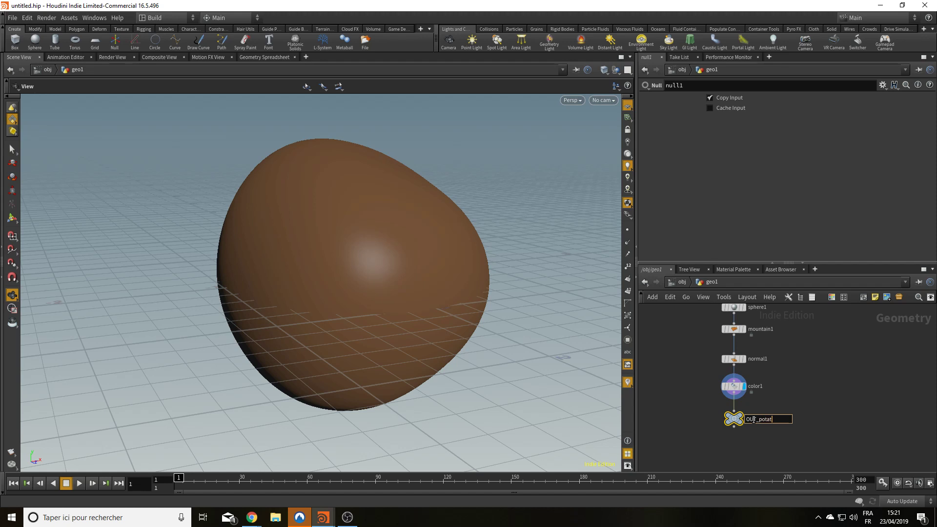
key(Return)
middle_drag(765, 333, 797, 361)
scroll(805, 405, down, 1)
drag(701, 312, 773, 439)
click(863, 297)
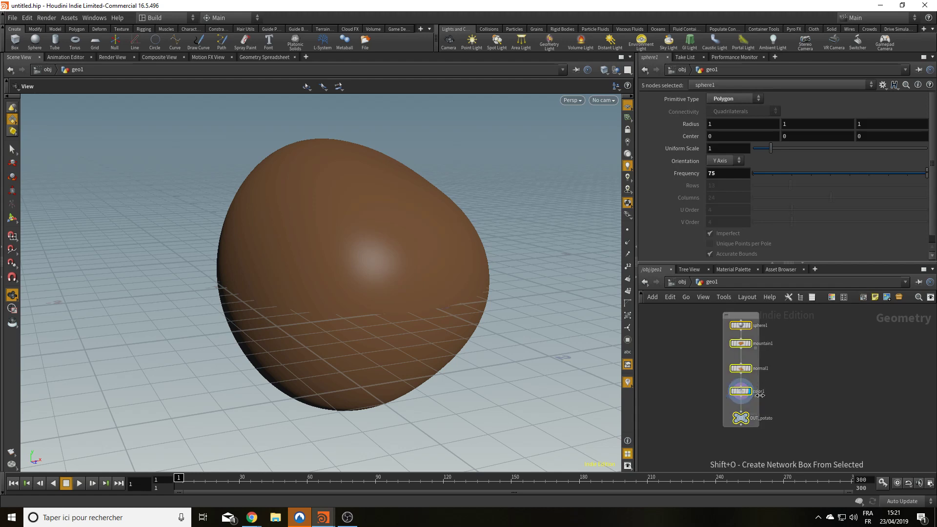
drag(761, 401, 798, 401)
scroll(843, 373, up, 3)
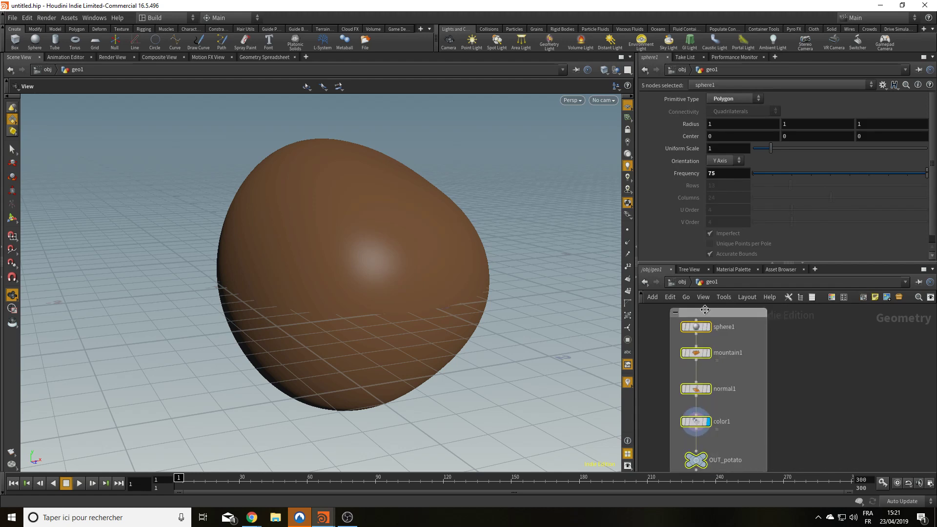
Step: Title the network box POTATO
double_click(705, 309)
text(POTAO)
key(Return)
double_click(693, 312)
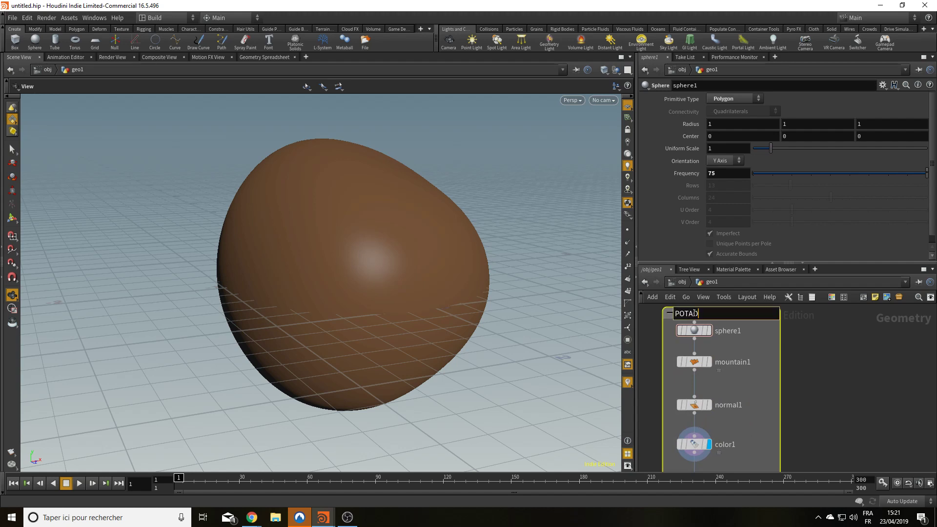
key(Return)
scroll(832, 369, down, 4)
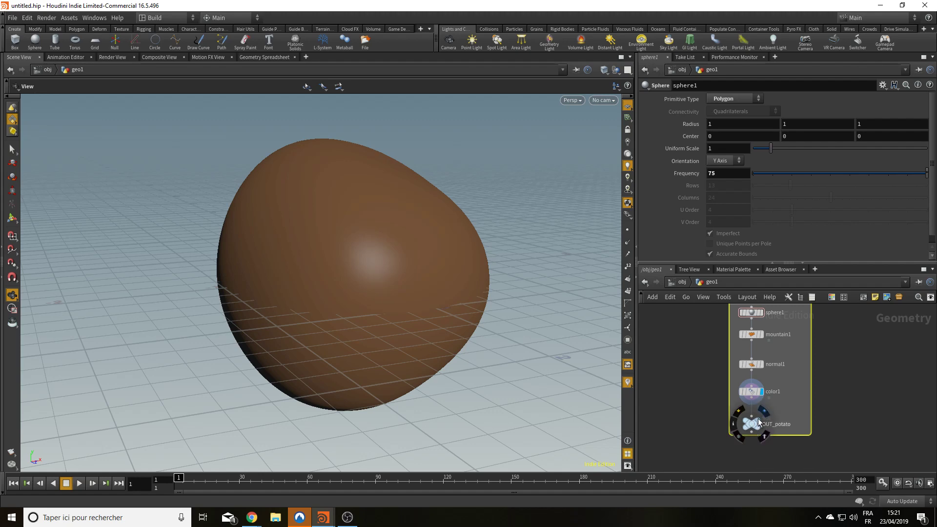
Step: Display the OUT_potato result and hide the viewport's reference grid
click(757, 419)
drag(544, 317, 434, 405)
middle_drag(433, 404, 561, 292)
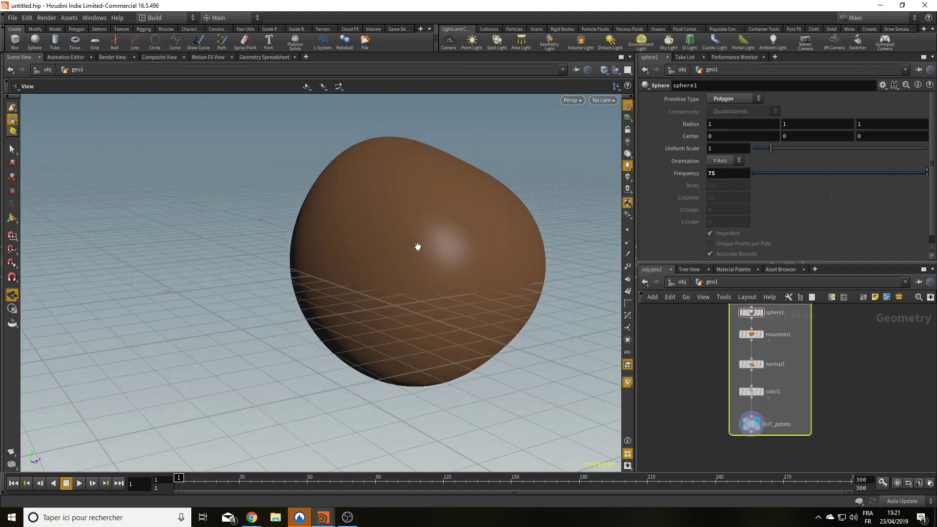
click(627, 106)
Step: Add a Scatter node below OUT_potato, feed the potato into it and display its result
middle_drag(833, 418, 838, 356)
scroll(833, 366, down, 3)
key(Tab)
text(sca)
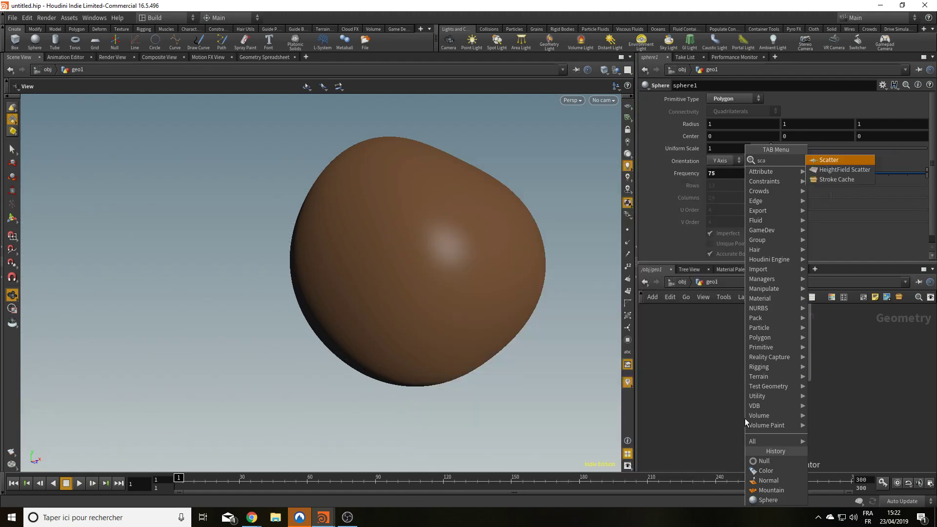
key(Return)
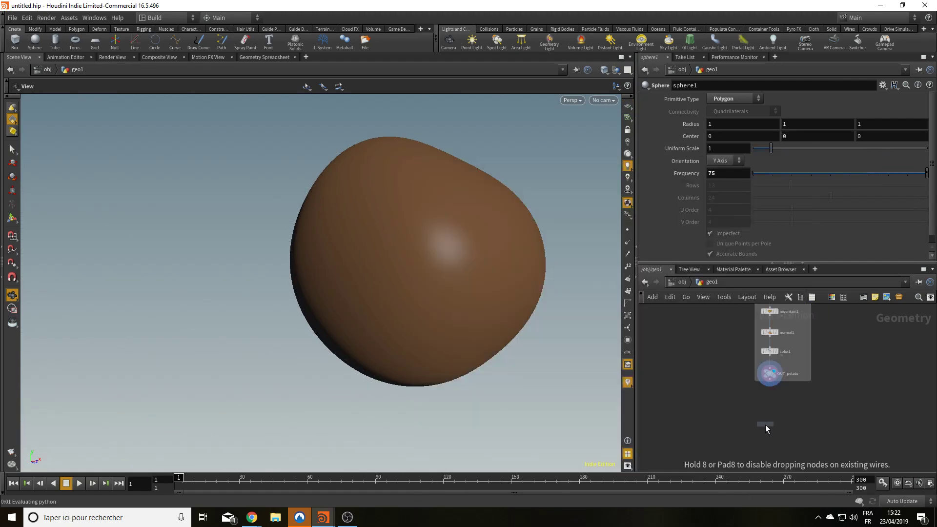
click(765, 425)
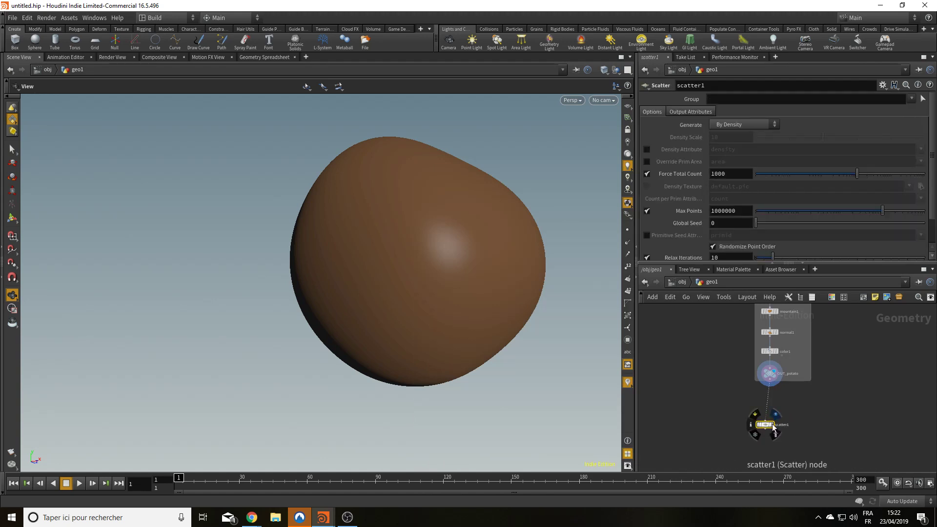
middle_drag(471, 254, 462, 270)
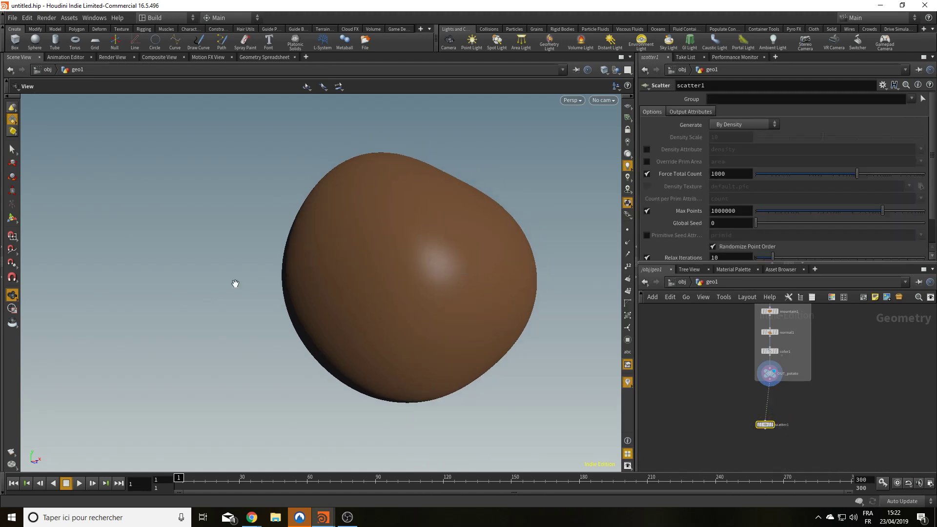
click(772, 424)
drag(765, 424, 763, 412)
Step: Set the scatter node's forced total count to 1
scroll(737, 369, up, 3)
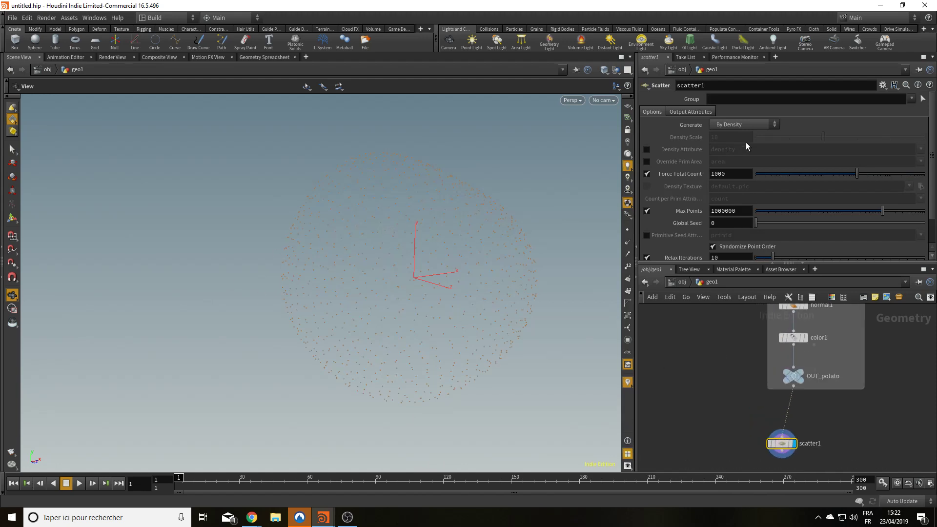
double_click(736, 173)
text(1)
key(Return)
Step: Show point markers and template OUT_potato behind the displayed scatter result, aligning the scatter node beneath OUT_potato
click(803, 373)
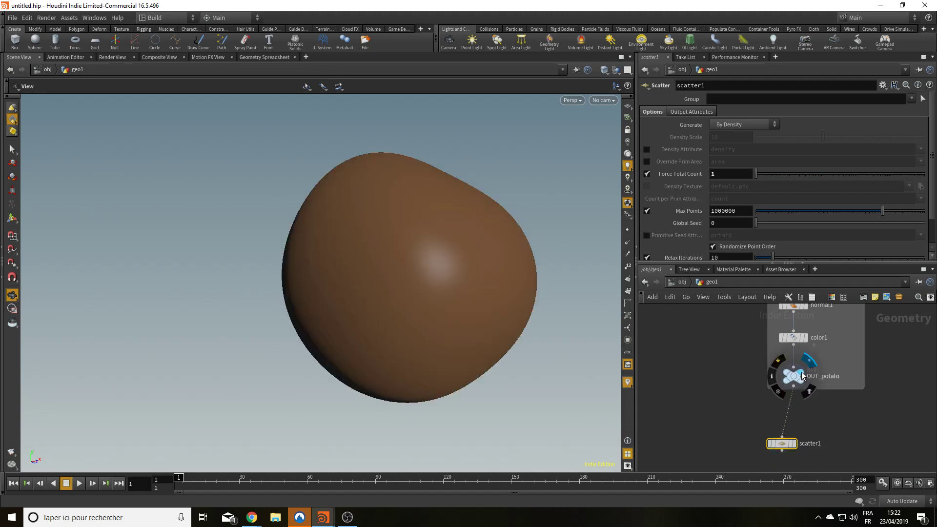
click(796, 445)
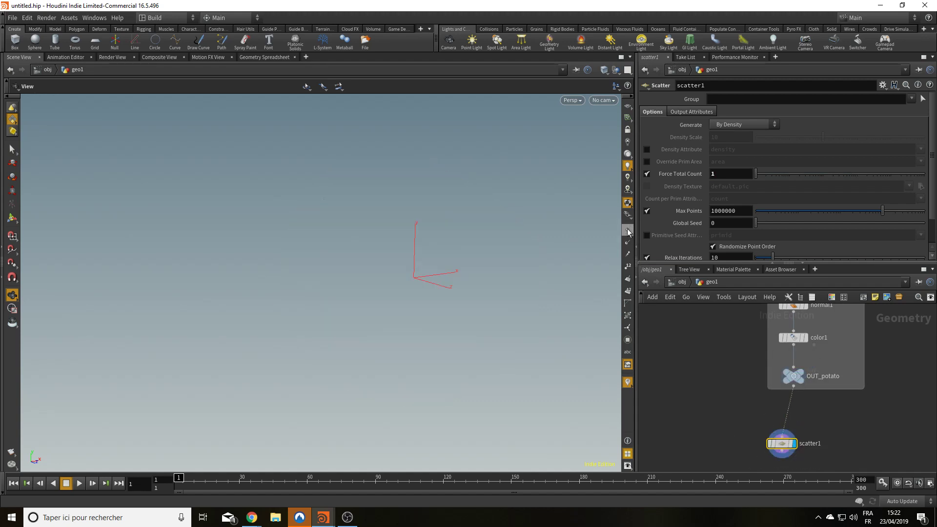
click(802, 385)
drag(308, 278, 405, 327)
middle_drag(404, 327, 404, 394)
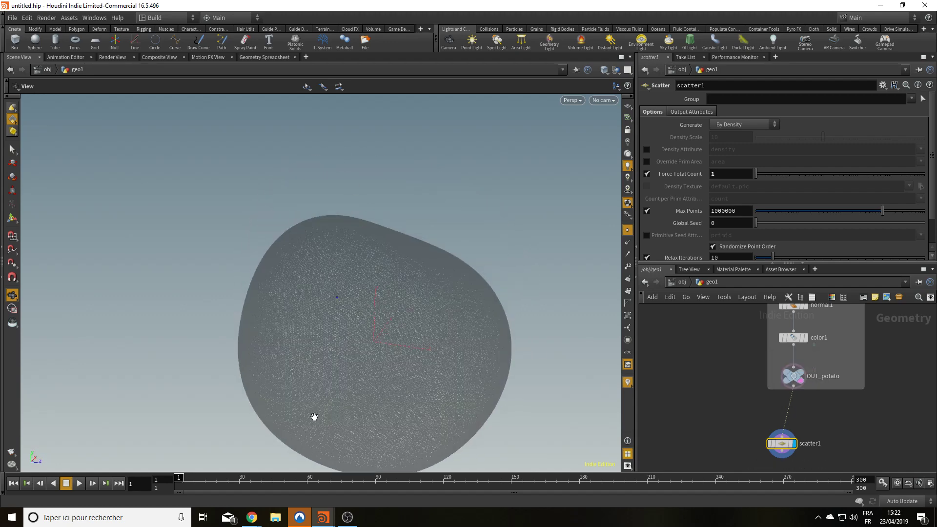
drag(783, 444, 794, 438)
Step: Add a Line node beside the potato network box and display its result
scroll(718, 417, down, 3)
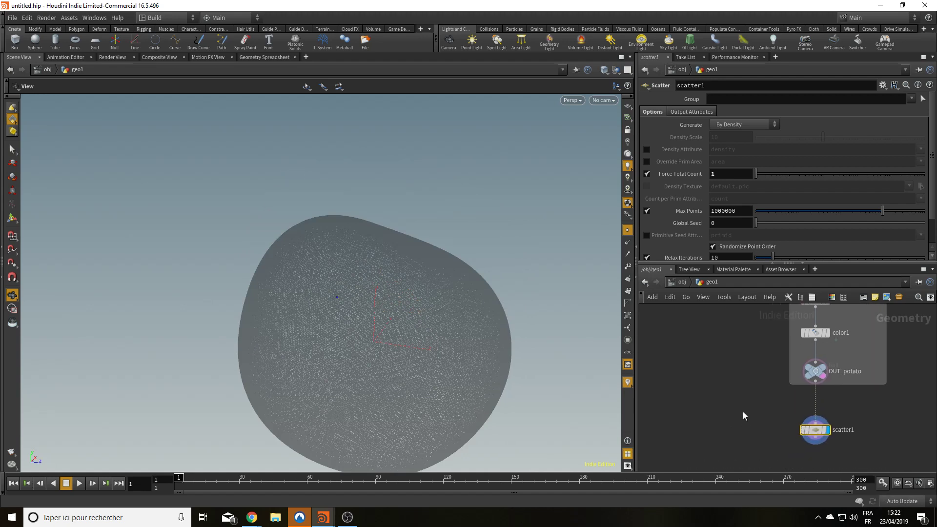
key(Tab)
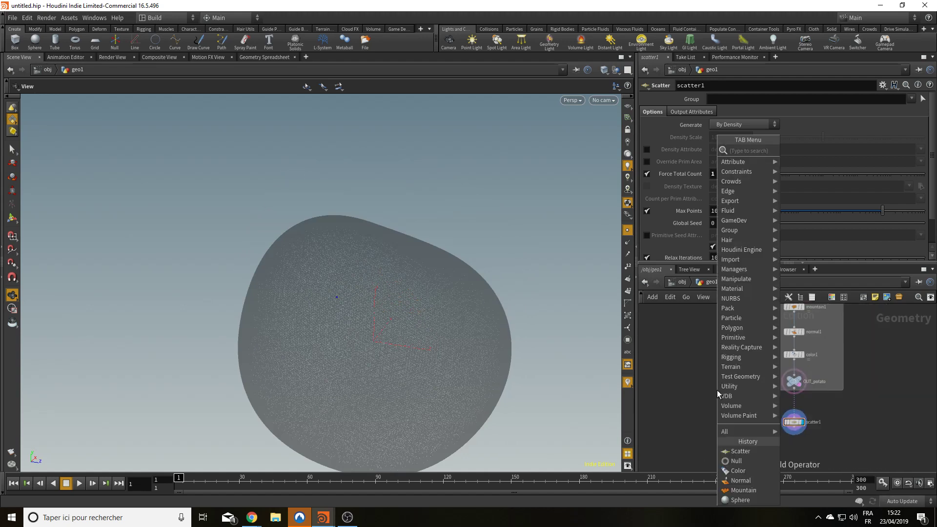
text(line)
key(Return)
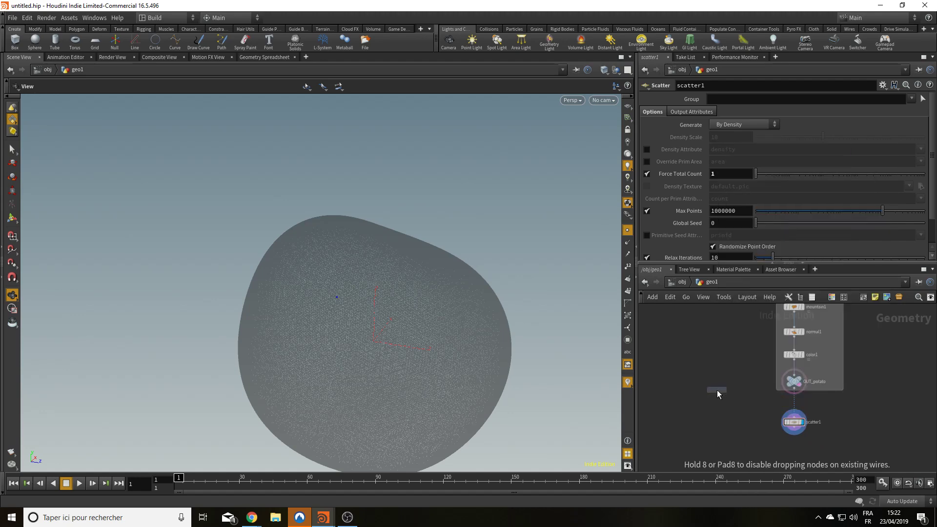
click(696, 365)
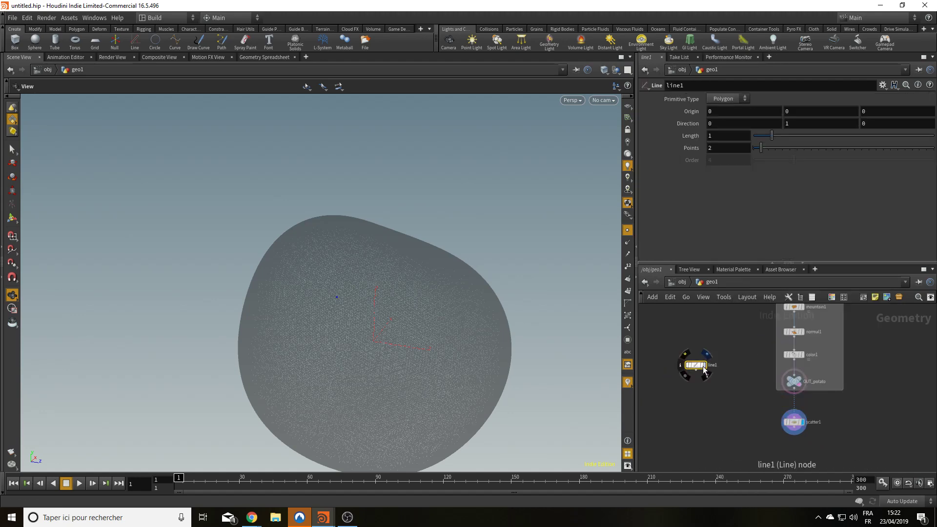
drag(503, 399, 473, 364)
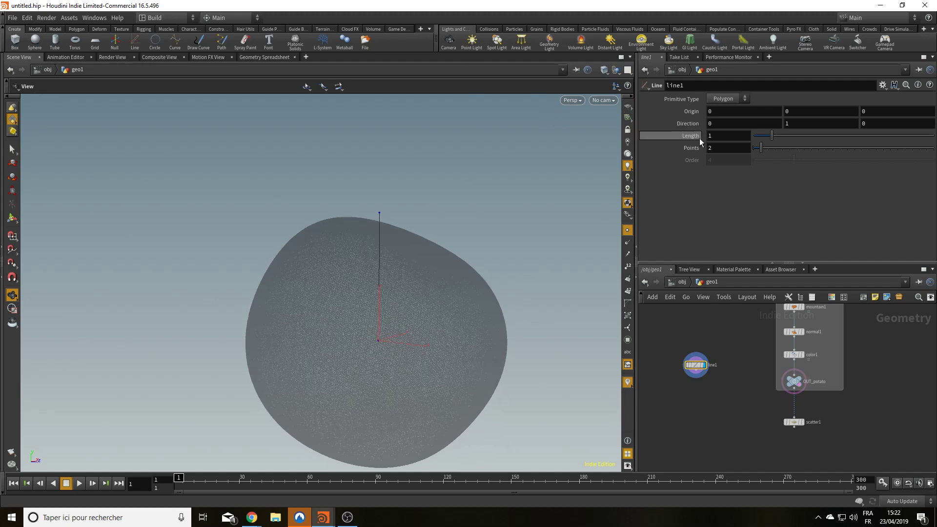
Step: Center the line vertically by referencing its length in the Y origin with the expression ch("dist")*-0.5
right_click(718, 134)
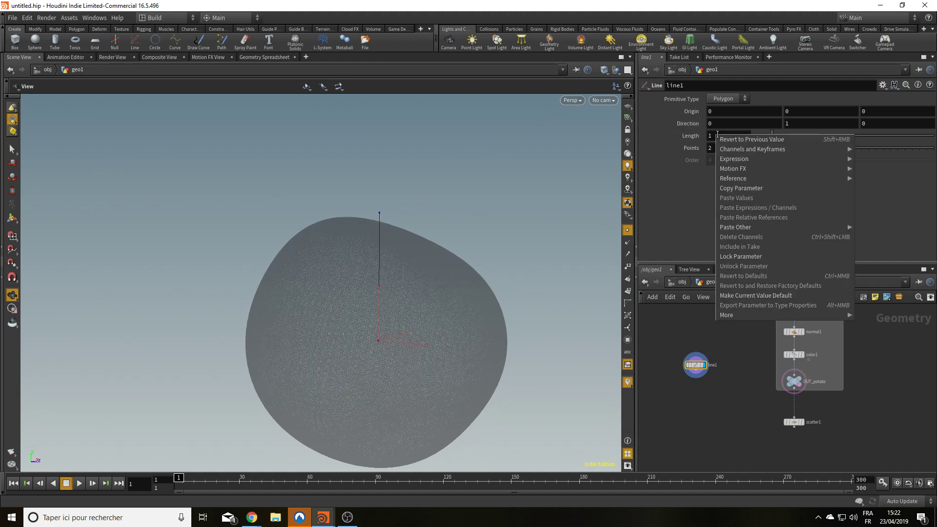
click(736, 186)
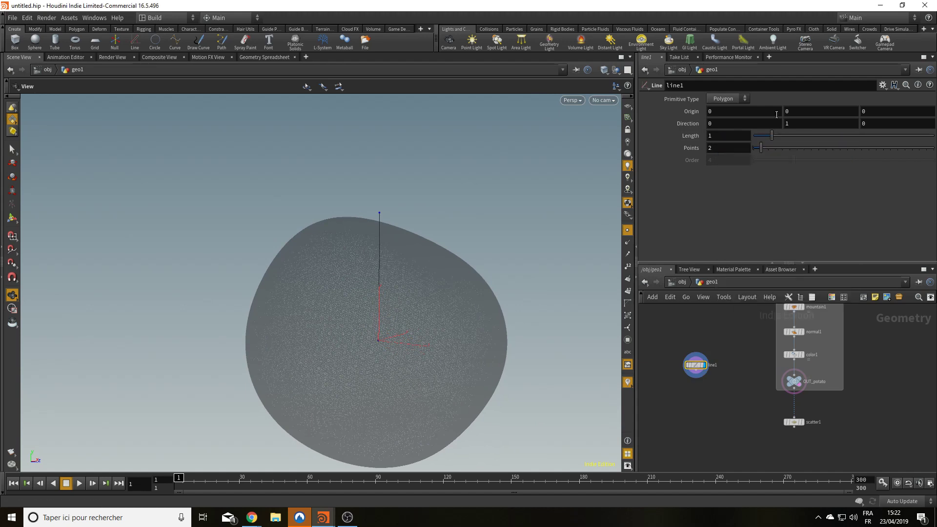
right_click(807, 112)
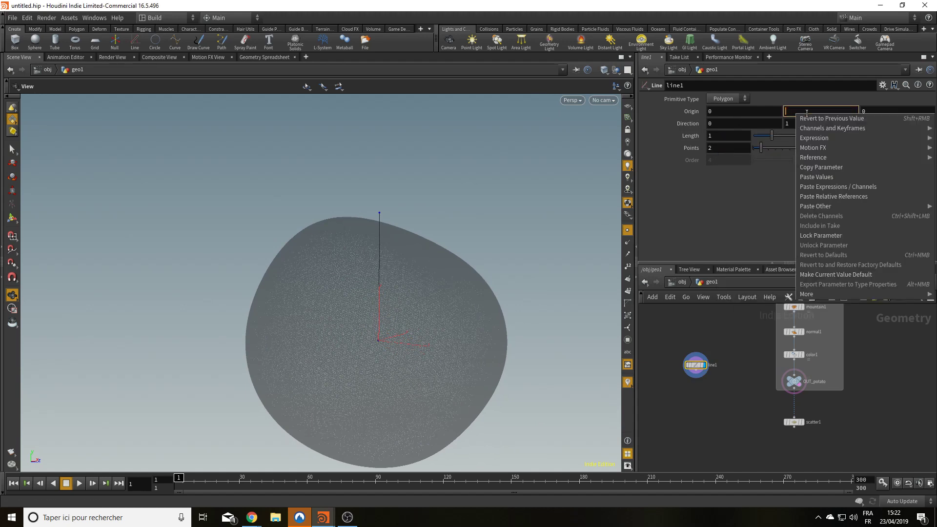
click(837, 195)
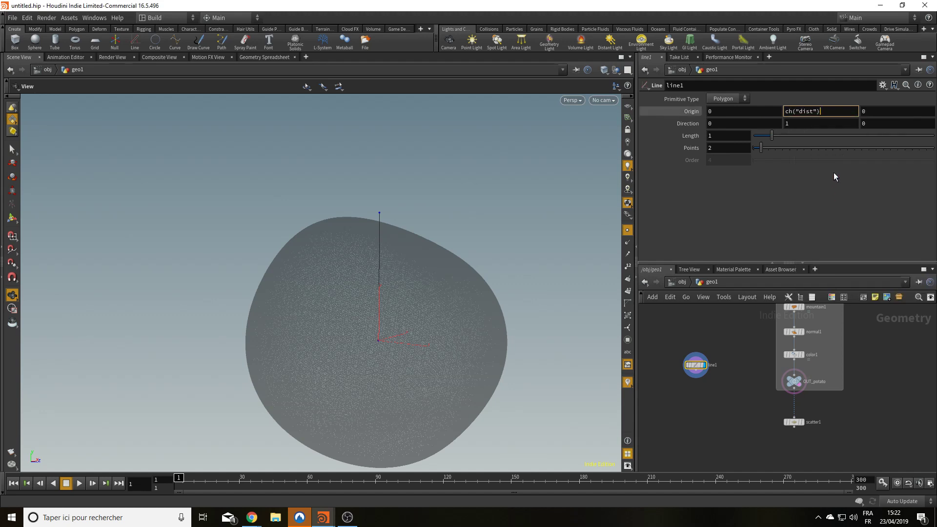
text(*-0.5)
key(Return)
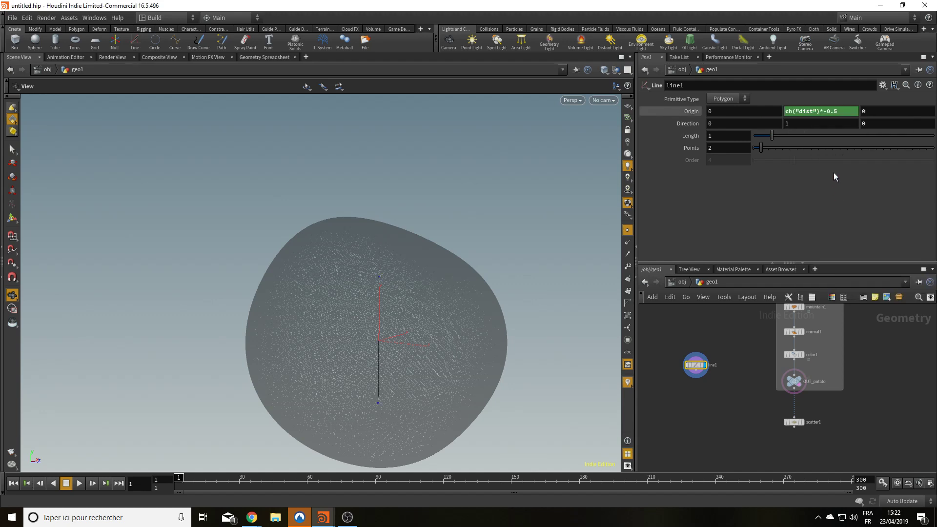
drag(222, 348, 313, 345)
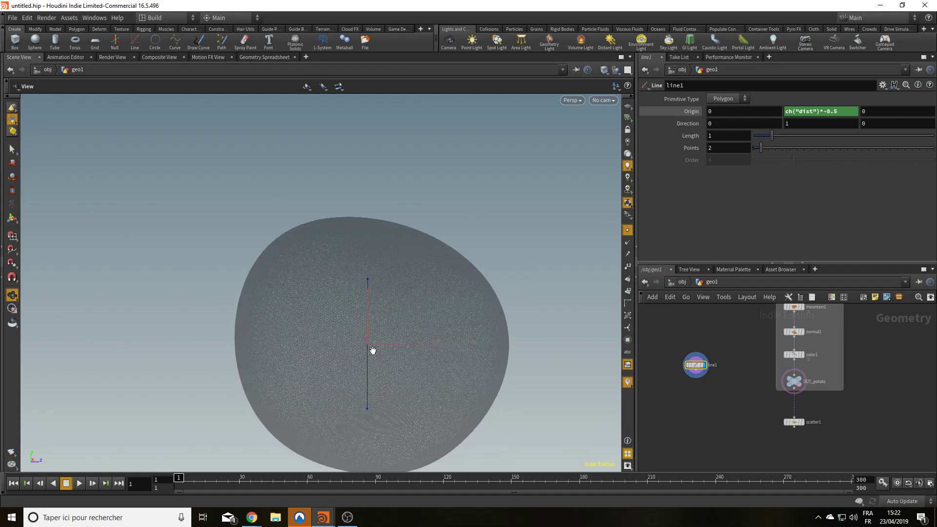
drag(414, 353, 365, 383)
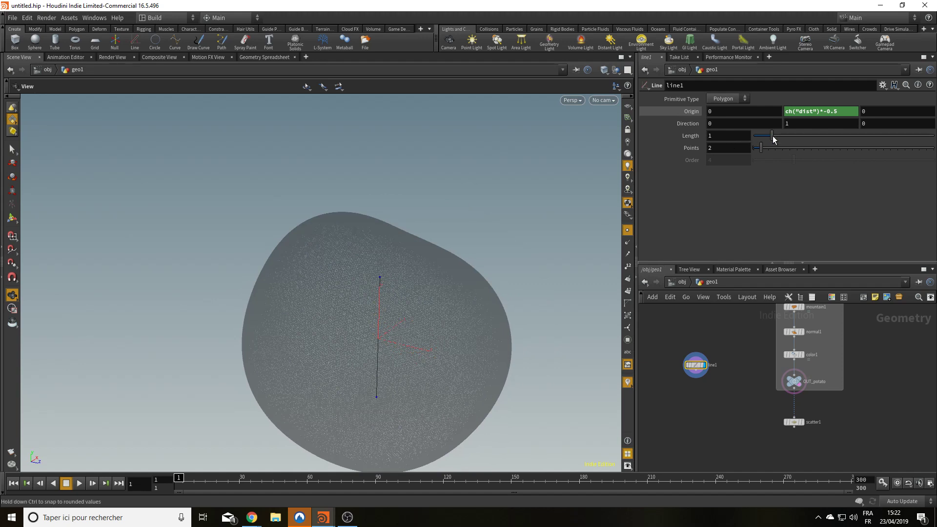
Step: Set the line's length to 3
drag(777, 139, 801, 142)
click(728, 137)
text(3)
key(Return)
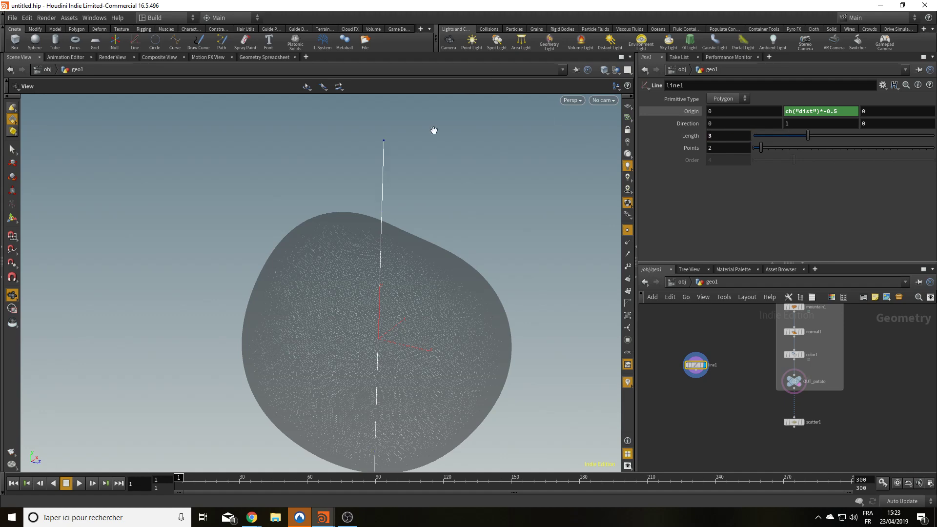
Step: Try 6 points along the line
click(737, 149)
text(6)
key(Return)
scroll(420, 280, down, 3)
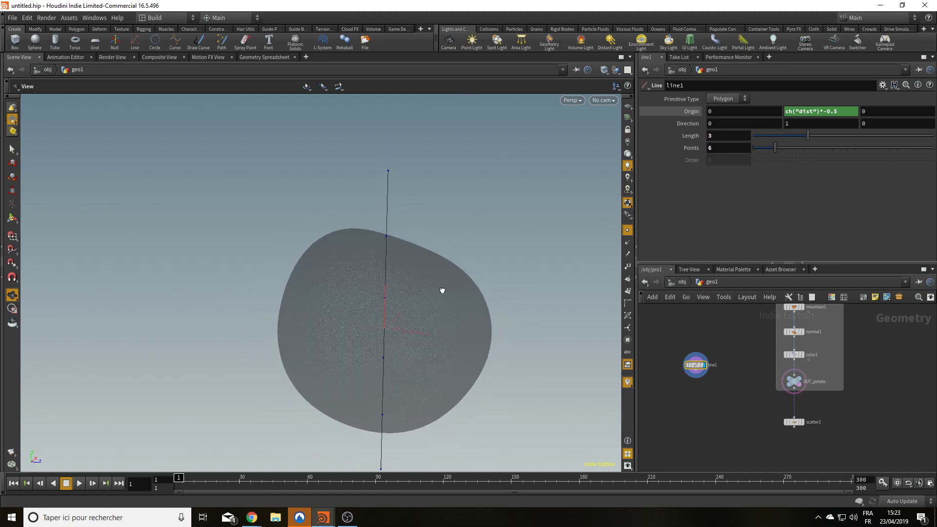
Step: Set the line's number of points to 8
click(731, 148)
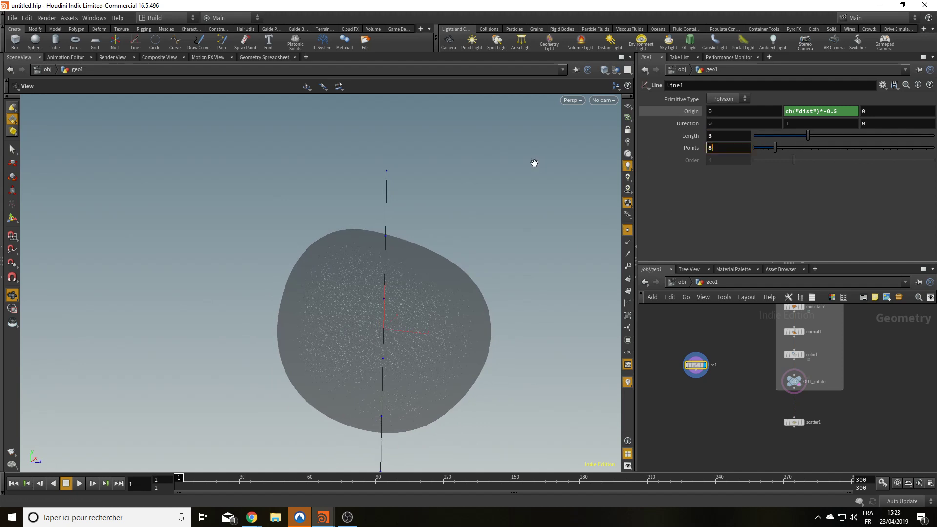
key(Return)
drag(448, 318, 350, 301)
Step: Rename the line node cut_line
scroll(702, 401, up, 2)
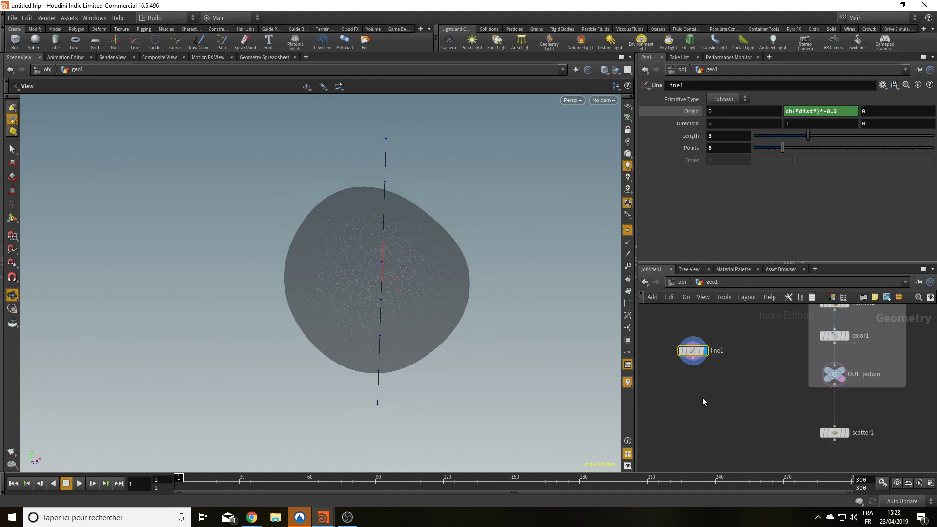
double_click(724, 349)
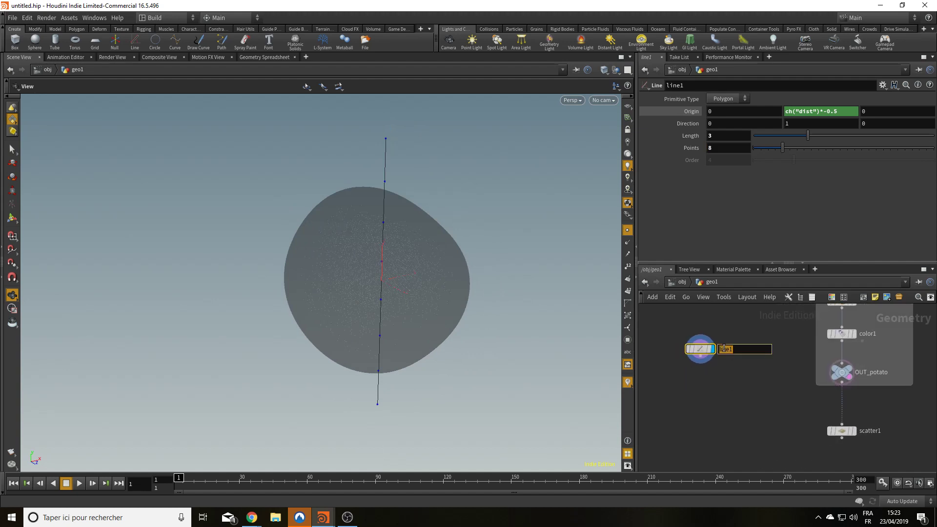
text(cut_)
key(Return)
drag(294, 319, 408, 320)
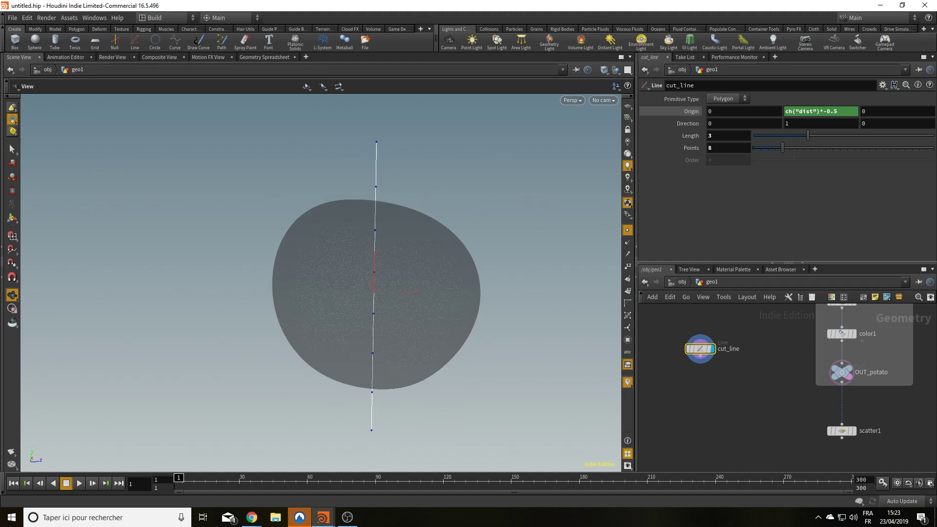
Step: Add a Group node below cut_line and wire cut_line into its first input
middle_drag(732, 403, 740, 380)
scroll(749, 393, up, 1)
click(705, 379)
key(Tab)
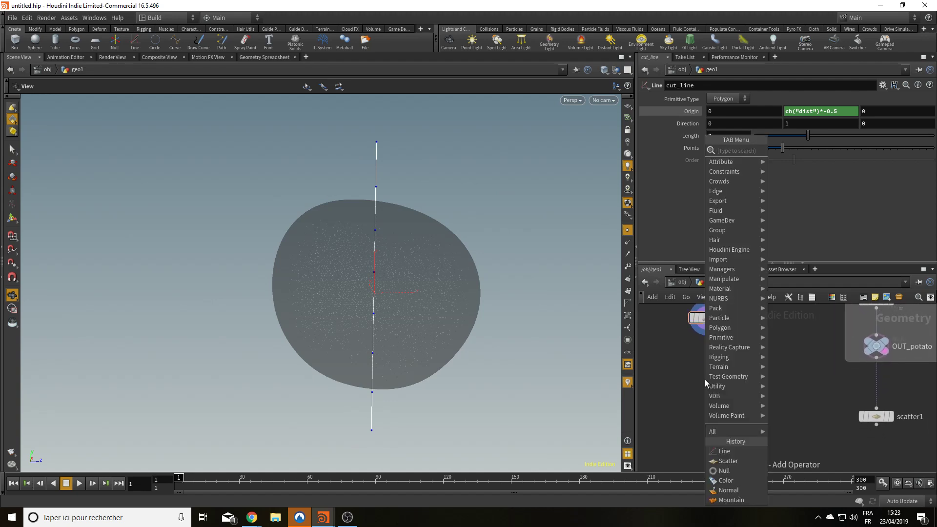
text(grou)
key(Return)
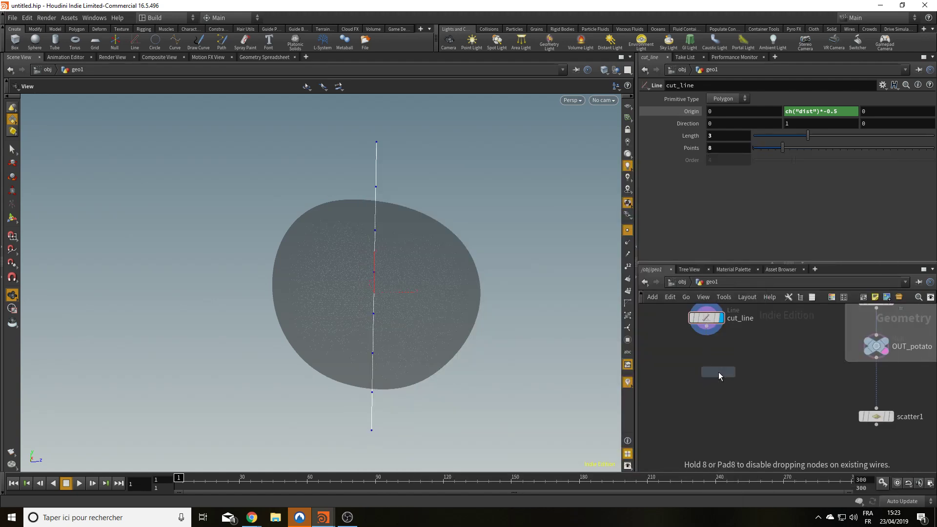
click(717, 372)
drag(706, 326, 710, 369)
Step: Set the group type to Points, disable the base group, and enable keeping points in a bounding region
click(724, 108)
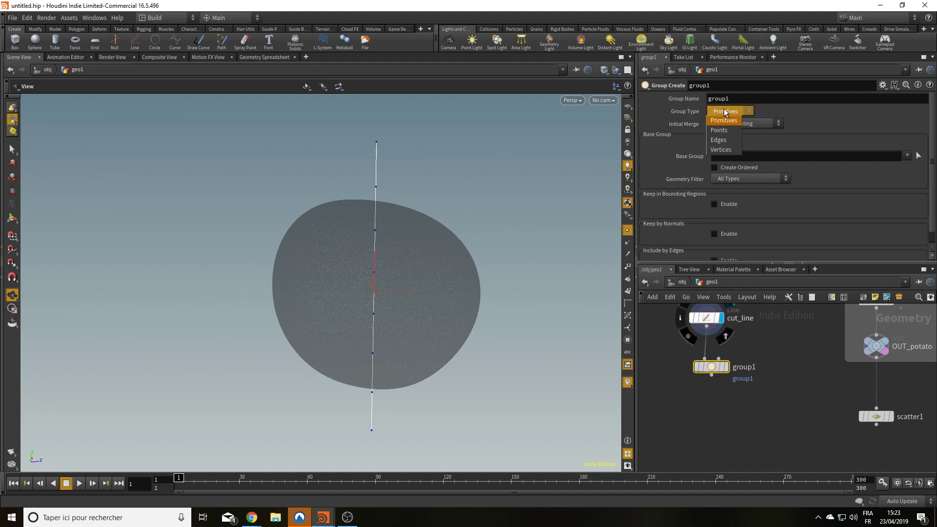
click(724, 122)
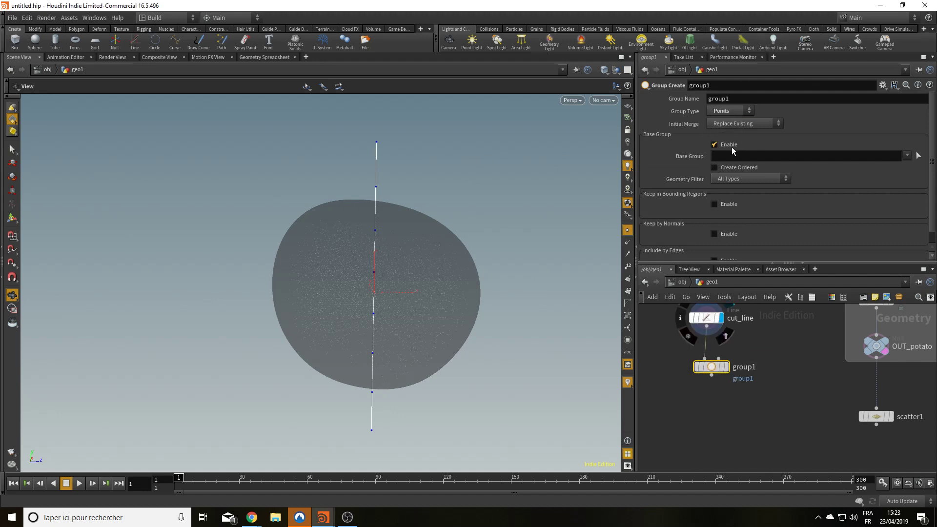
click(716, 145)
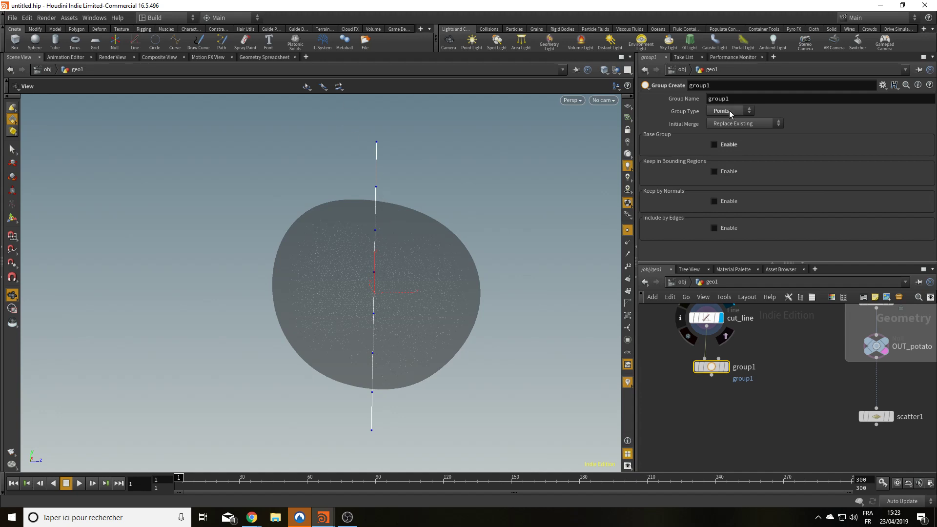
click(714, 172)
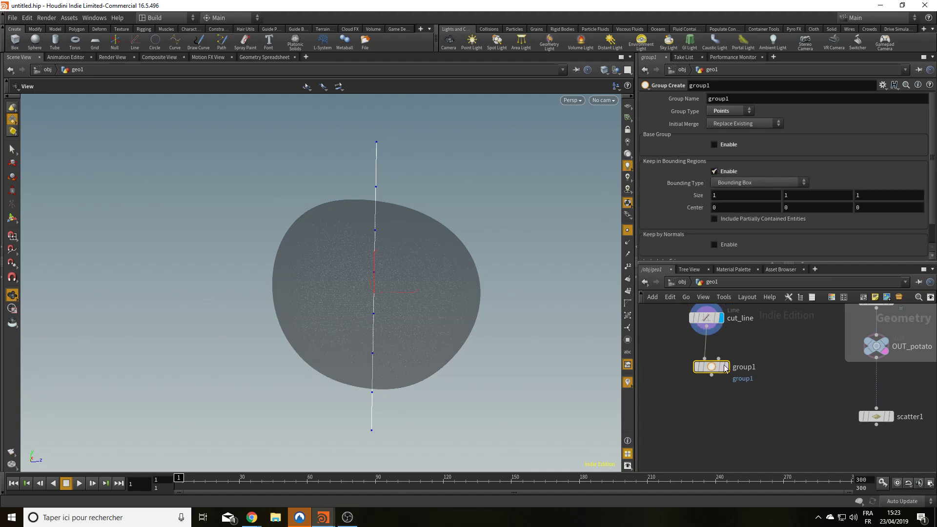
Step: Copy the Length parameter of the cut_line node
click(703, 323)
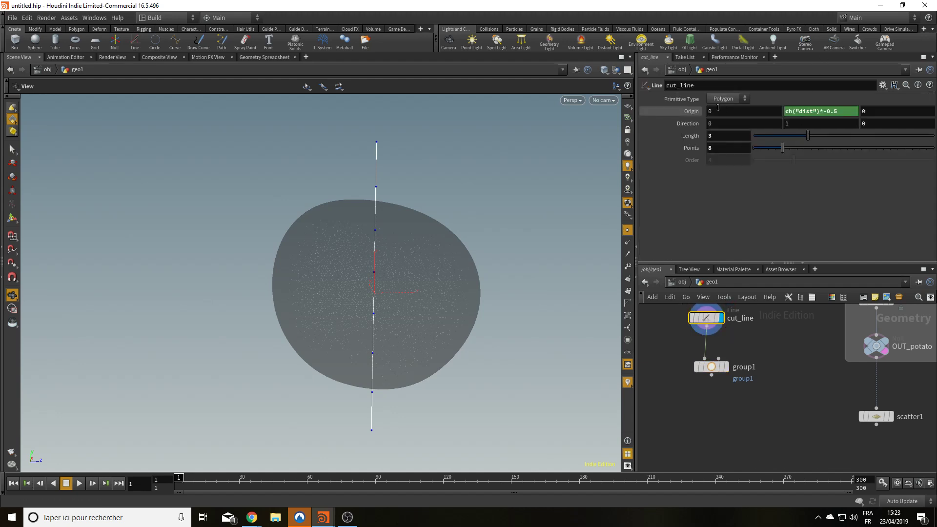
right_click(715, 136)
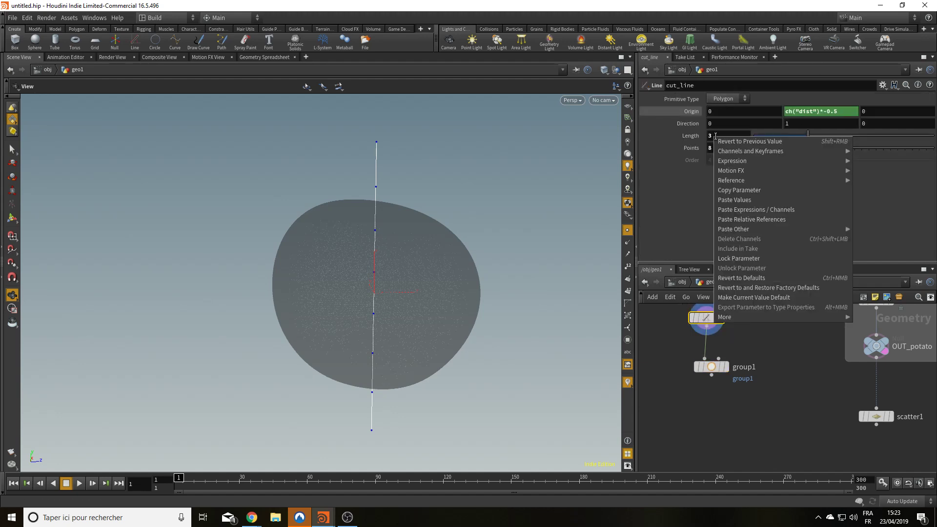
click(757, 221)
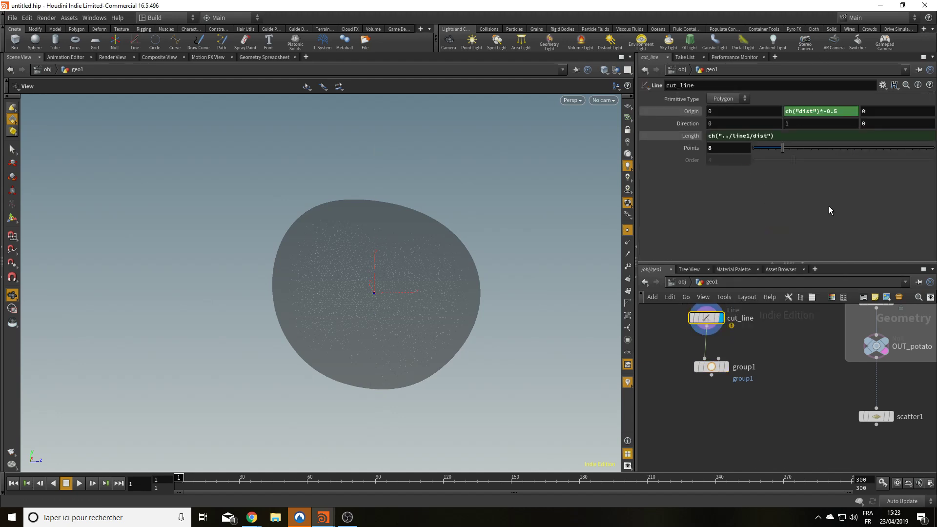
right_click(727, 140)
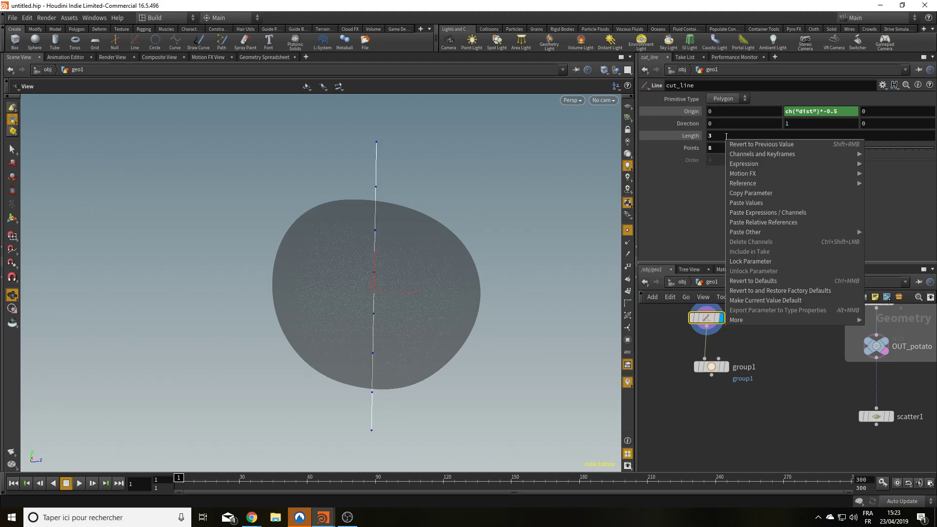
click(765, 194)
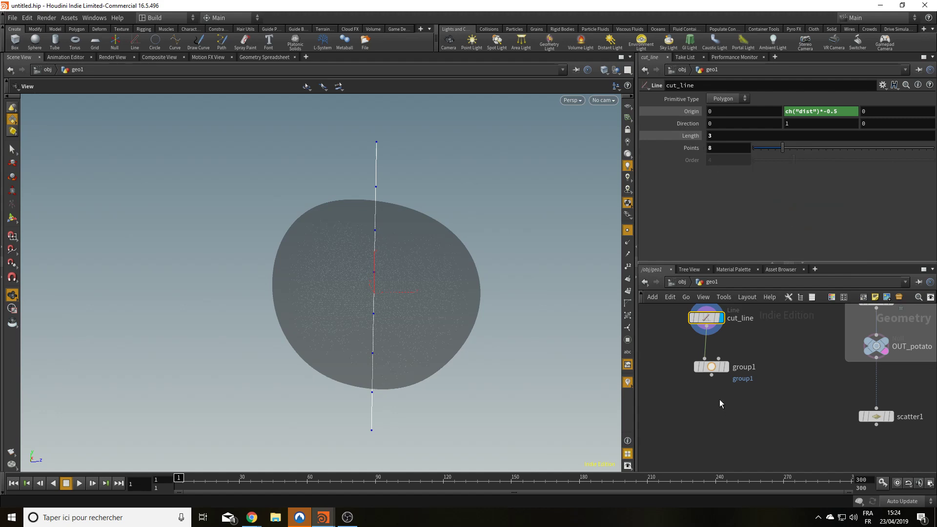
Step: Display the group node and set its bounding box Y size to a relative reference to cut_line's length multiplied by 0.9
click(710, 365)
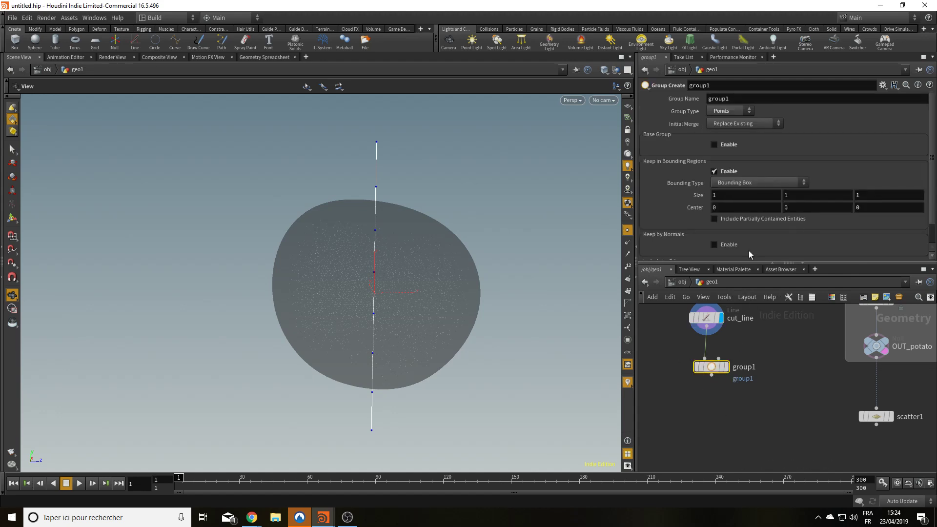
click(721, 367)
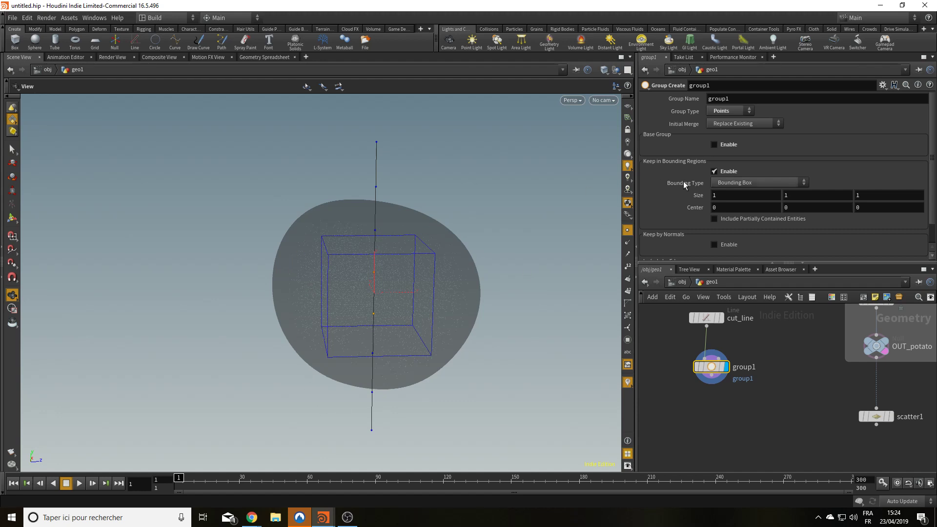
key(BackSpace)
right_click(791, 194)
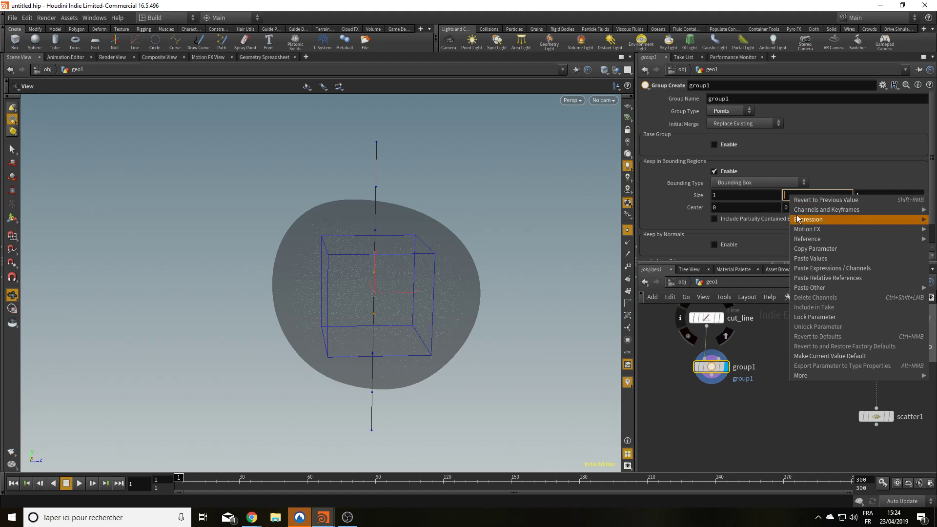
click(823, 279)
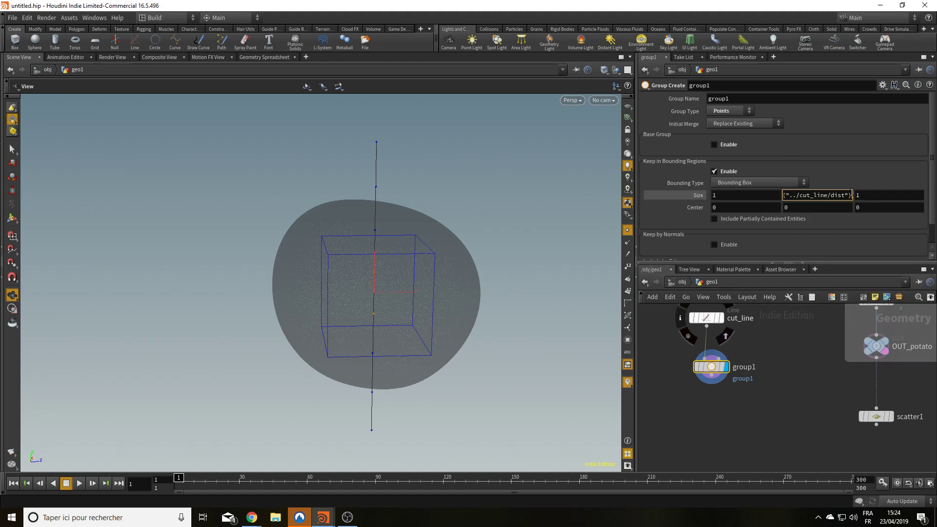
text(*0.9)
key(Return)
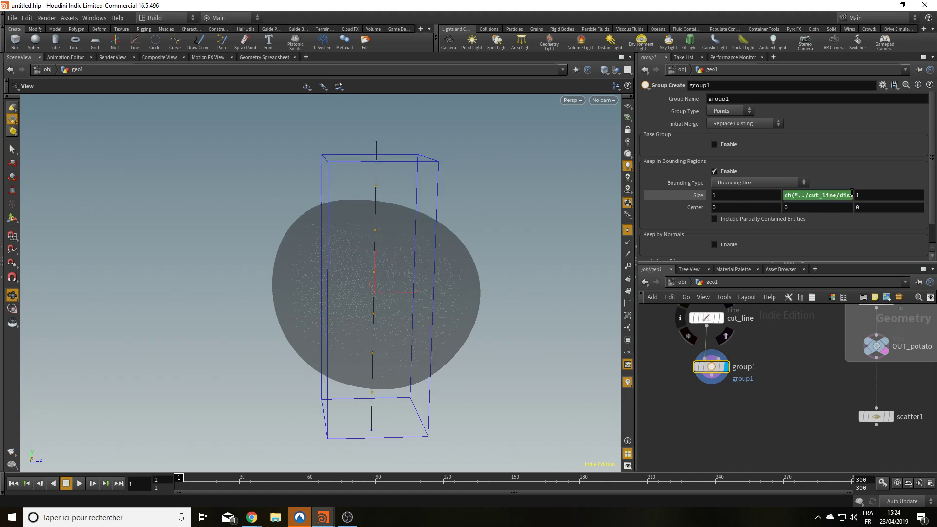
Step: Name the point group cut and move the group node closer to cut_line
drag(431, 465, 374, 469)
drag(366, 434, 382, 386)
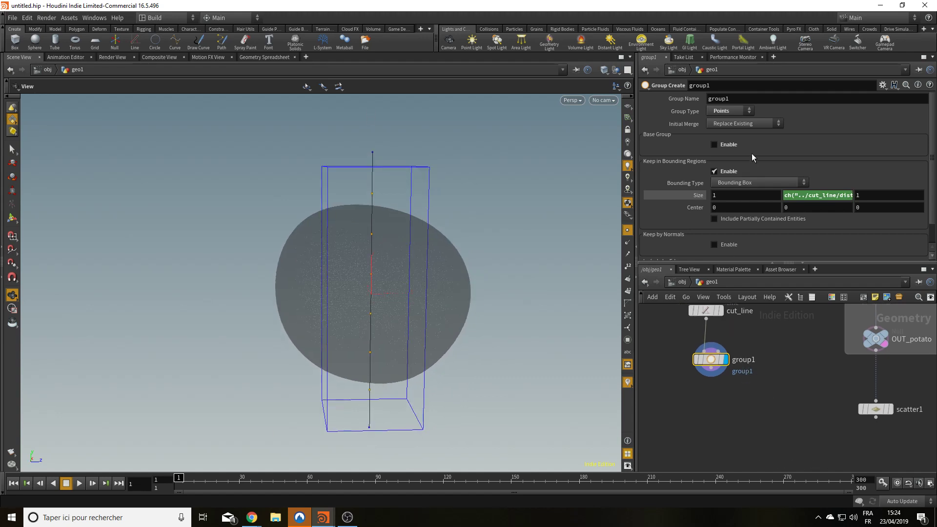
double_click(742, 95)
text(cut)
key(Return)
mouse_move(735, 377)
middle_down()
mouse_move(751, 437)
mouse_move(748, 382)
middle_up()
middle_drag(780, 408, 782, 425)
drag(709, 366, 709, 350)
Step: Display scatter1 and examine the scattered point's position on the potato
scroll(781, 392, down, 2)
middle_drag(791, 446, 773, 386)
scroll(775, 436, up, 1)
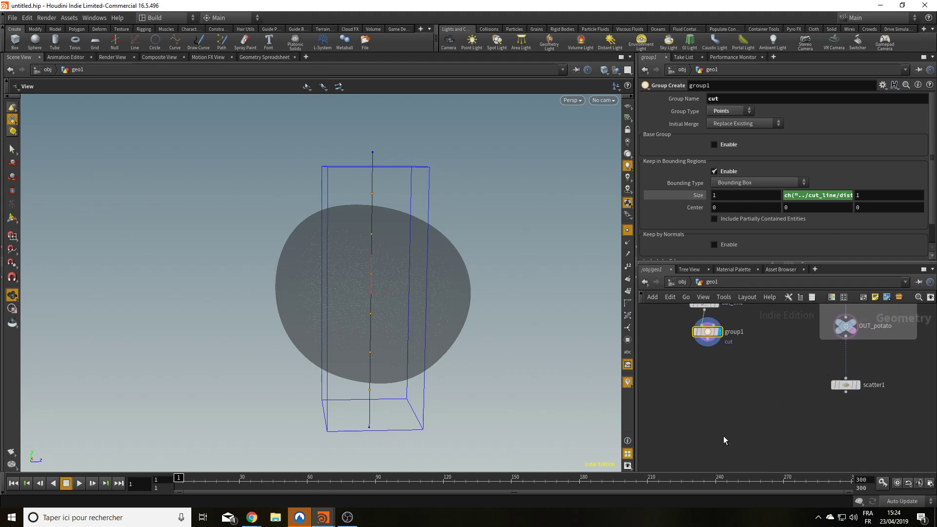
click(856, 384)
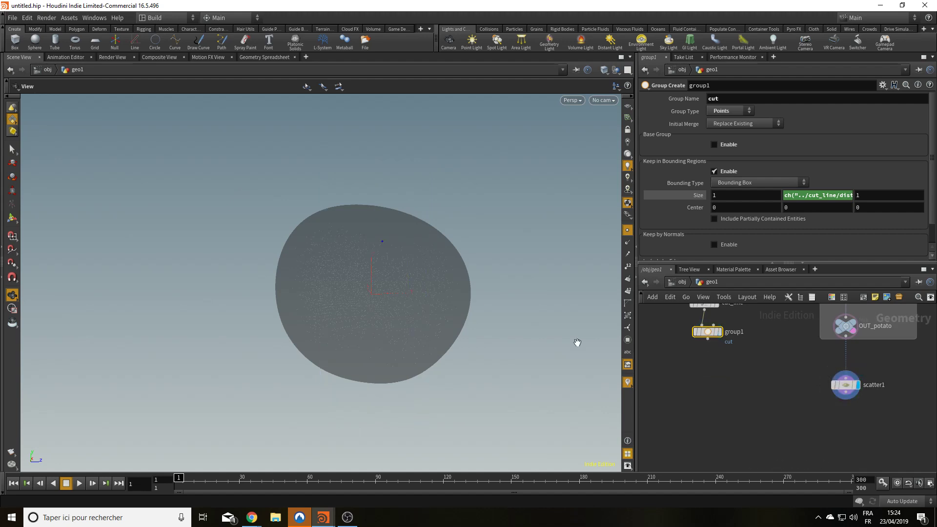
drag(485, 314, 402, 313)
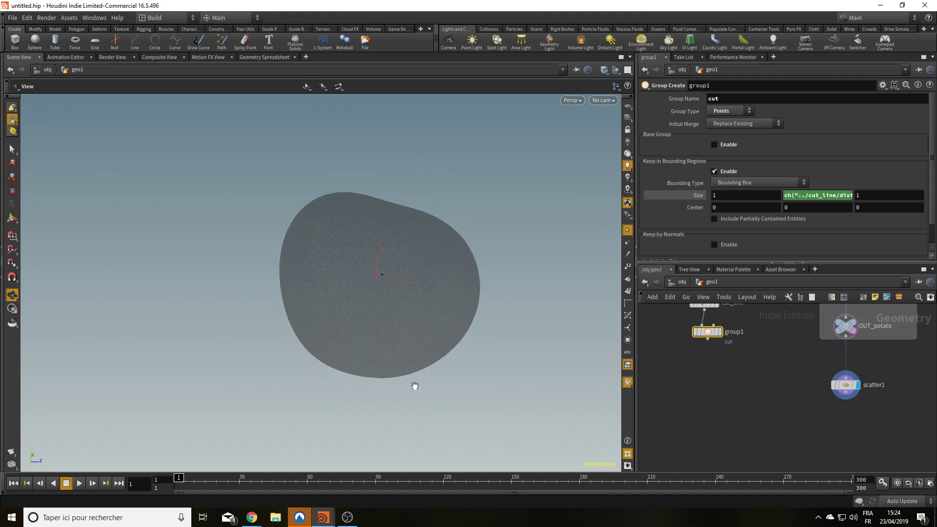
drag(416, 382, 456, 339)
scroll(748, 386, down, 3)
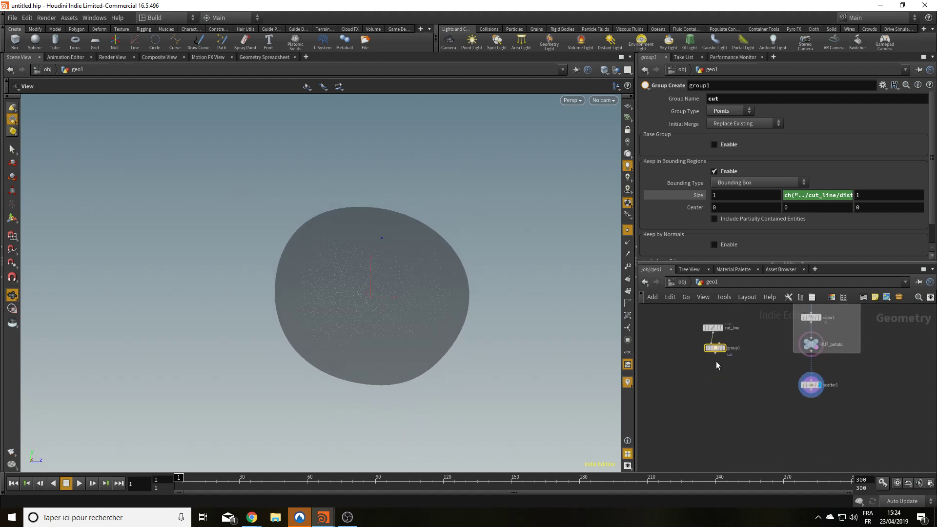
Step: Display the group node again and add a Copy to Points node below the group and scatter nodes
click(724, 347)
key(Tab)
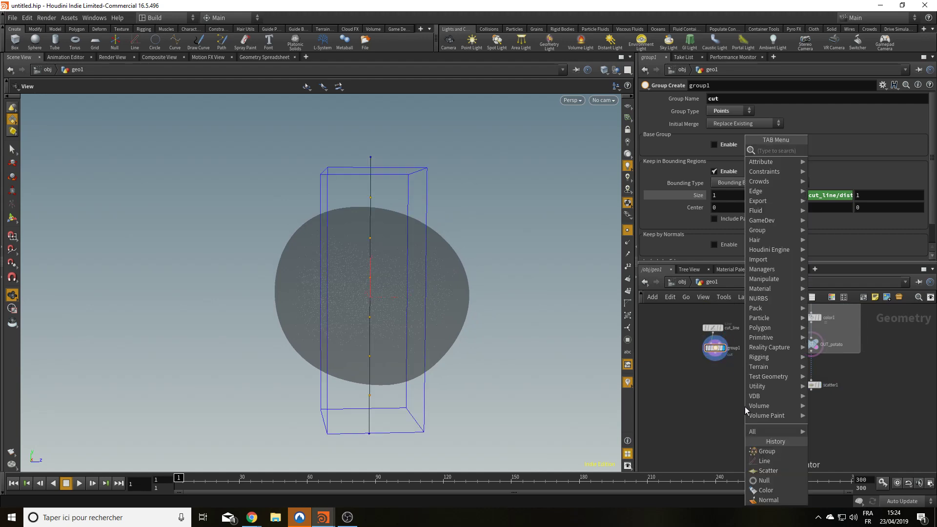
text(copy)
key(Down)
key(Down)
key(Return)
click(767, 405)
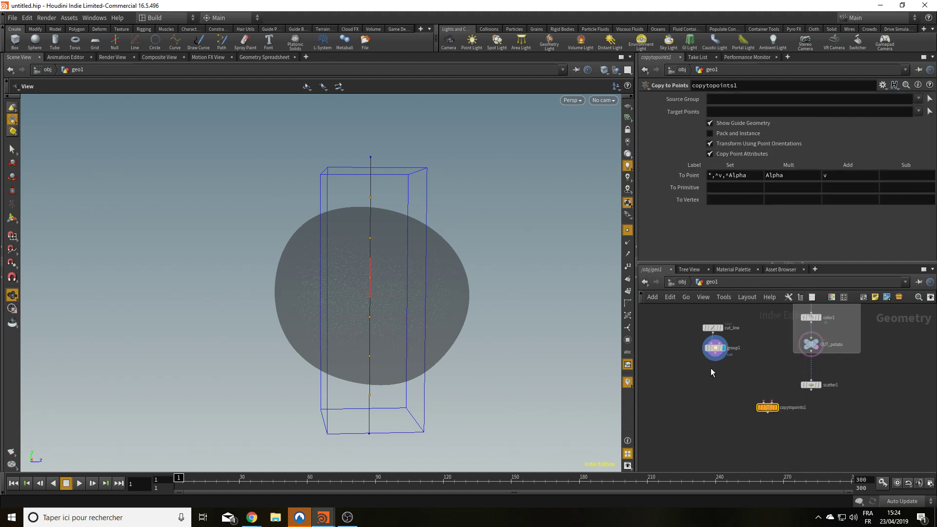
Step: Wire group1 into the first input of copytopoints1 and scatter1 into its second, and display the copied line
drag(715, 361, 764, 401)
scroll(825, 448, up, 3)
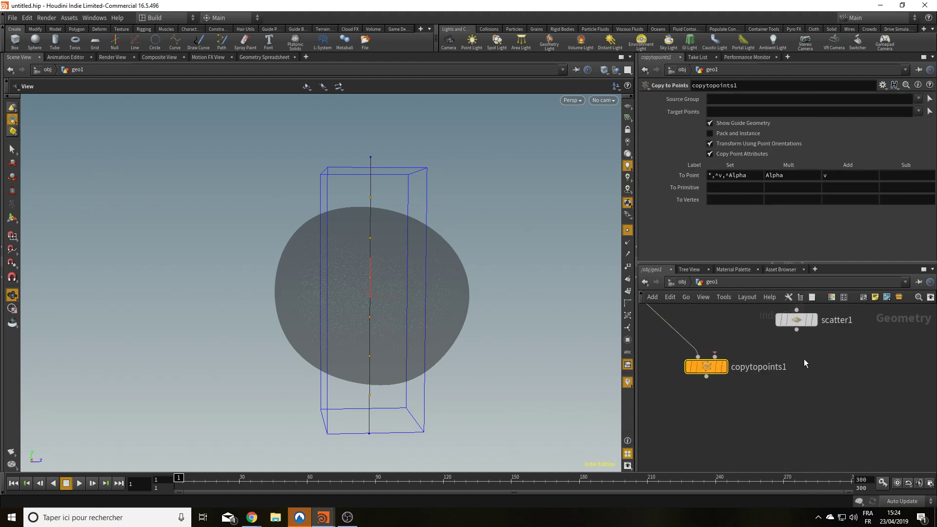
drag(714, 356, 796, 329)
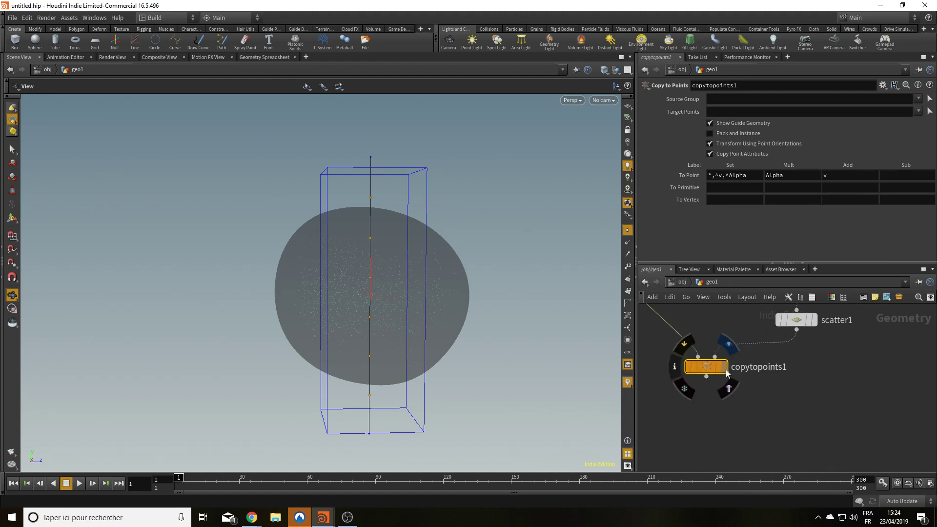
click(724, 369)
drag(350, 351, 406, 216)
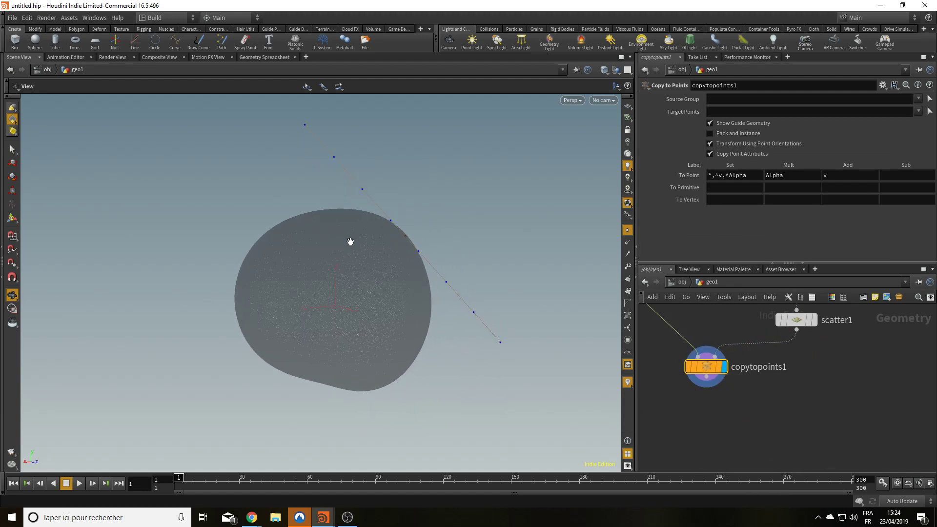
Step: Temporarily bypass the normal1 node to compare the copied line's orientation, re-enable it, and inspect the line around the potato
middle_drag(804, 326, 812, 420)
scroll(773, 352, down, 3)
scroll(755, 380, up, 2)
middle_drag(756, 317, 753, 384)
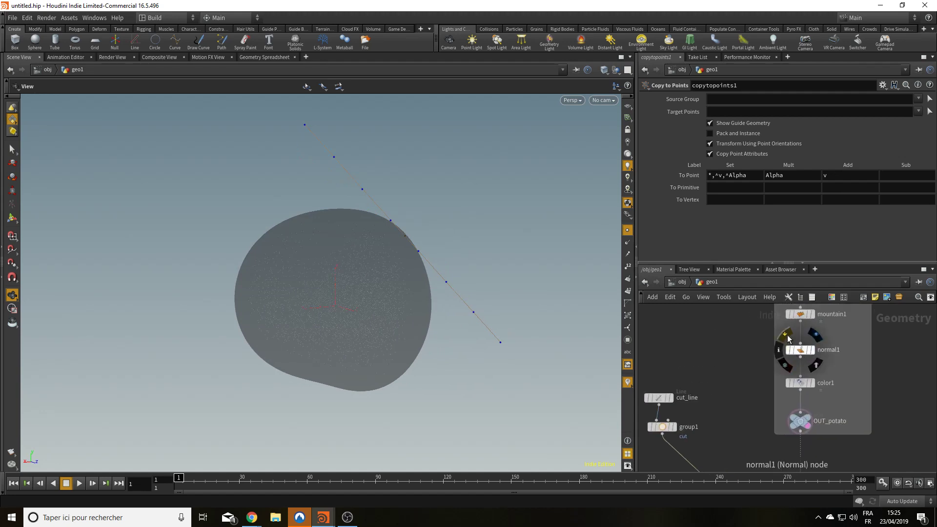
click(785, 335)
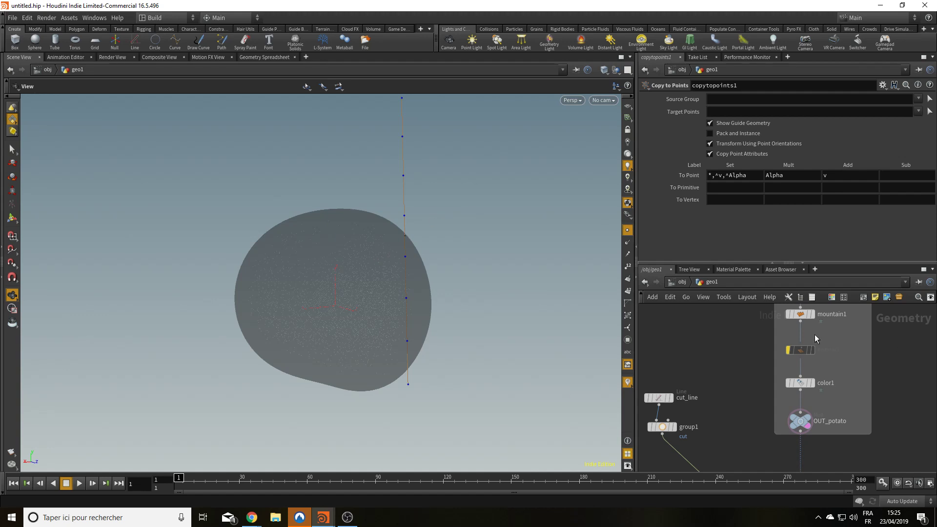
click(787, 349)
drag(534, 222, 472, 248)
scroll(733, 423, down, 3)
drag(518, 358, 456, 356)
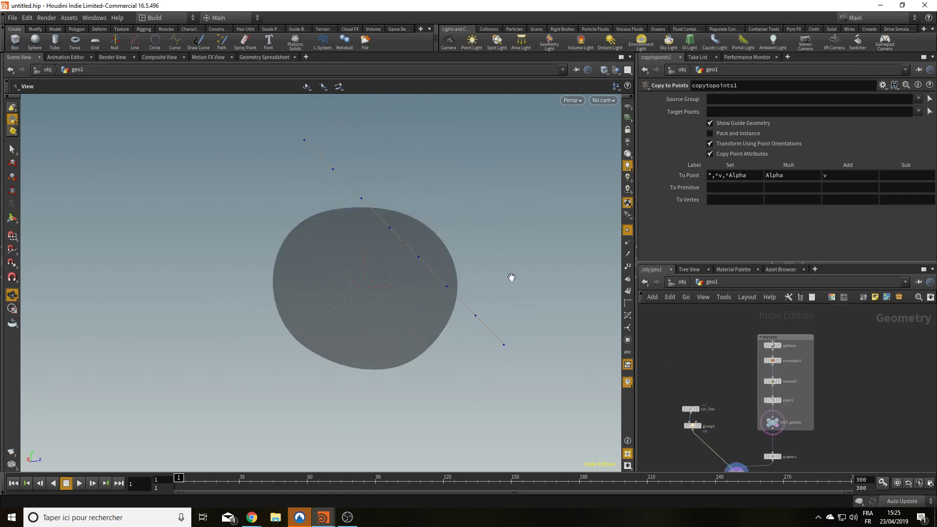
drag(343, 330, 422, 314)
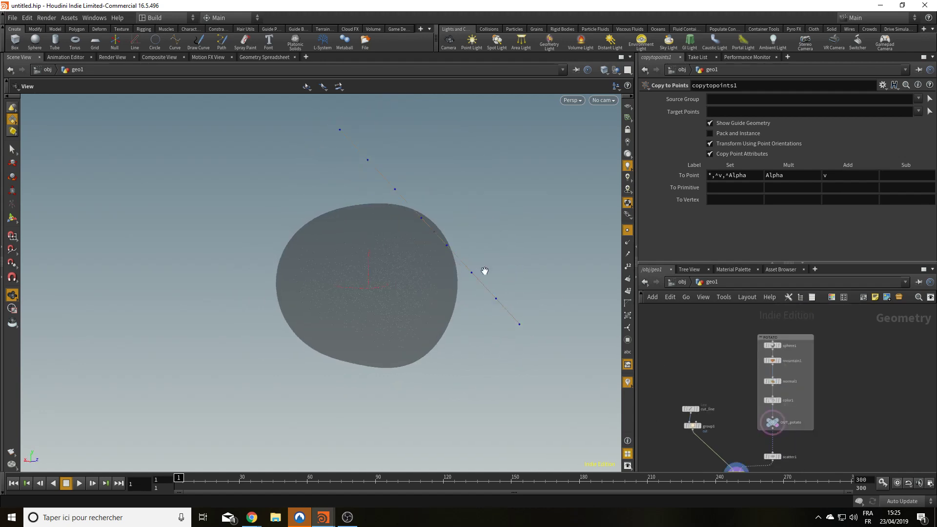
Step: Add a Ray node below copytopoints1 and wire copytopoints1 into its first input
middle_drag(811, 455, 814, 376)
scroll(786, 434, up, 2)
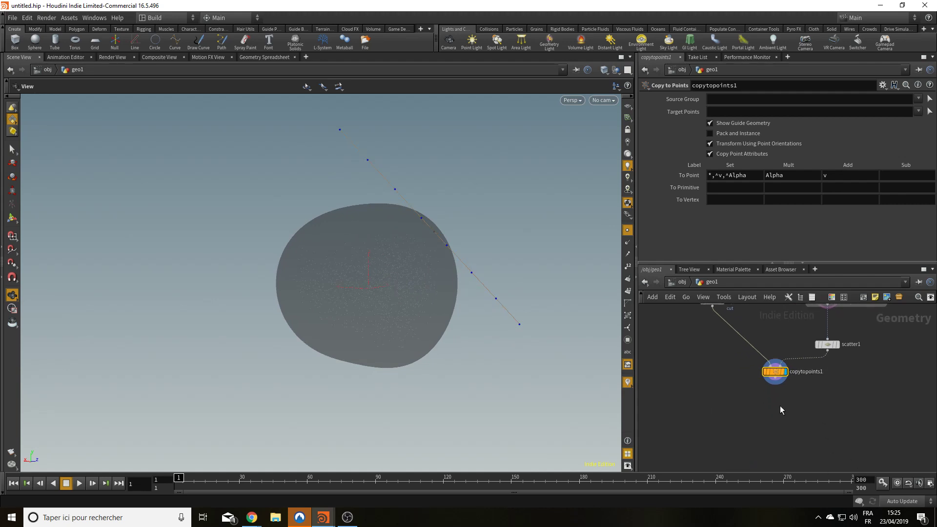
key(Tab)
text(ray)
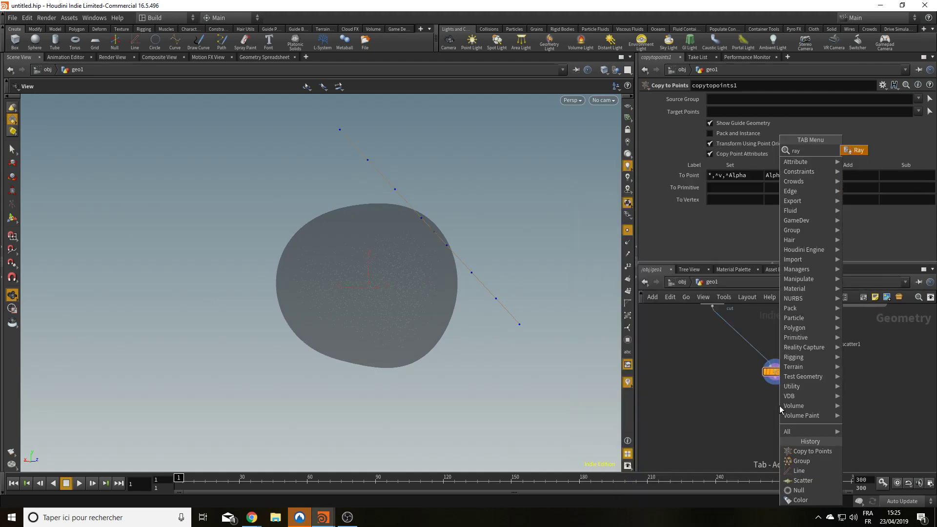
key(Return)
click(791, 412)
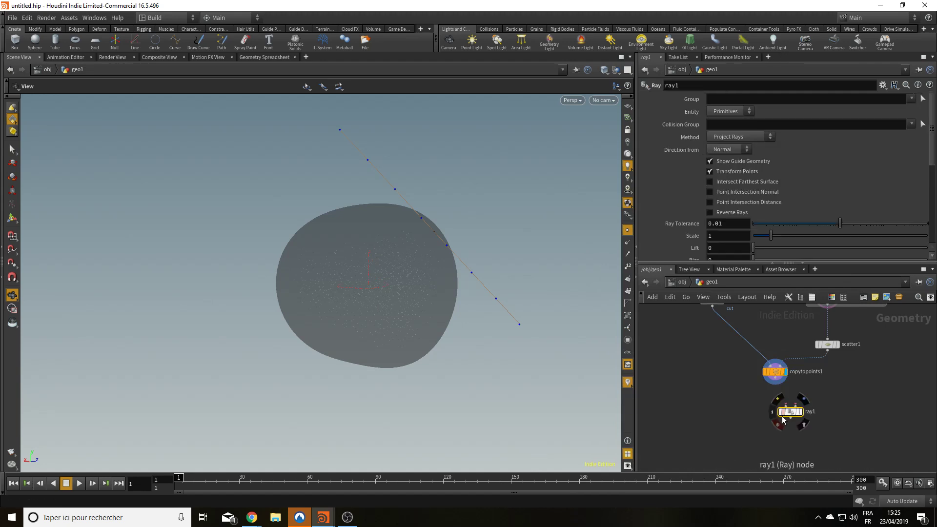
scroll(785, 420, up, 2)
drag(773, 351, 790, 398)
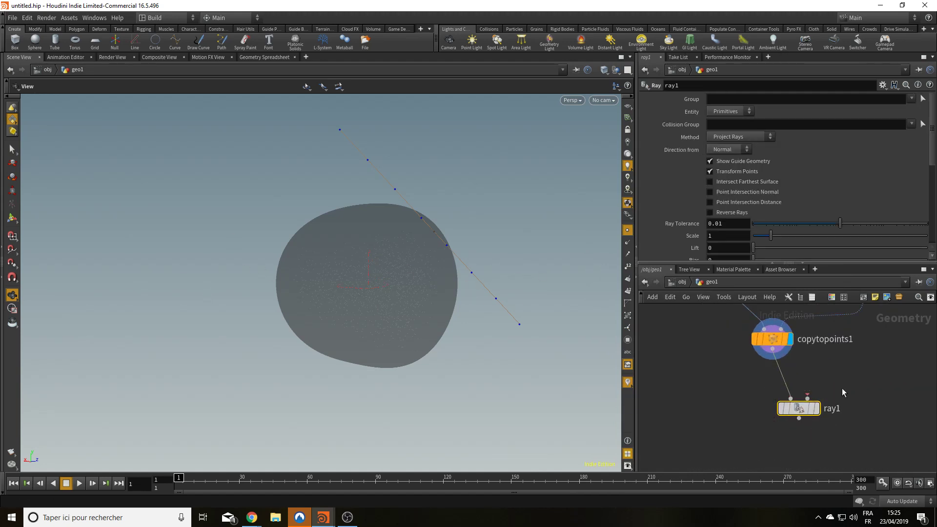
scroll(863, 389, down, 4)
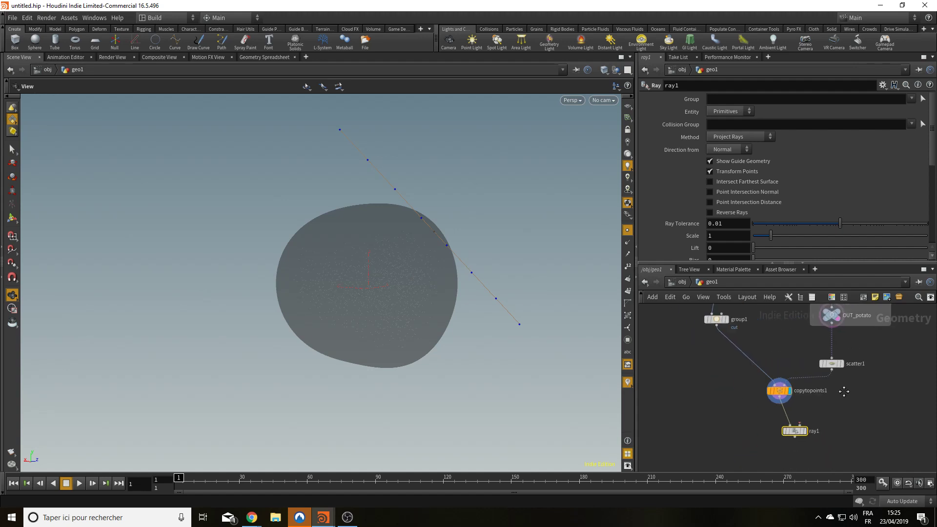
Step: Wire OUT_potato into the second input of ray1 through a dot placed beside the network, and display ray1
drag(792, 429, 827, 351)
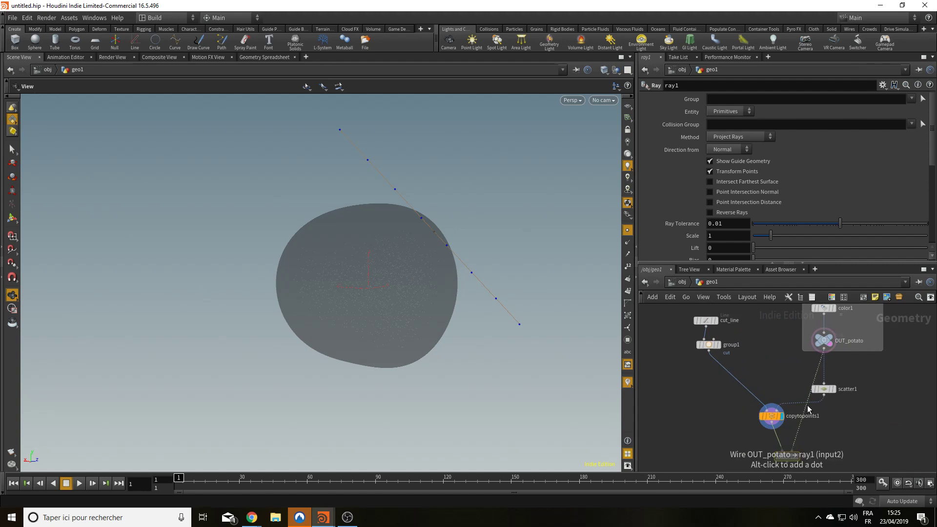
alt+drag(807, 408, 898, 437)
middle_drag(825, 446, 842, 396)
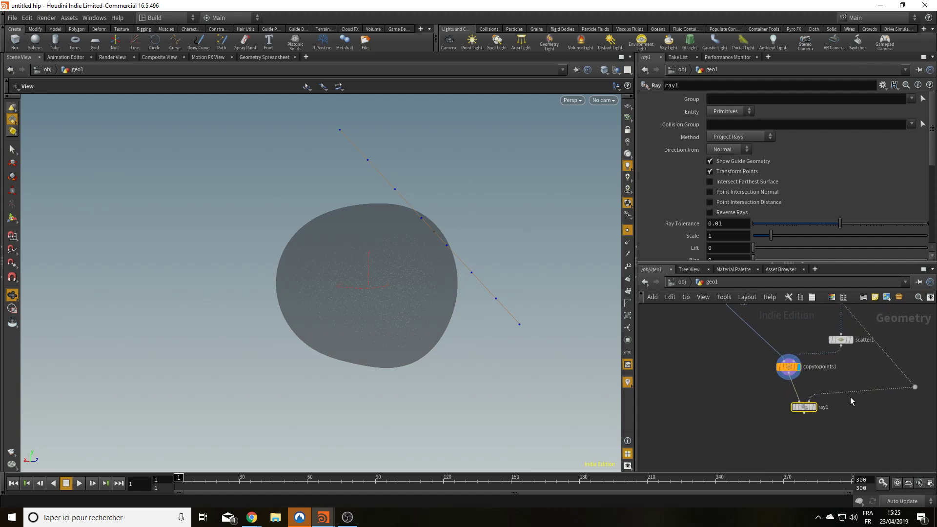
click(814, 409)
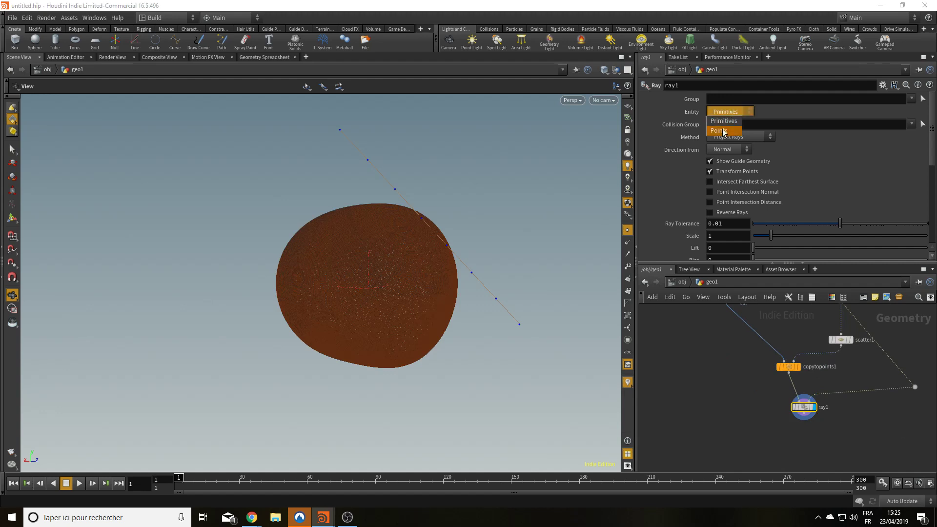
Step: Set the Ray node's Entity to Points and its Method to Minimum Distance
click(727, 121)
click(738, 137)
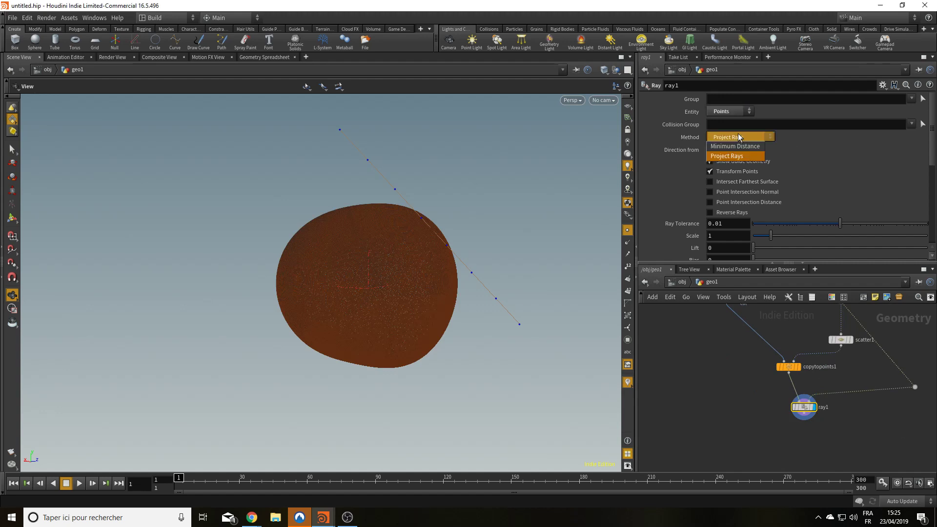
click(739, 147)
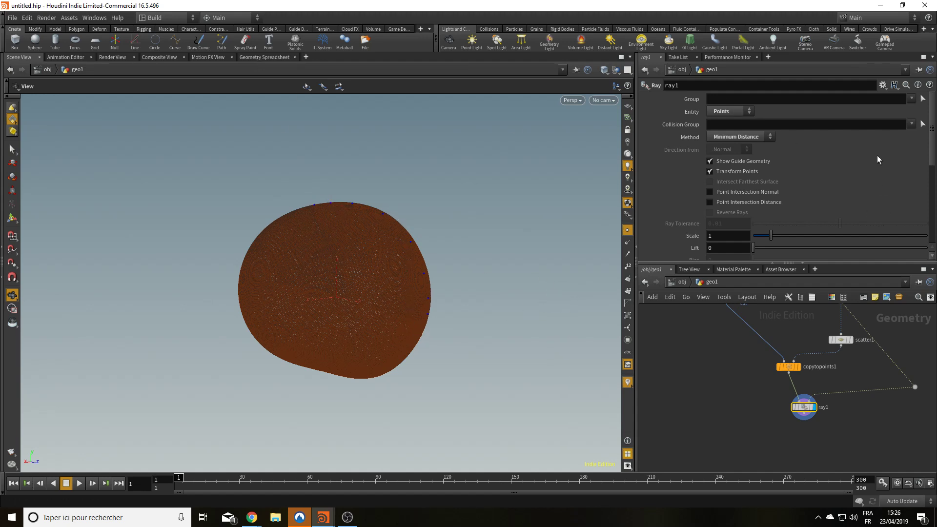
Step: Restrict the Ray node to the cut group and inspect the projected line with its point normals displayed
click(911, 99)
click(914, 109)
drag(468, 332, 489, 334)
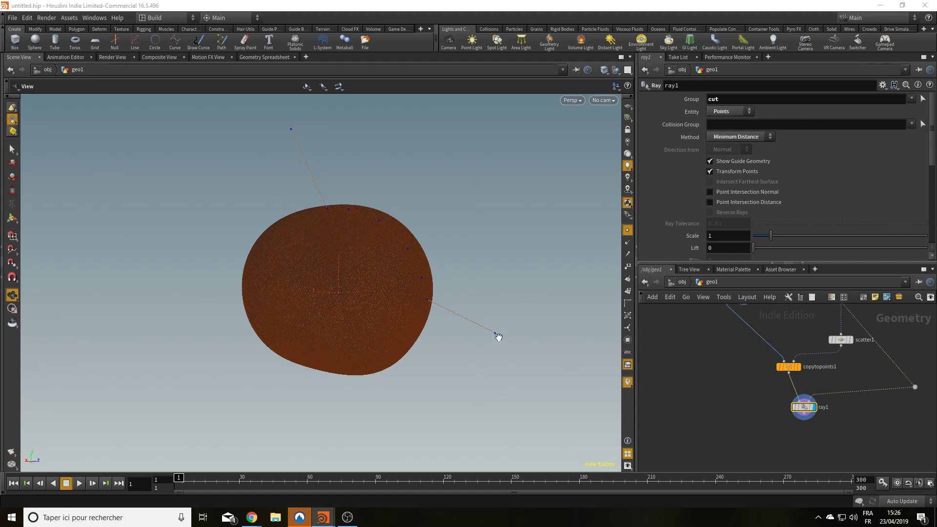
middle_drag(449, 284, 448, 306)
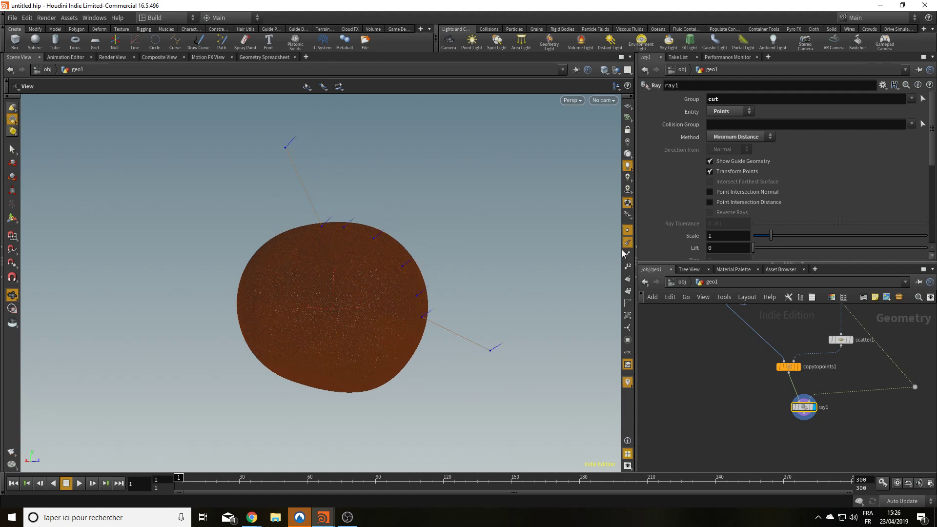
drag(428, 372, 440, 340)
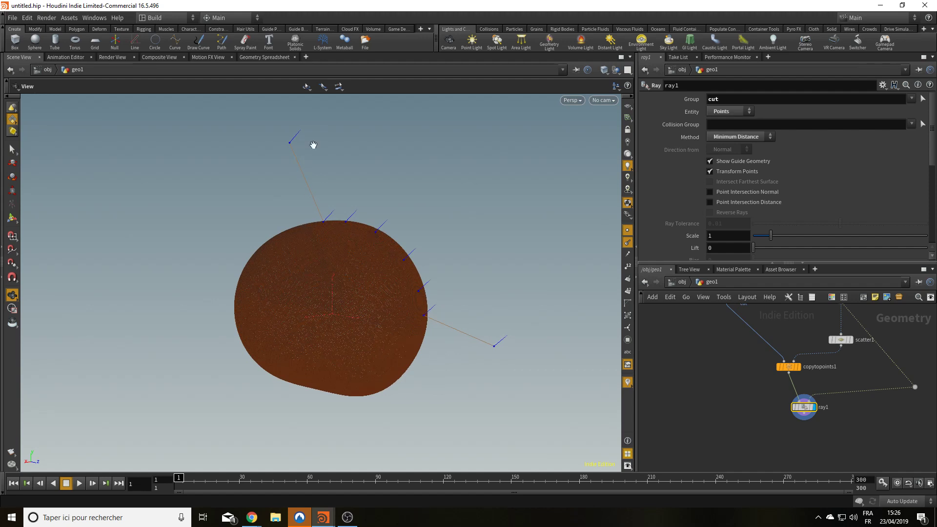
Step: Add an Attribute Transfer node below ray1 and wire ray1 into its first input
middle_drag(838, 449, 764, 427)
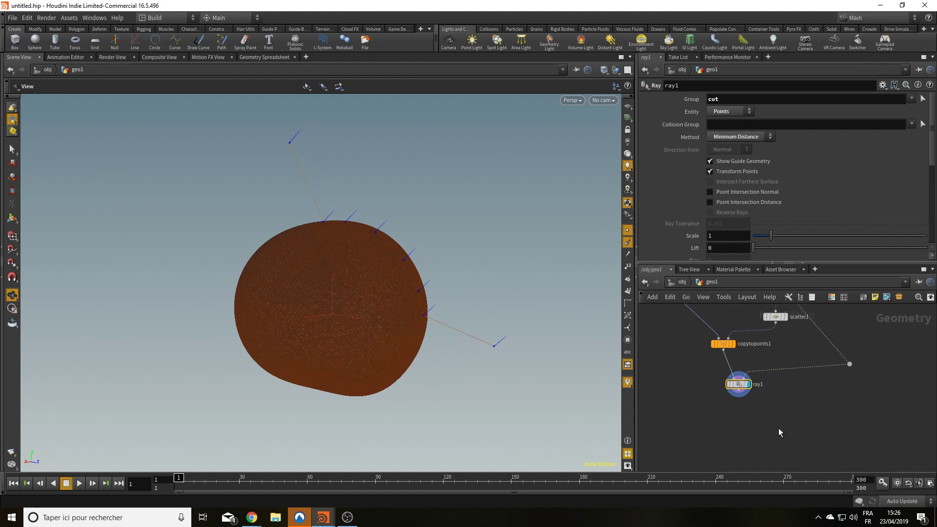
key(Tab)
text(att)
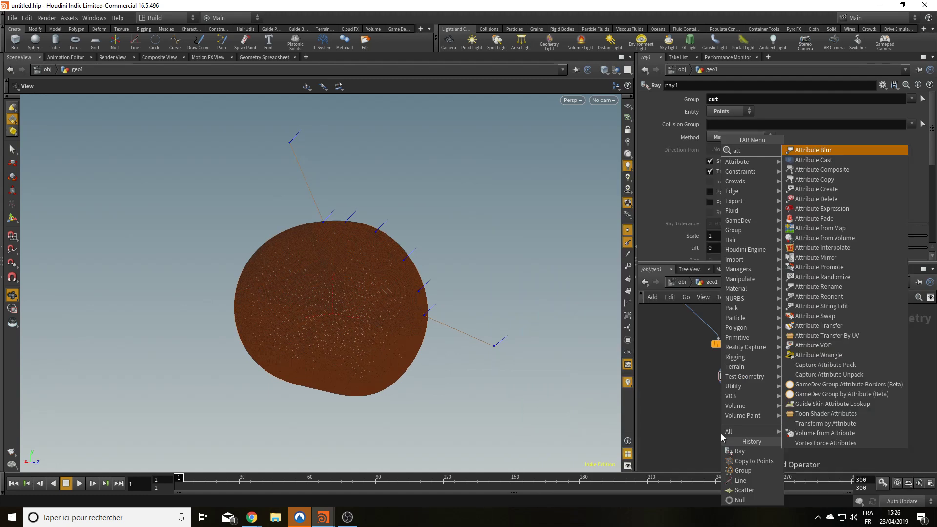
text( tr)
key(Return)
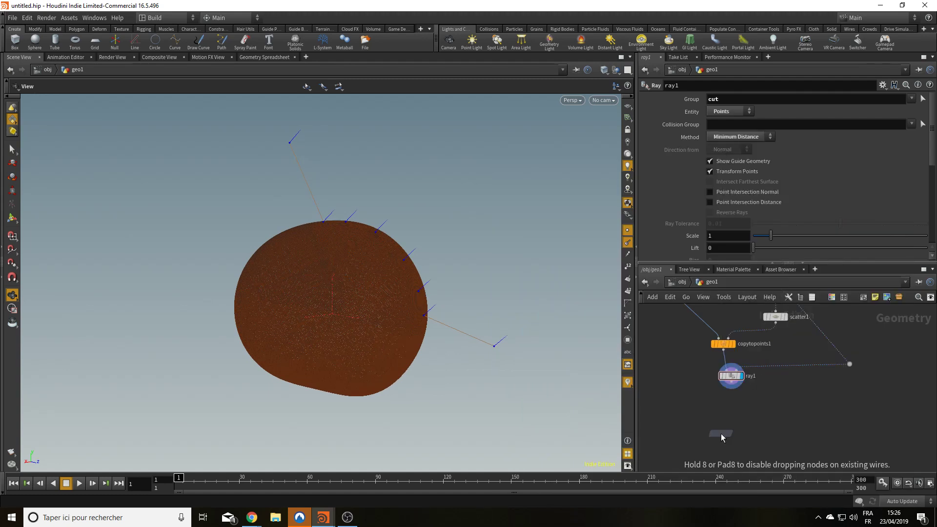
click(736, 414)
click(731, 385)
click(734, 406)
Step: Wire the potato's dot into the second input of attribtransfer1 and display attribtransfer1
middle_drag(792, 396, 761, 427)
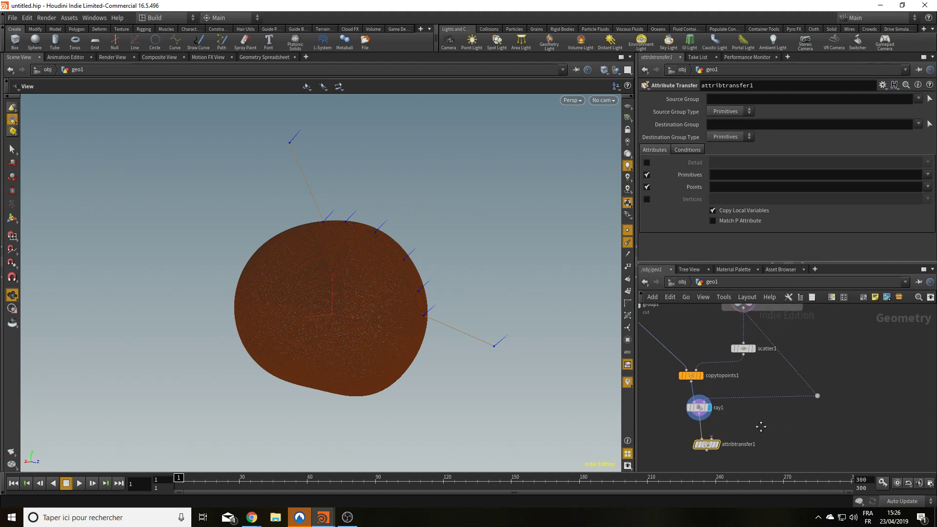
click(712, 436)
click(717, 445)
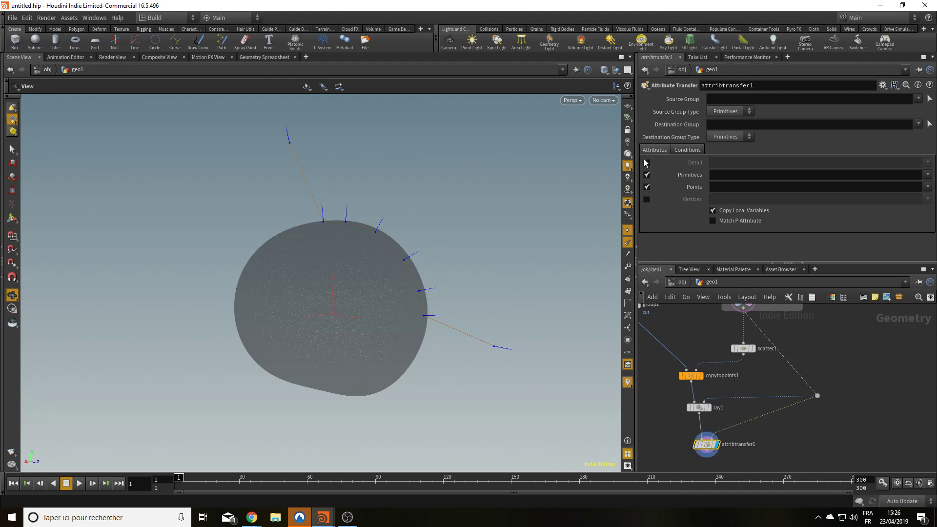
Step: Disable primitive attribute transfer and set both the source and destination group types to Points
click(647, 175)
click(720, 113)
click(722, 107)
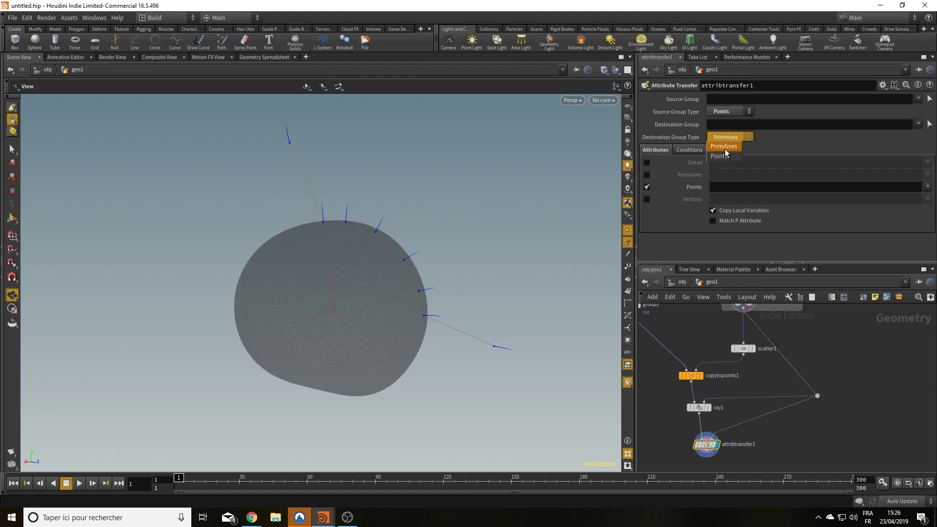
click(724, 156)
click(737, 191)
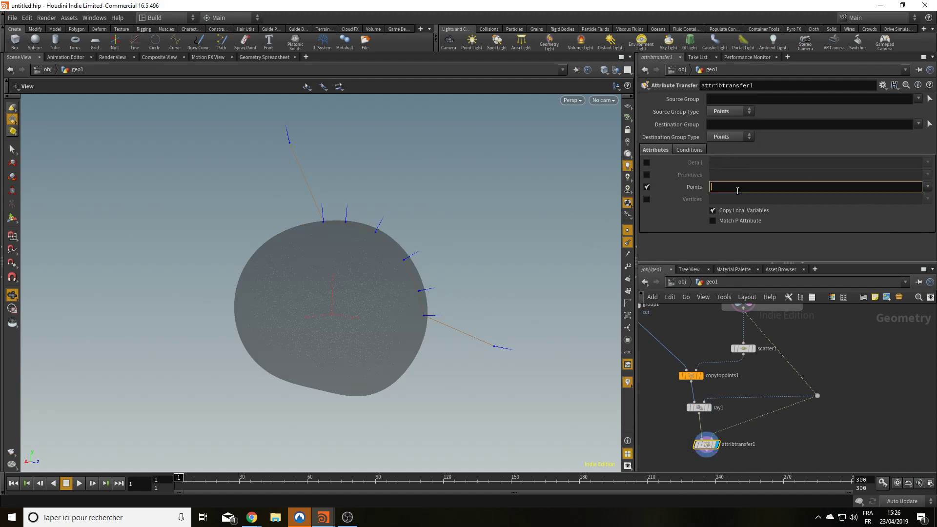
key(Return)
Step: Set the Attribute Transfer's Distance Threshold to 0.56 and move attribtransfer1 closer to ray1
click(695, 151)
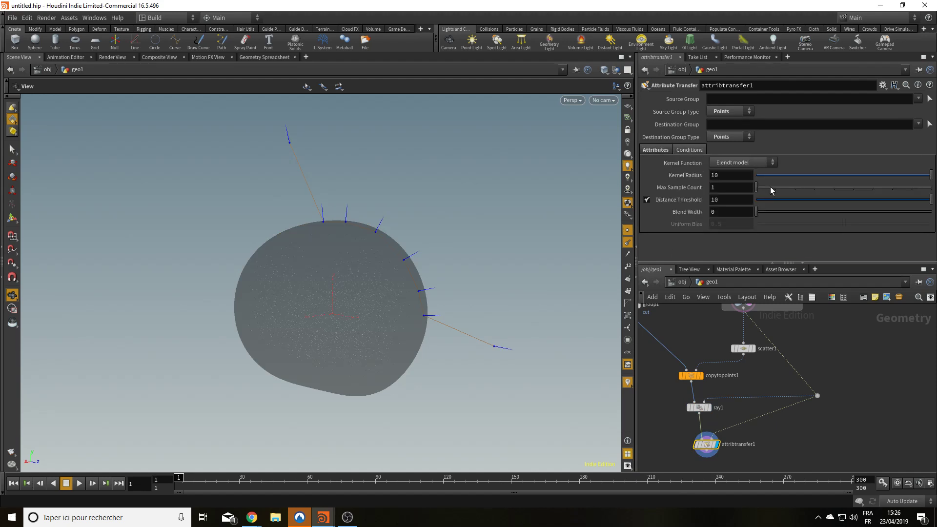
drag(730, 199, 607, 213)
text(1)
key(Return)
drag(775, 201, 765, 200)
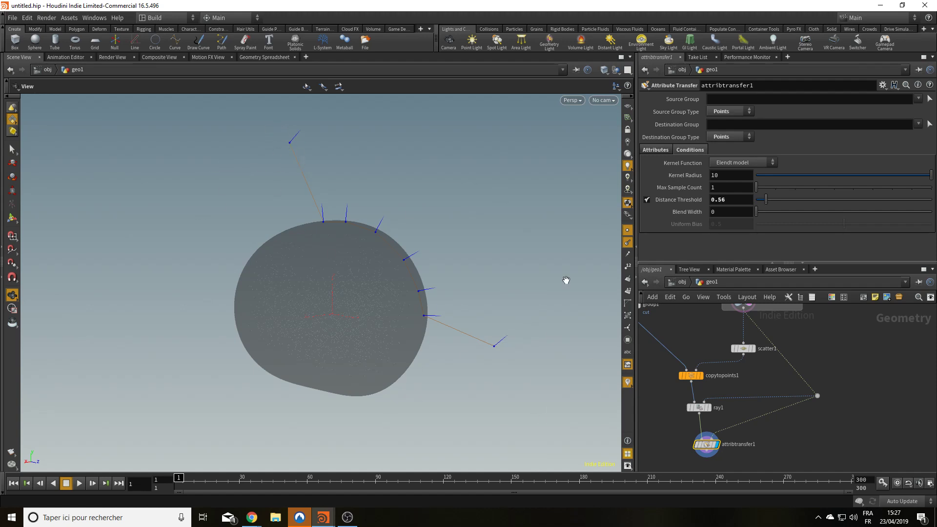
middle_drag(805, 437, 830, 400)
drag(728, 409, 727, 397)
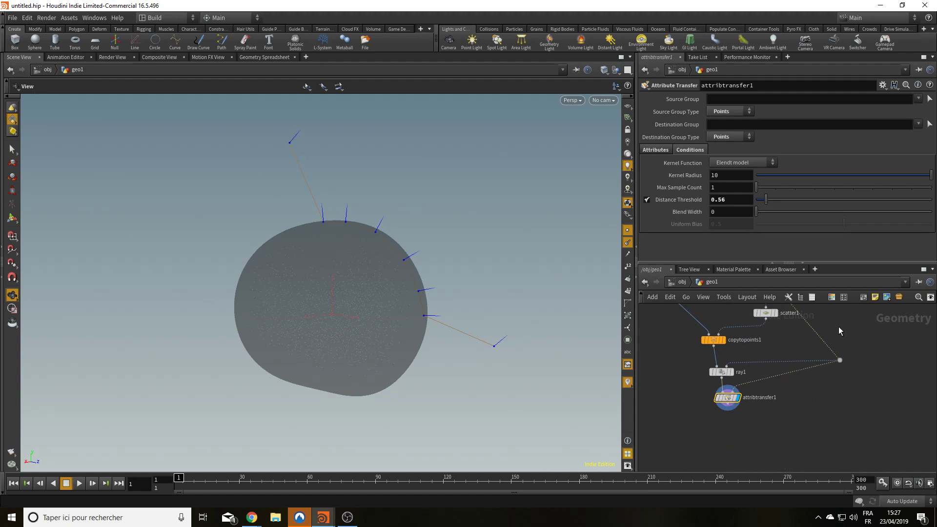
Step: Add a Peak node below attribtransfer1, wire attribtransfer1 into it, and display it
middle_drag(678, 355, 689, 331)
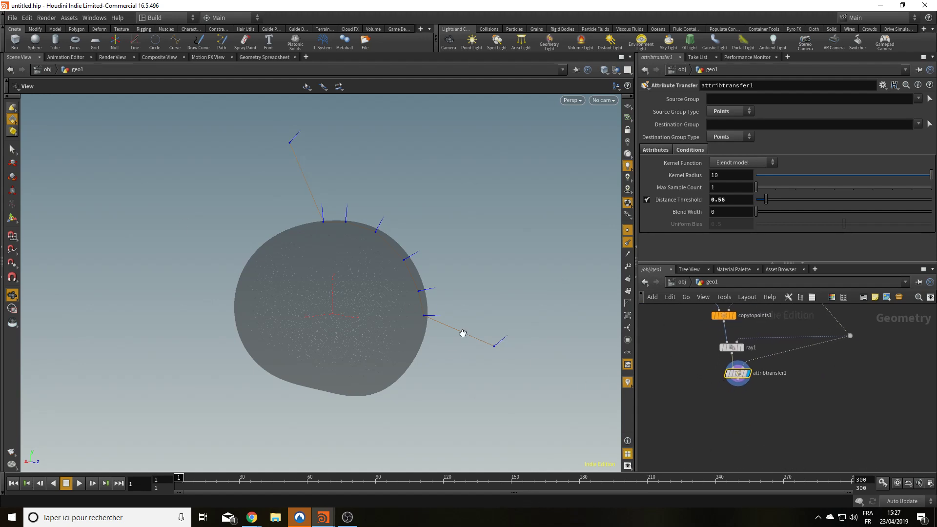
drag(471, 284, 505, 299)
middle_drag(505, 299, 527, 347)
right_drag(527, 347, 472, 372)
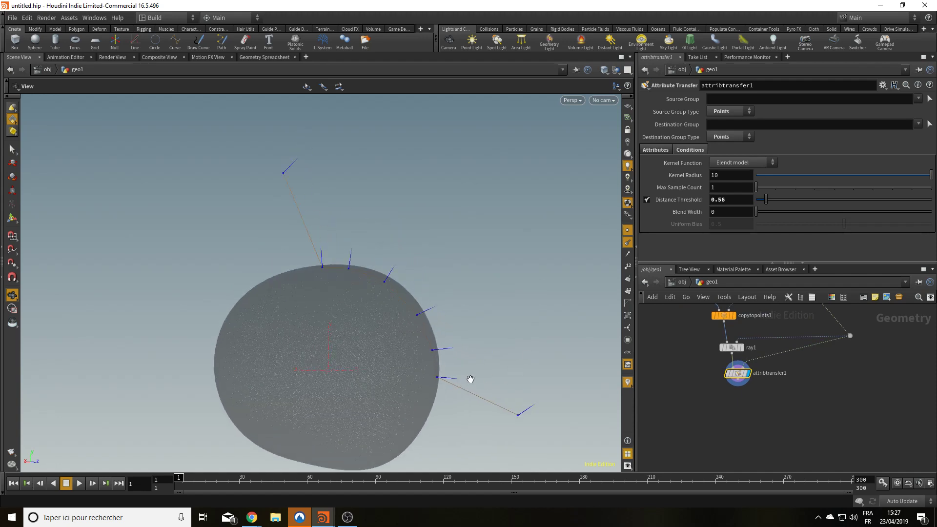
drag(472, 372, 512, 303)
key(Tab)
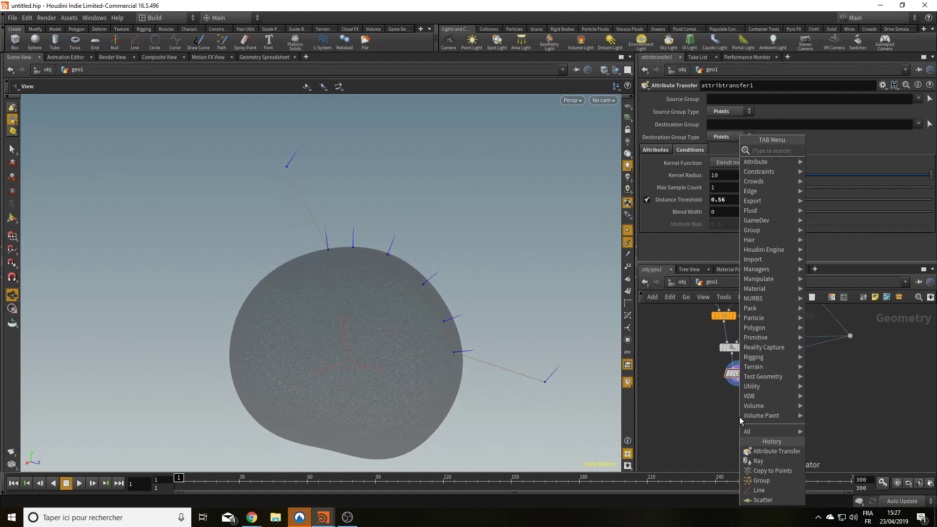
text(peak)
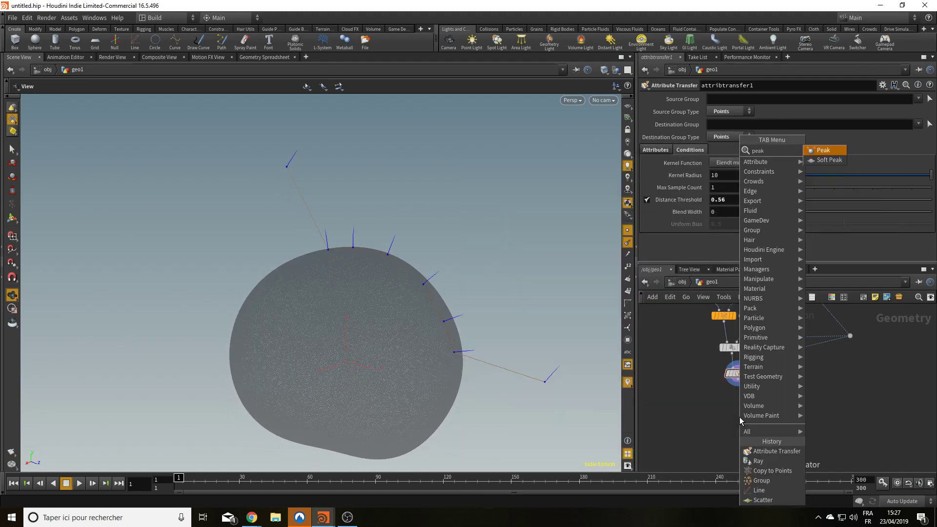
key(Return)
click(740, 414)
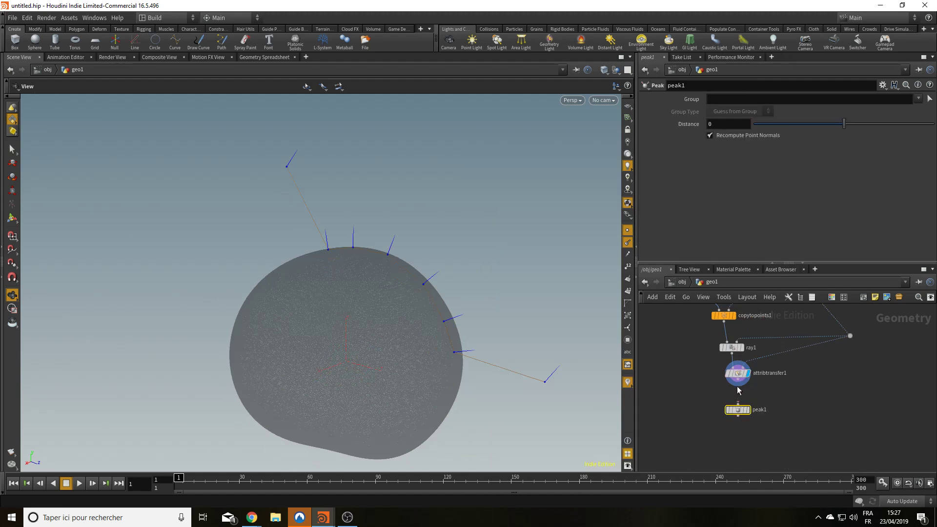
drag(738, 384, 738, 403)
drag(739, 410, 739, 403)
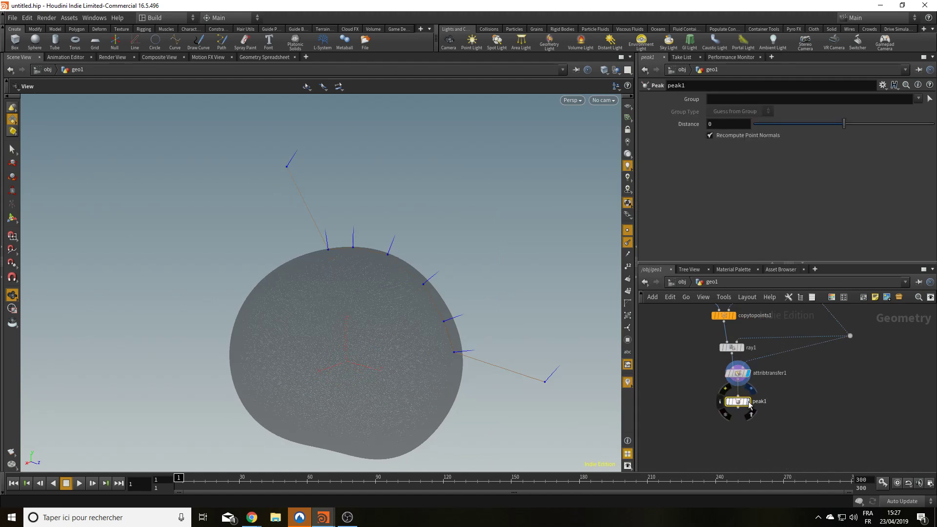
click(747, 402)
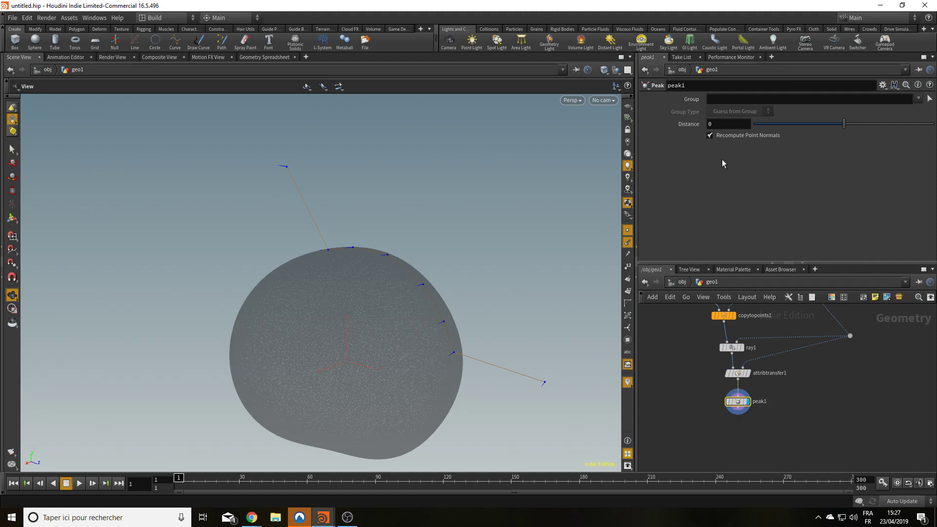
mouse_move(844, 124)
mouse_down()
mouse_move(836, 126)
mouse_move(847, 127)
mouse_up()
text(0)
key(Return)
Step: Set the Peak node's Distance to -0.02 to push the line slightly into the potato
drag(714, 126, 674, 128)
text(-0.05)
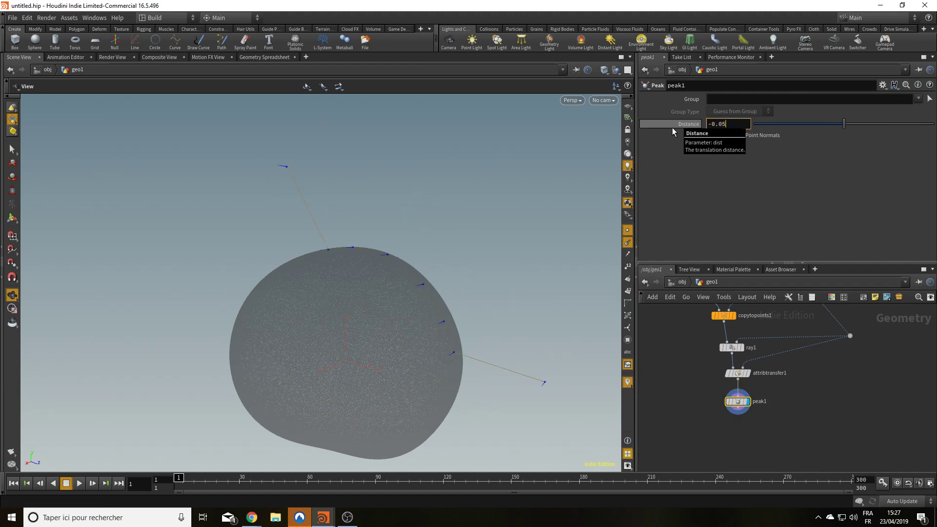
key(Return)
text(2)
key(Return)
drag(338, 342, 359, 329)
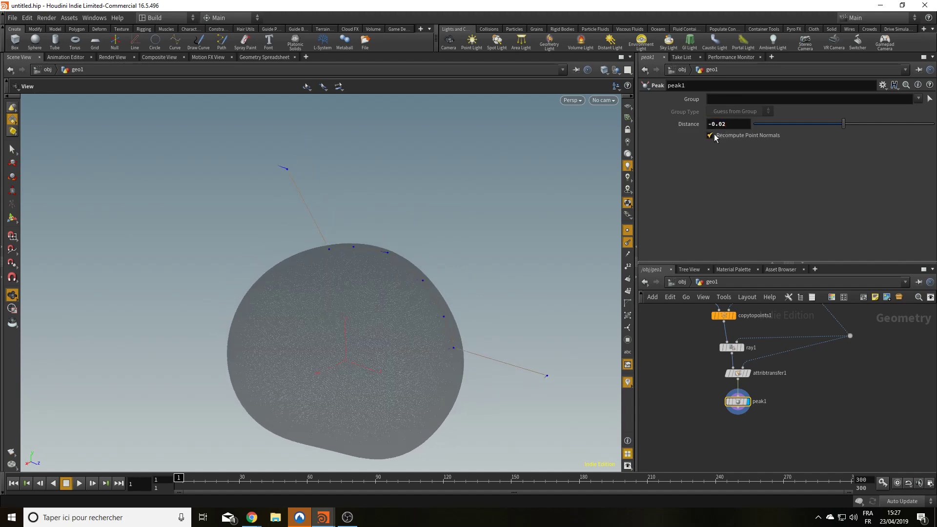
Step: Turn off Recompute Point Normals on the Peak node and check the normals around the potato
click(713, 135)
drag(548, 380, 497, 386)
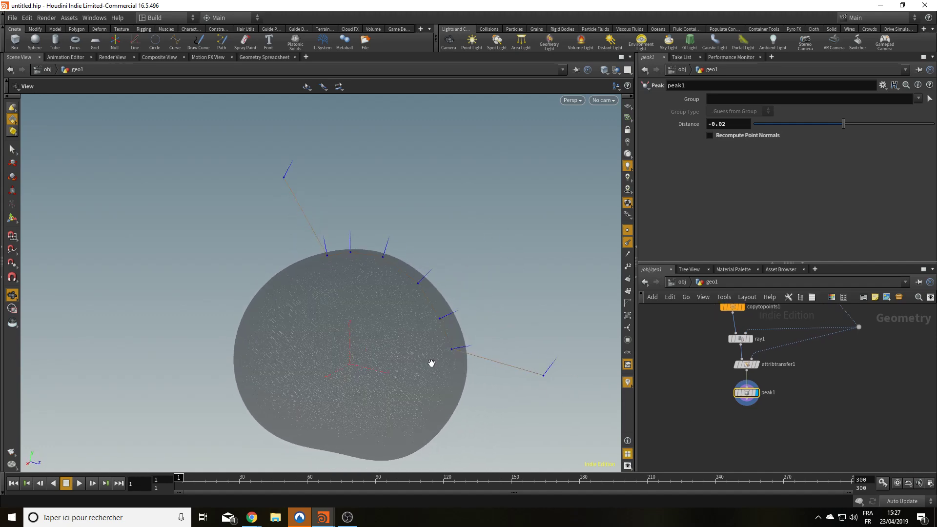
drag(411, 351, 379, 354)
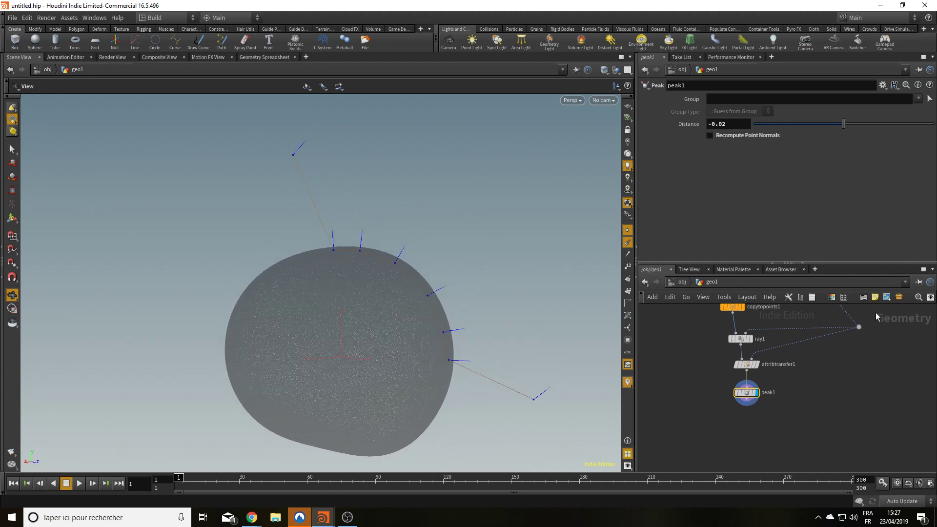
Step: Turn off the template display of OUT_potato to show only the projected line
middle_drag(872, 327, 841, 427)
click(762, 340)
drag(405, 353, 417, 334)
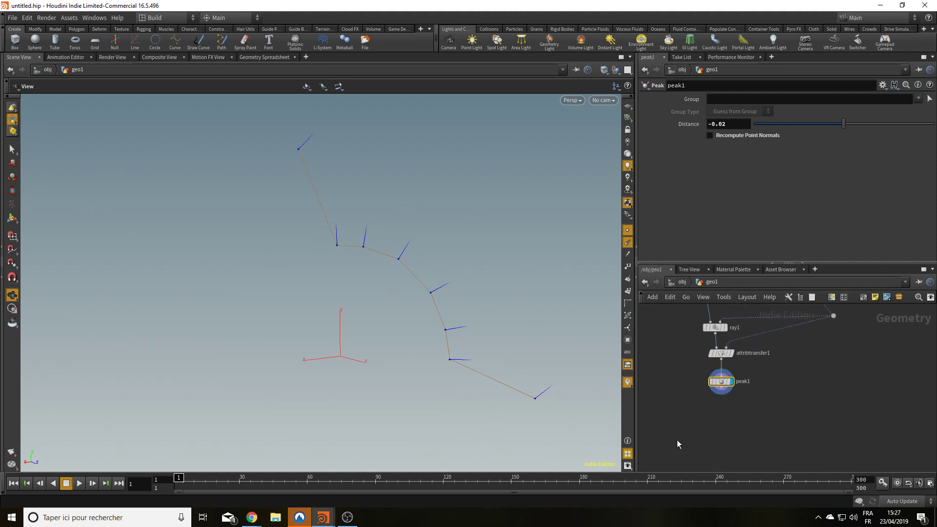
Step: Add a Resample node below peak1, wired from peak1, and display it
key(Tab)
text(res)
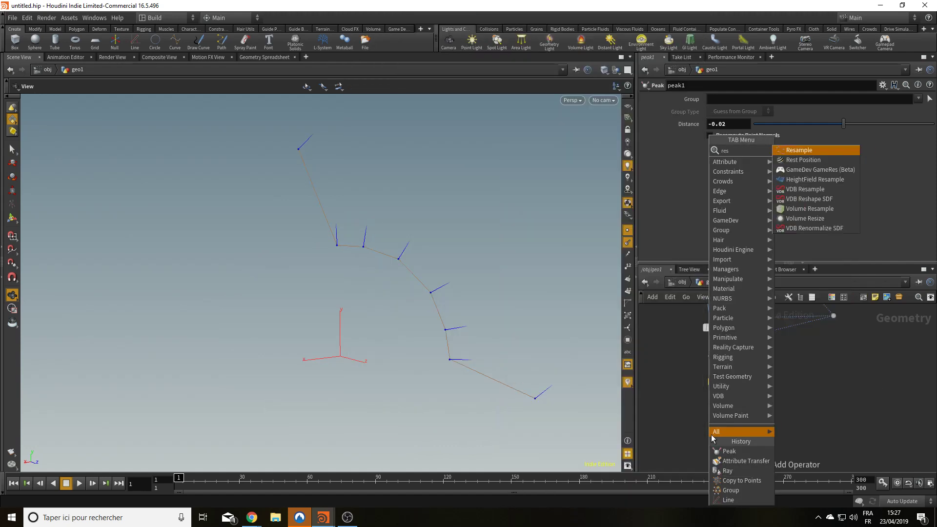
key(Return)
click(727, 413)
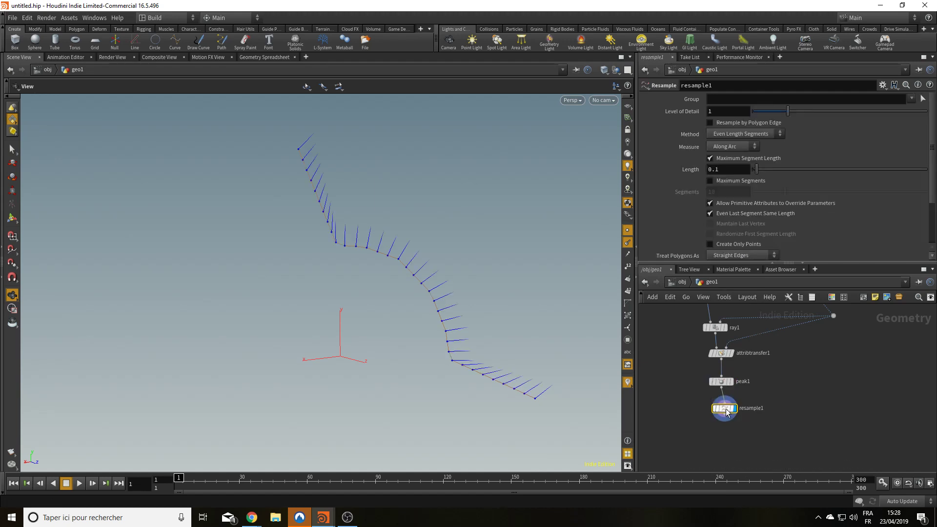
Step: Set the Resample node to treat polygons as Subdivision Curves
scroll(732, 230, down, 2)
click(734, 230)
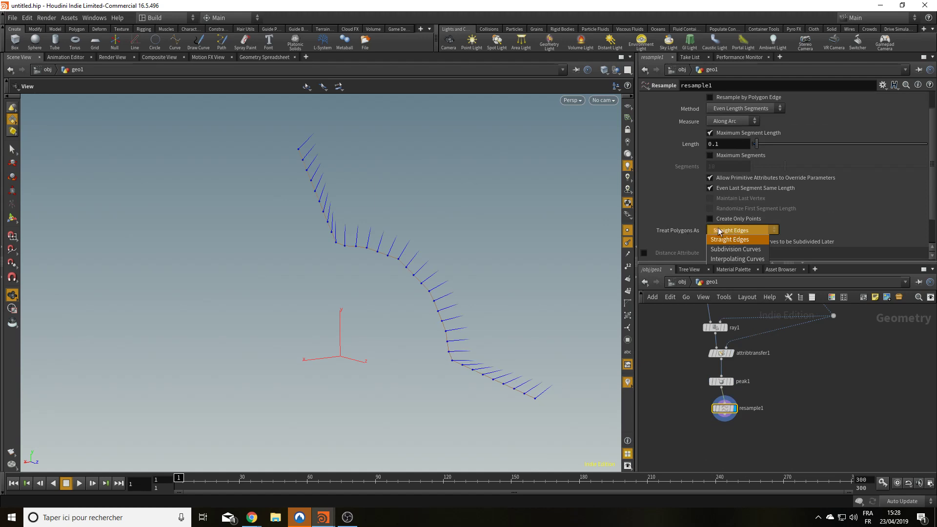
click(737, 250)
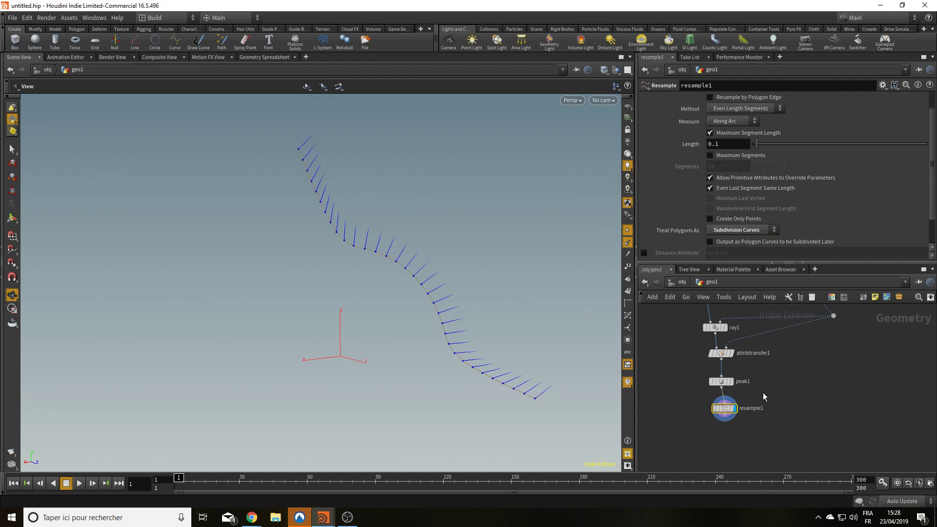
Step: Display OUT_potato, return the display to resample1 with the potato templated, and inspect the cut line against it
middle_drag(771, 400, 778, 413)
drag(445, 243, 361, 307)
middle_drag(732, 371, 727, 491)
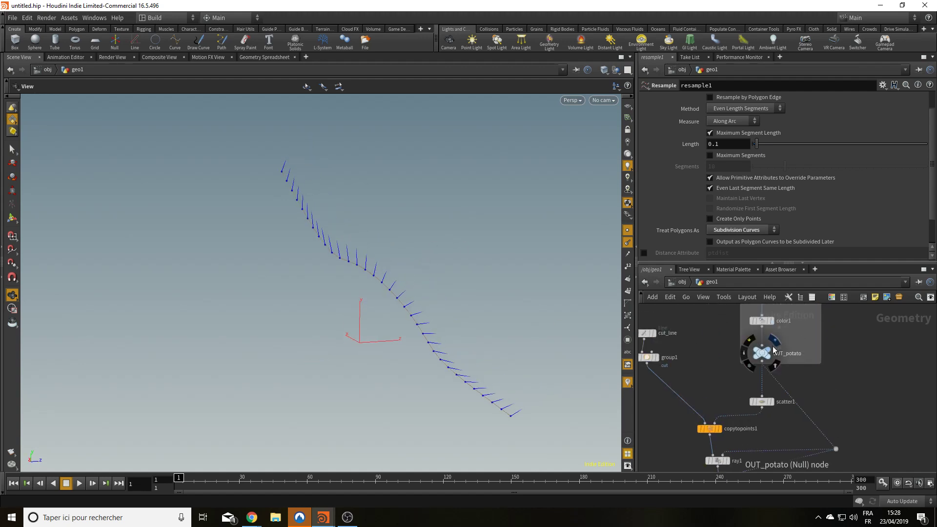
click(773, 343)
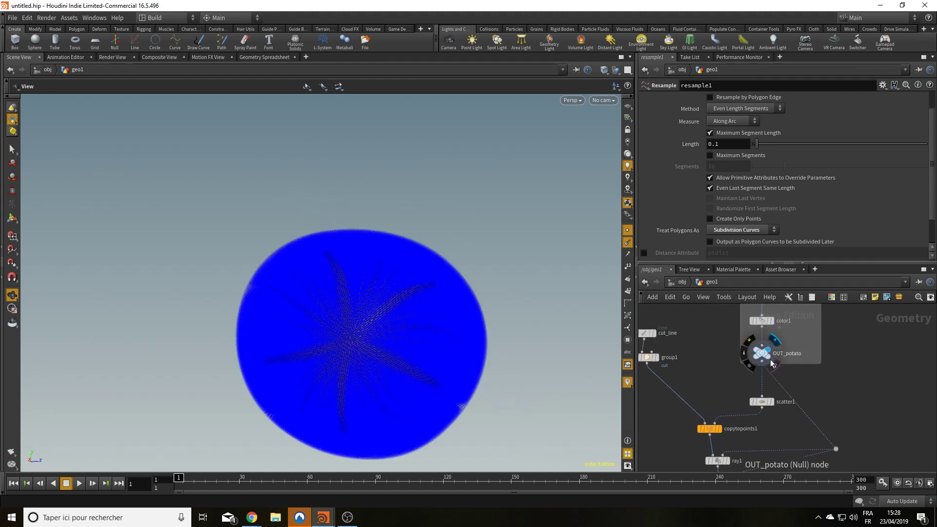
middle_drag(807, 417, 806, 303)
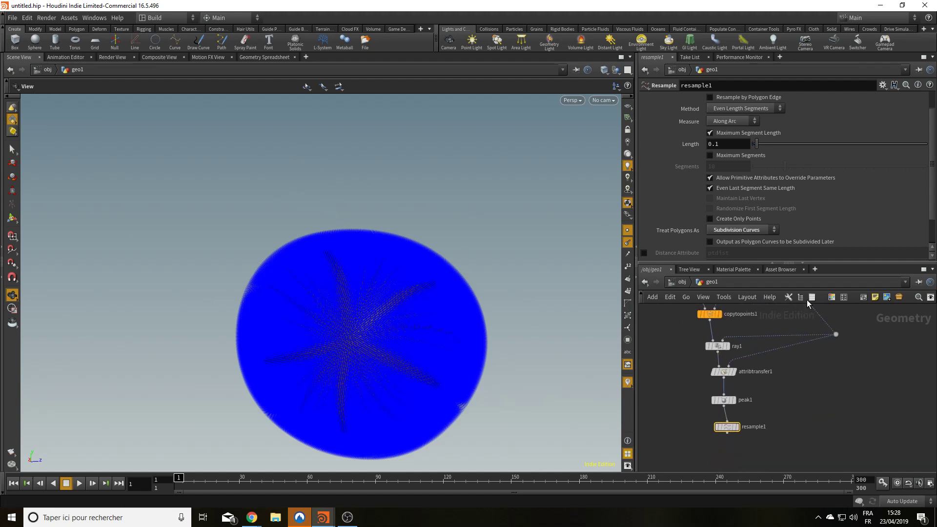
click(737, 427)
drag(428, 376, 395, 423)
drag(579, 272, 505, 359)
drag(512, 327, 412, 196)
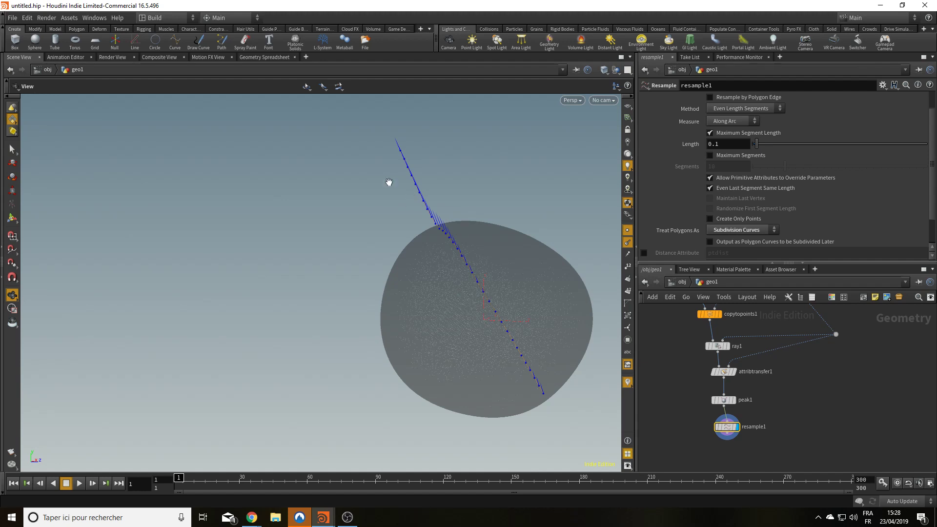
Step: Add a Line node beside the projection chain and rename it line_cut_widht
scroll(885, 318, down, 2)
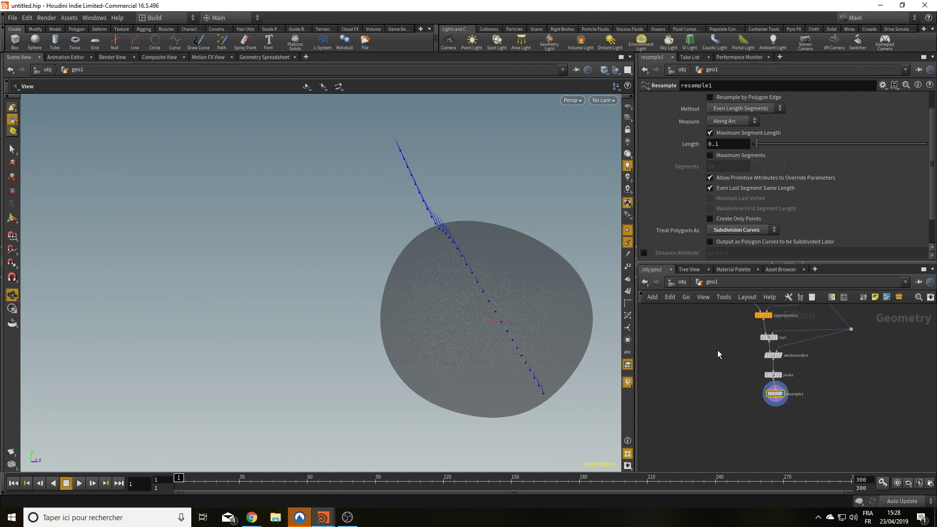
key(Tab)
text(line)
key(Return)
click(693, 355)
scroll(710, 359, up, 2)
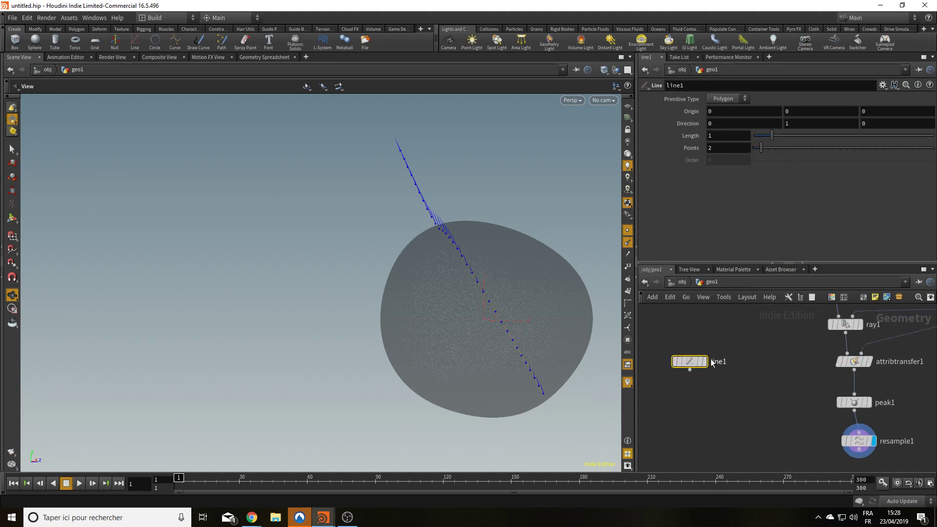
double_click(716, 361)
text(line)
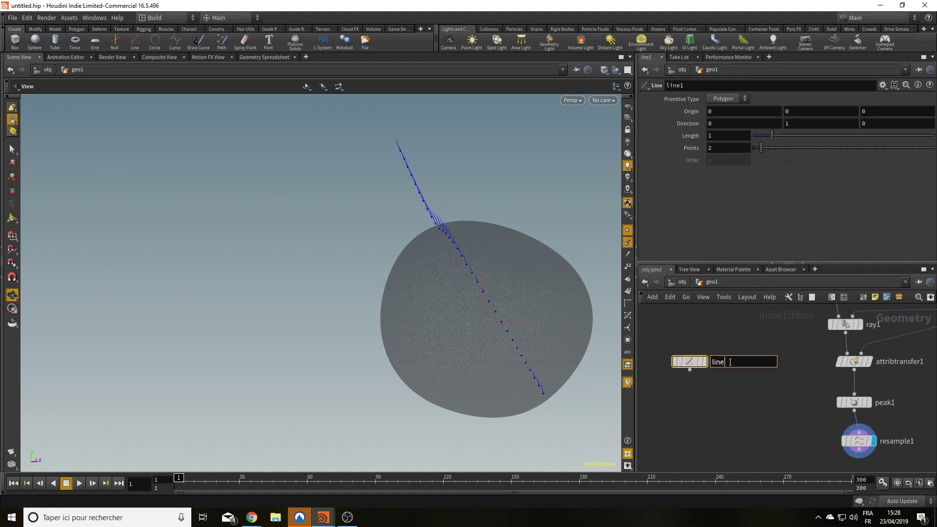
text(_cut_widht)
key(Return)
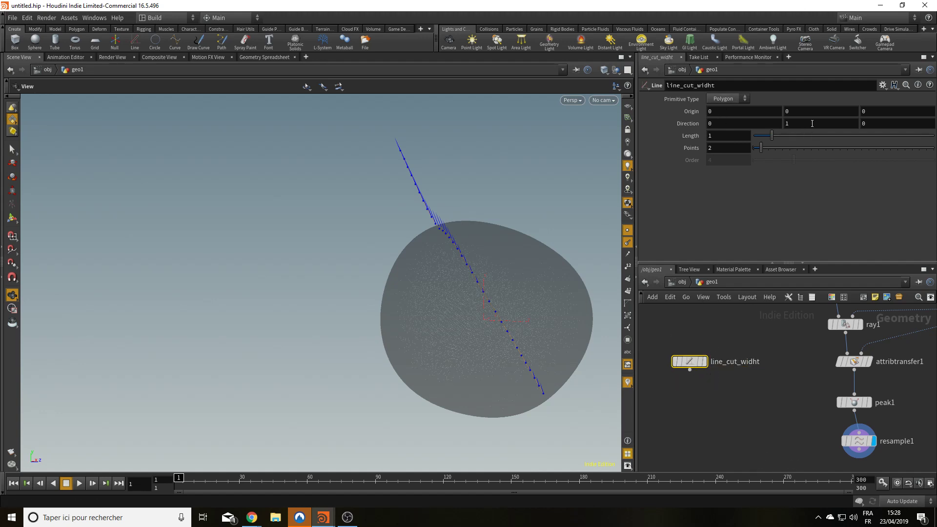
Step: Set the direction of line_cut_widht to 1, 0, 0
double_click(812, 123)
text(0)
key(Return)
double_click(747, 123)
text(1)
key(Return)
Step: Set the X origin of line_cut_widht to ch("dist")*-0.5 using a relative reference to its Length parameter
scroll(730, 342, down, 5)
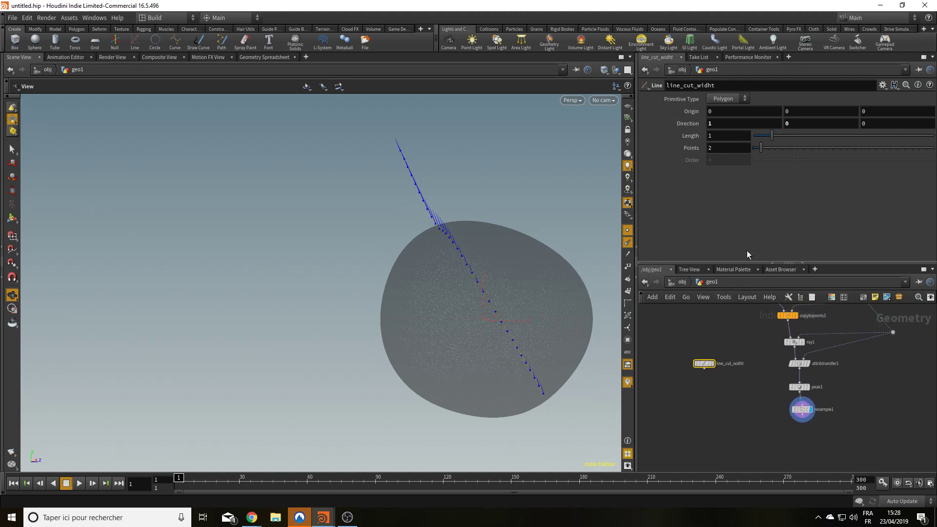
right_click(714, 134)
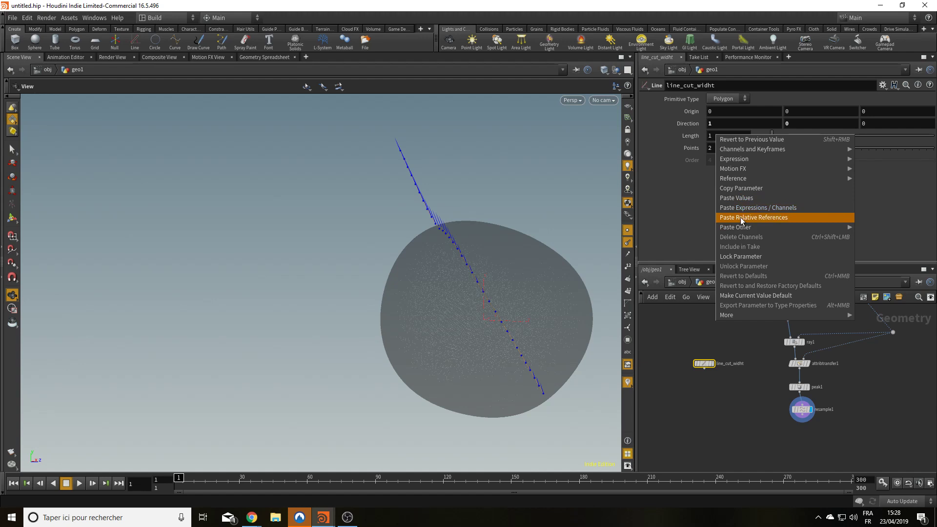
click(740, 187)
click(720, 112)
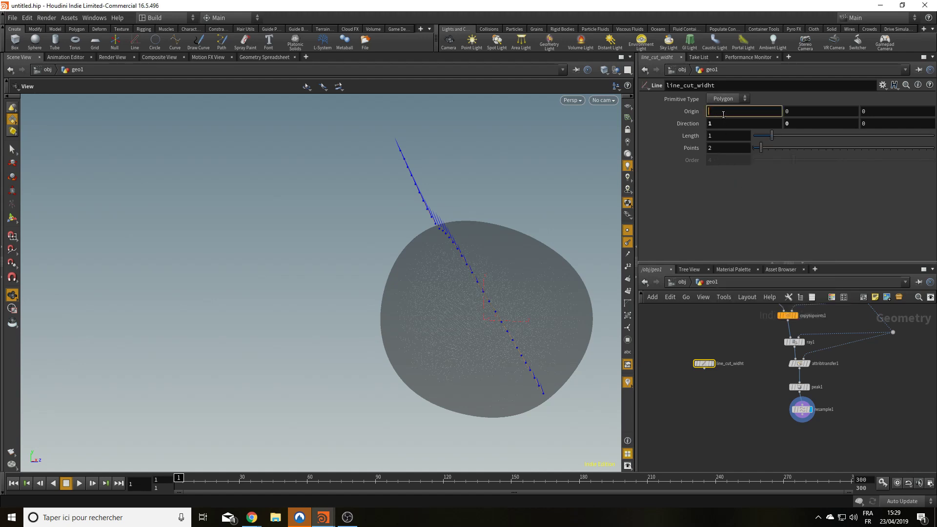
right_click(723, 113)
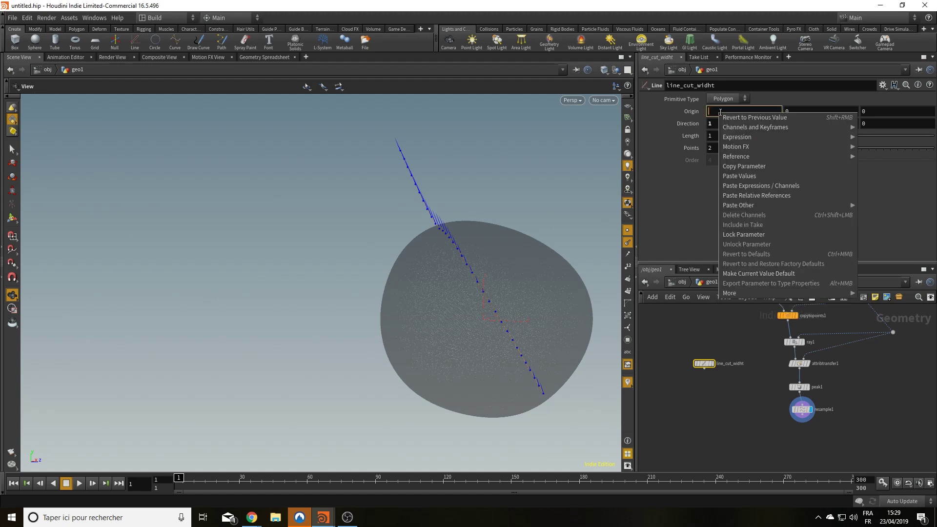
click(744, 196)
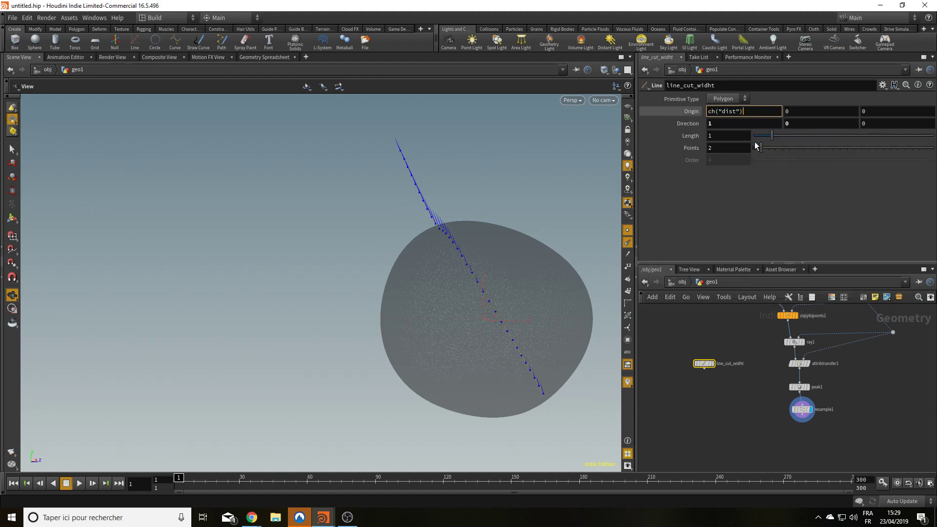
text(*-0.5)
key(Return)
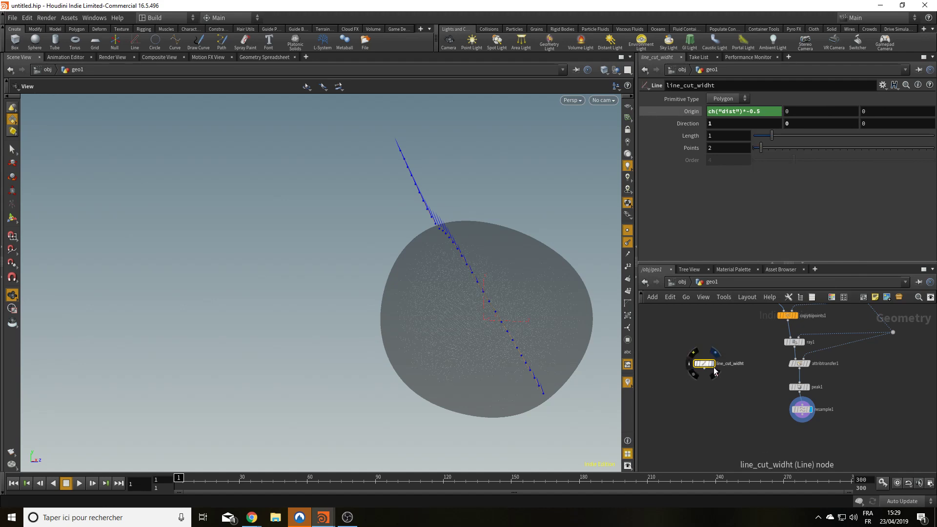
Step: Display line_cut_widht and turn off the template display of OUT_potato
click(713, 370)
drag(454, 317, 434, 347)
middle_drag(741, 352, 738, 443)
scroll(743, 338, up, 2)
click(735, 324)
drag(571, 390, 431, 318)
scroll(717, 354, down, 5)
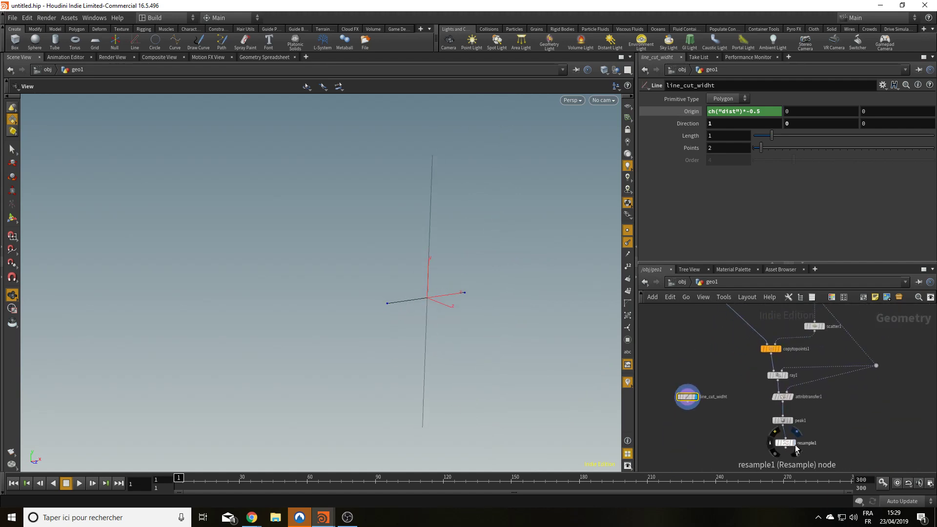
Step: Display resample1 and template line_cut_widht to compare the width line with the projected cut line
click(793, 443)
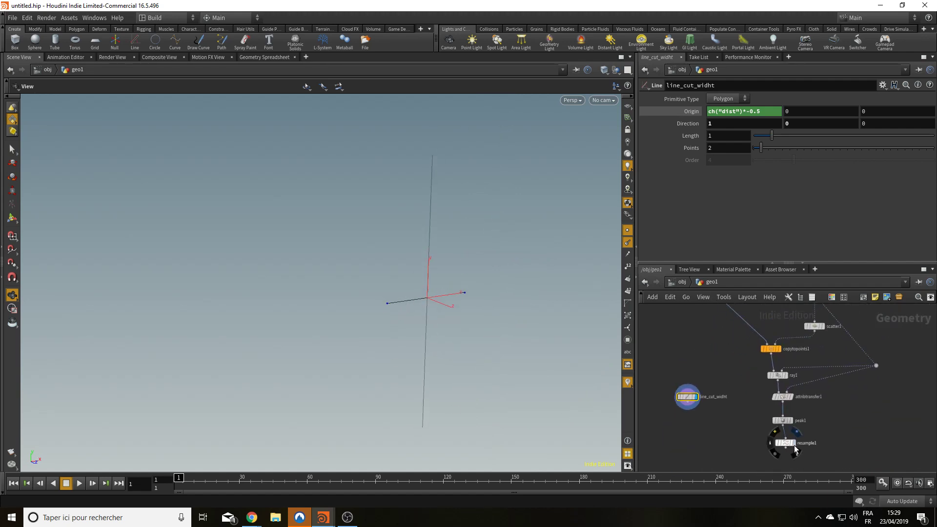
click(695, 397)
drag(372, 353, 450, 325)
middle_drag(432, 324, 441, 297)
Step: Add a second Copy to Points node below resample1
middle_drag(722, 436, 748, 411)
scroll(749, 448, up, 2)
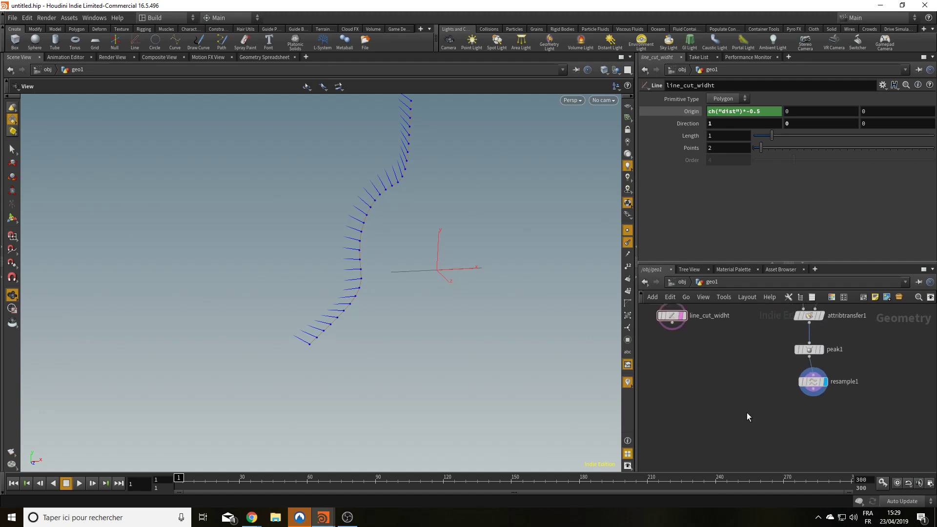
key(Tab)
text(copy)
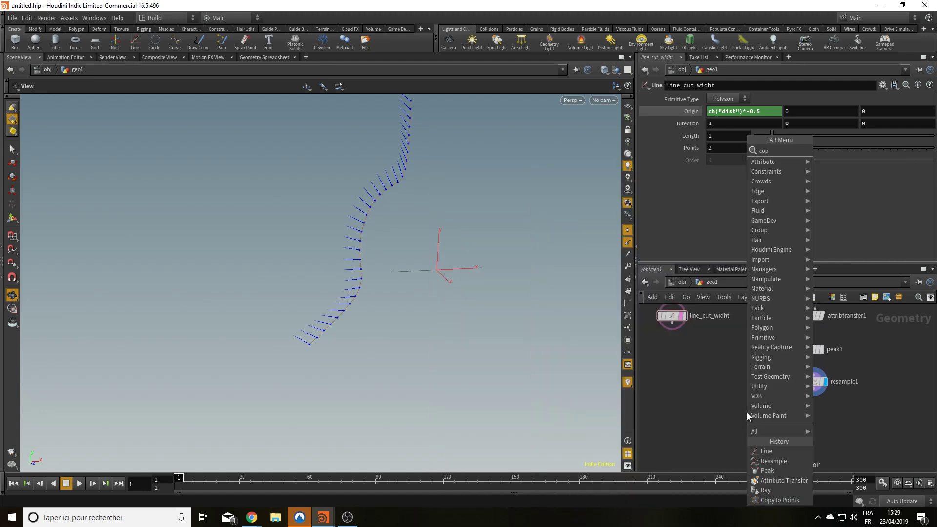
key(Down)
key(Down)
key(Return)
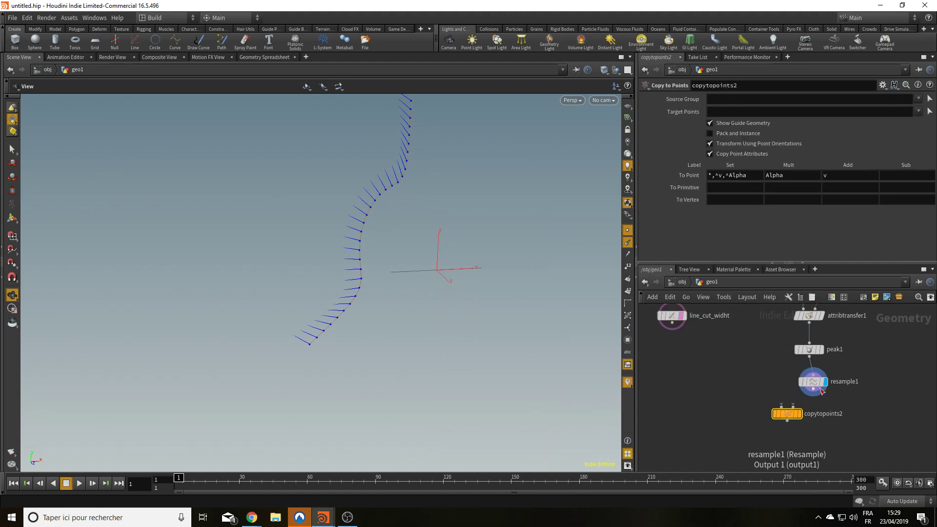
Step: Wire line_cut_widht as the source and resample1 as the target points of copytopoints2, and display the copies
click(815, 389)
click(793, 406)
click(781, 406)
click(672, 322)
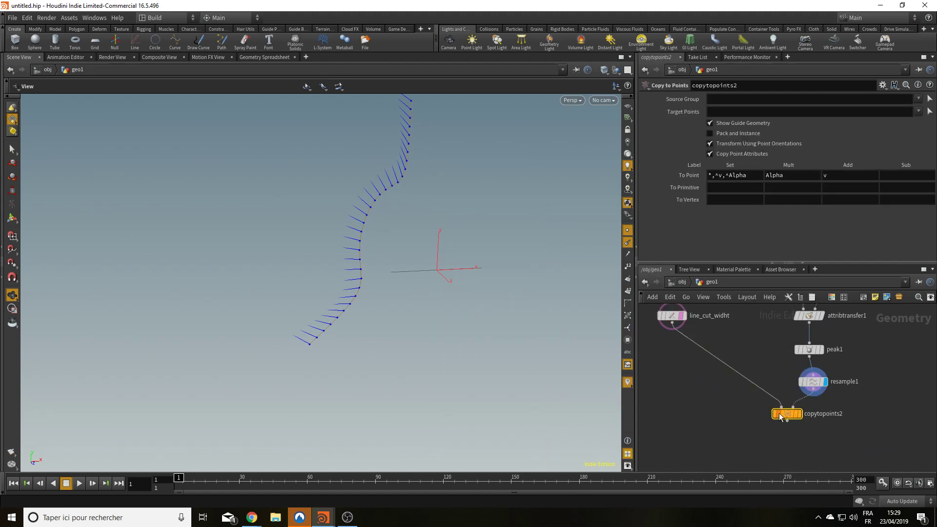
click(798, 416)
drag(362, 308, 405, 275)
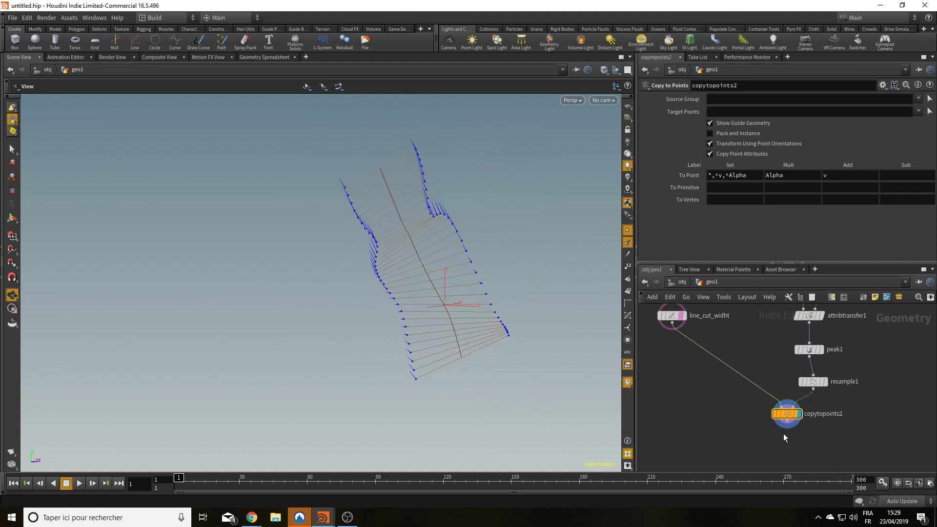
Step: Template OUT_potato and check how the copied width lines sit around the potato
middle_drag(797, 453, 801, 413)
scroll(786, 409, down, 3)
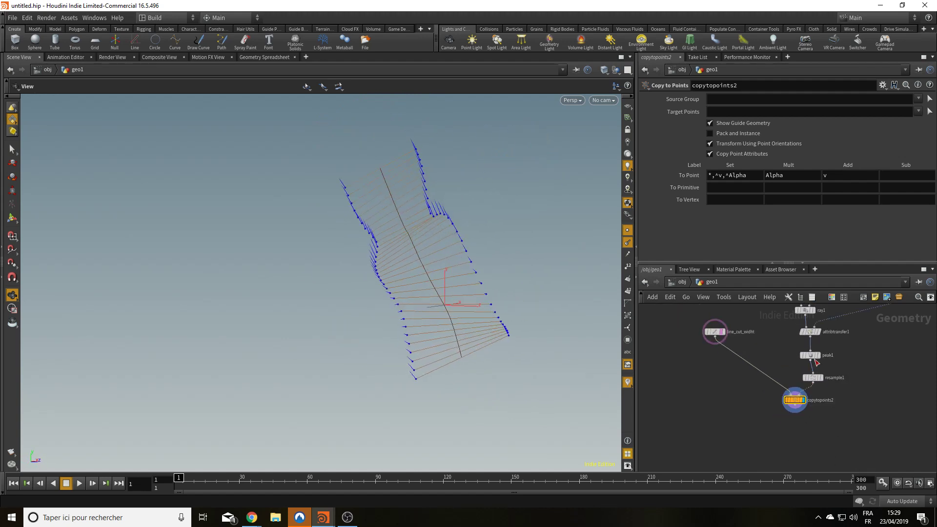
middle_drag(849, 335, 714, 462)
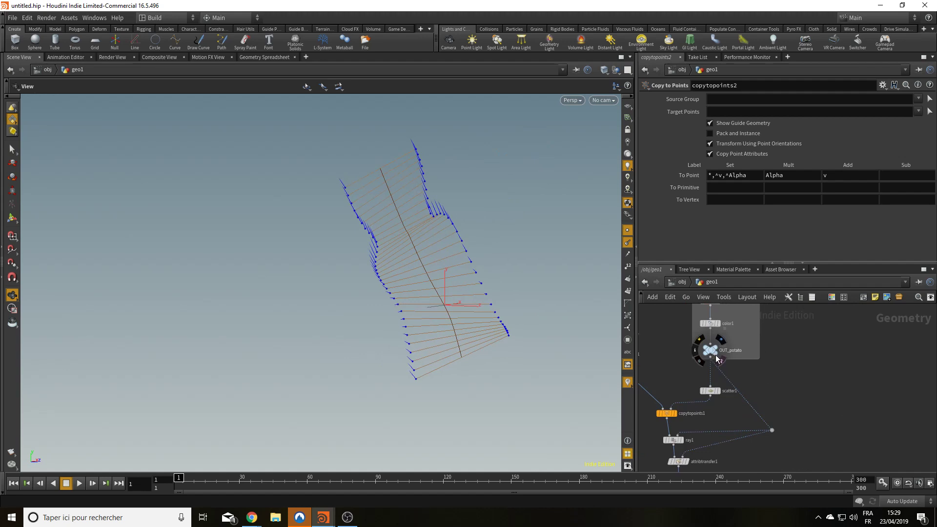
click(716, 355)
drag(445, 384, 470, 385)
middle_drag(471, 385, 566, 274)
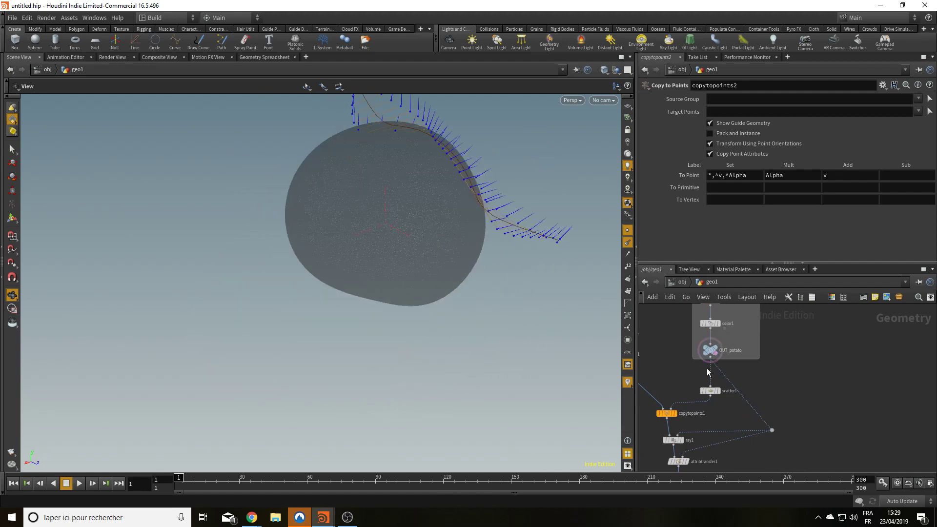
middle_drag(718, 447, 747, 292)
middle_drag(736, 412, 781, 414)
drag(439, 331, 488, 377)
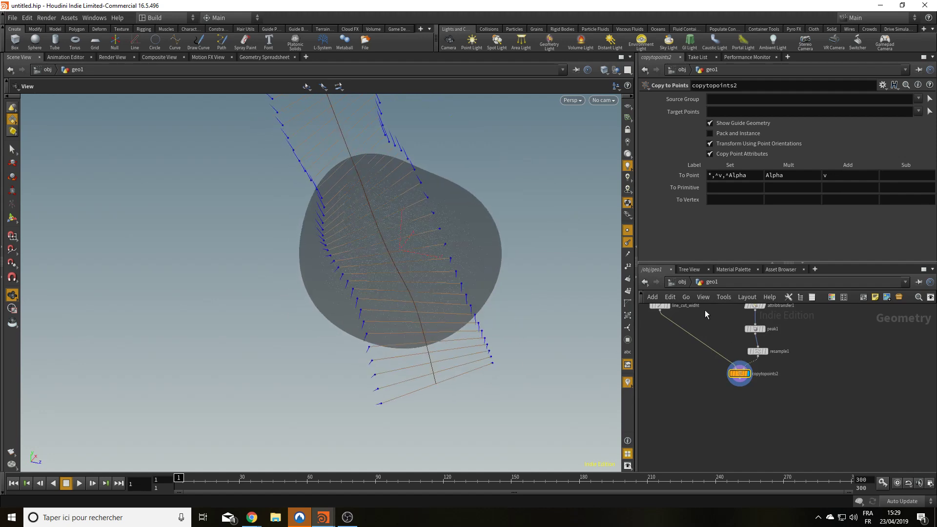
drag(387, 380, 337, 216)
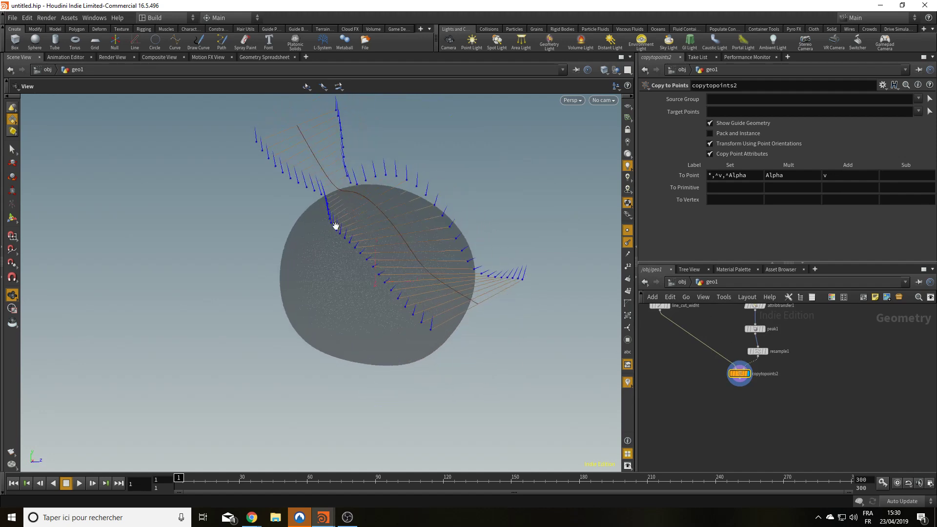
Step: Add a Skin node below copytopoints2, wire it from copytopoints2, and display it
key(Tab)
text(ski)
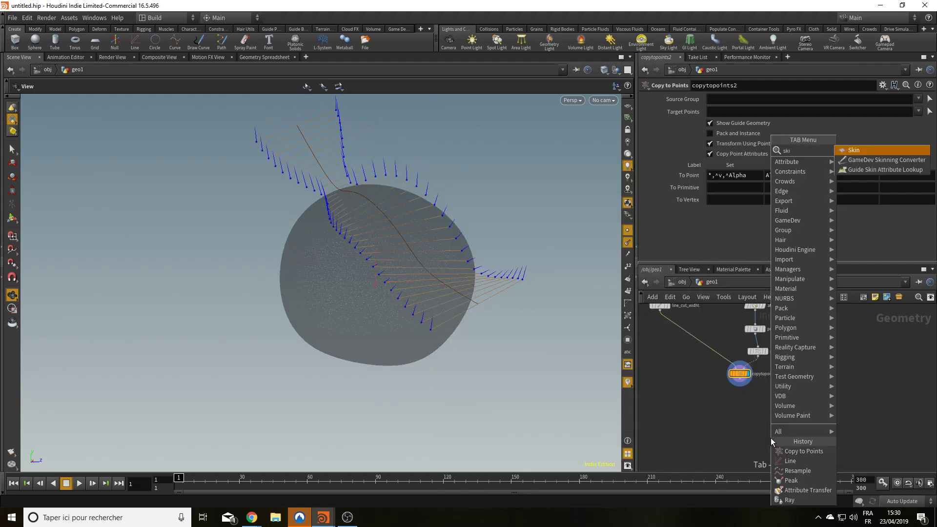
text(n)
key(Return)
click(736, 403)
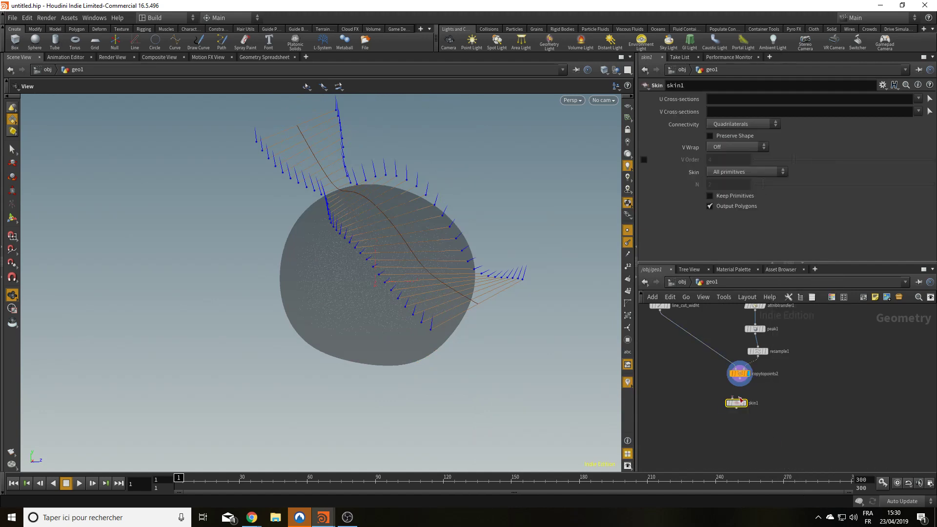
drag(740, 380, 733, 398)
click(744, 403)
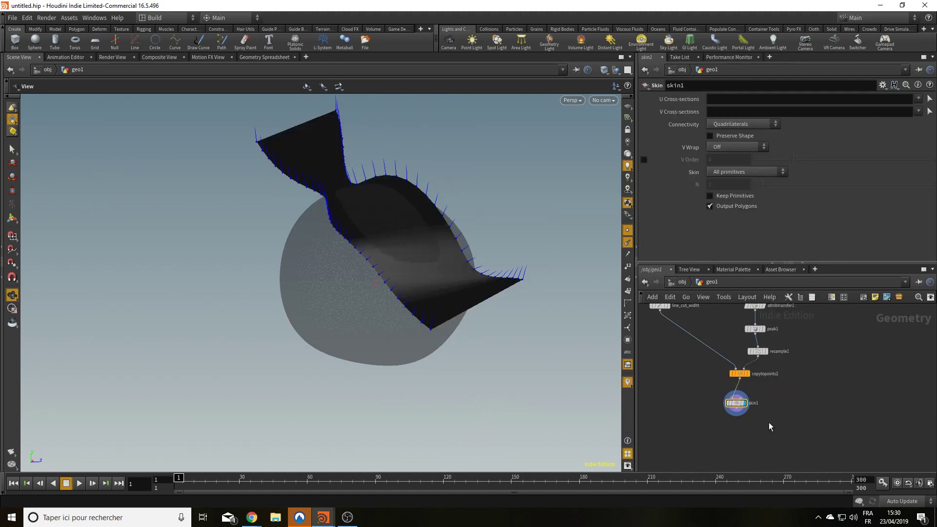
Step: Keep the Skin node's connectivity at Quadrilaterals and move the node closer beneath copytopoints2
drag(394, 298, 353, 347)
click(752, 124)
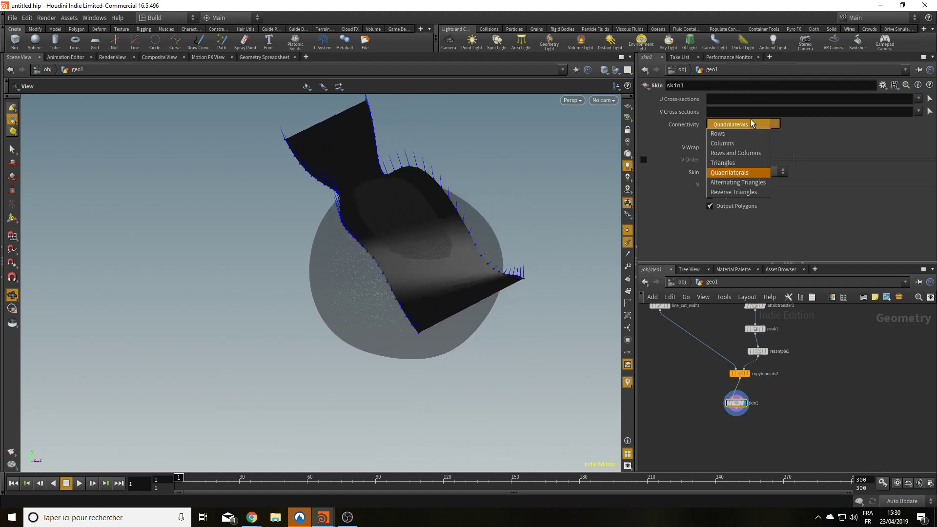
click(741, 173)
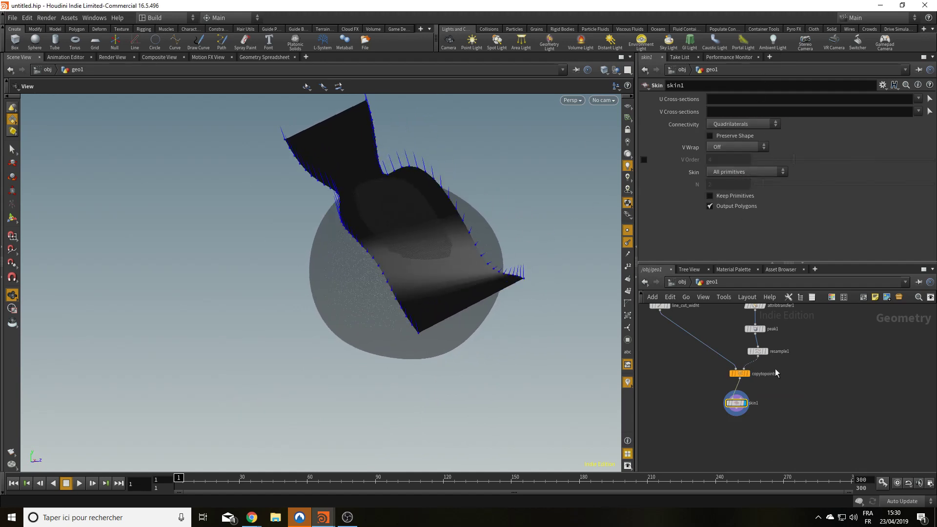
scroll(772, 413, up, 2)
middle_drag(728, 425, 748, 408)
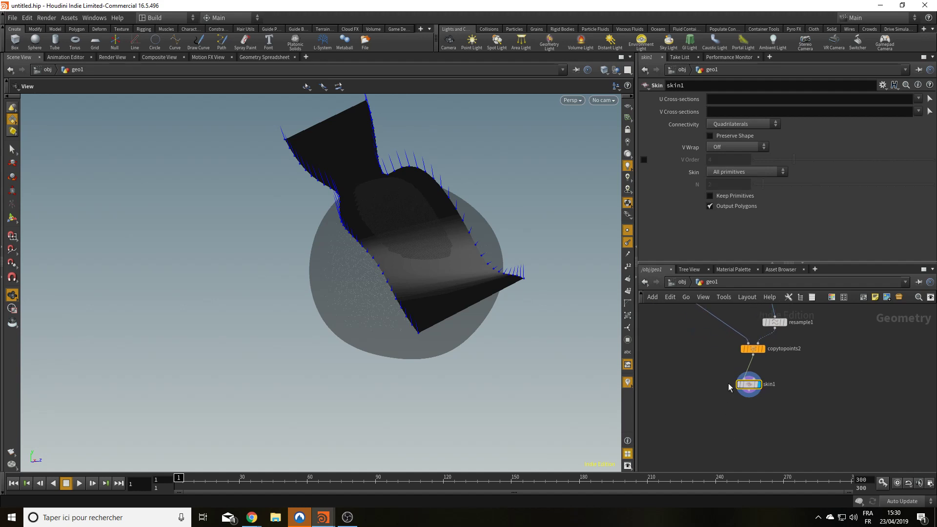
drag(749, 384, 753, 371)
drag(360, 315, 387, 303)
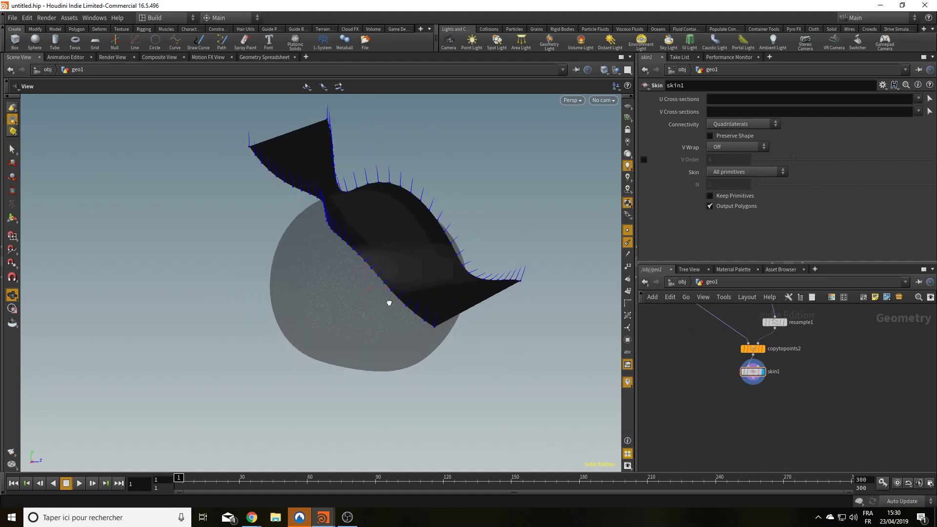
Step: Add a Remesh node below skin1, wire it from skin1, and display it
key(Tab)
text(rem)
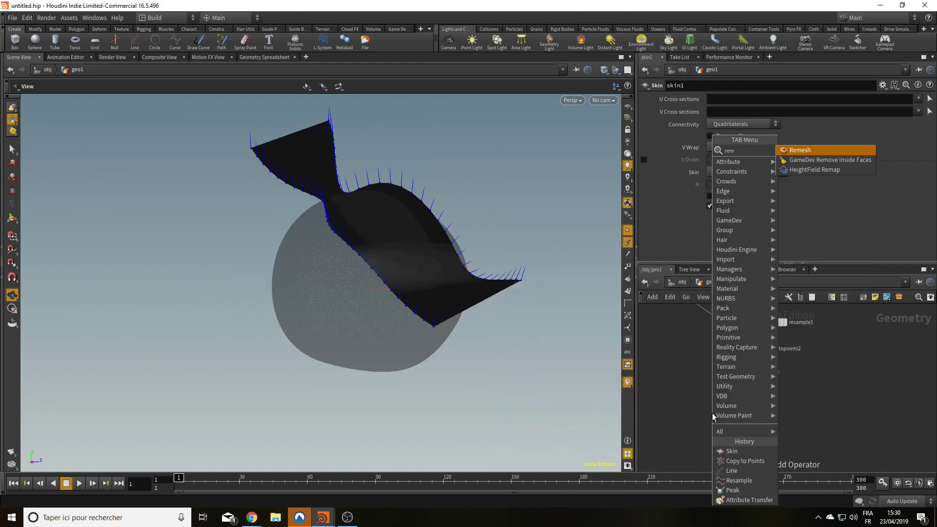
key(Return)
click(746, 402)
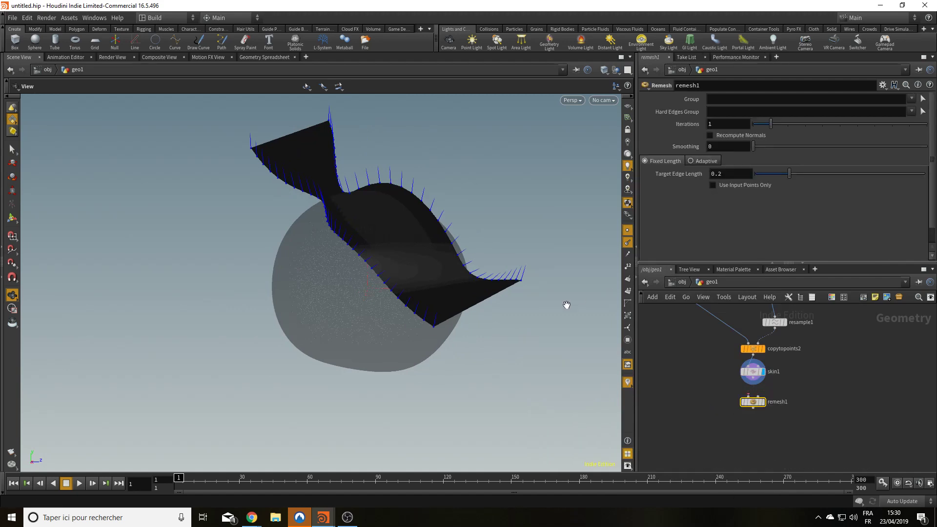
key(w)
mouse_move(537, 309)
mouse_down()
mouse_move(531, 345)
mouse_move(362, 337)
mouse_up()
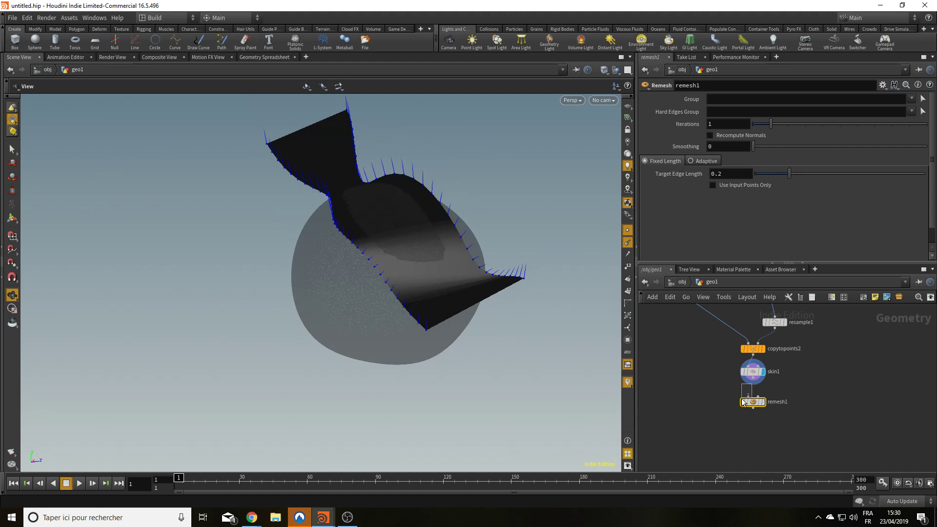
click(762, 403)
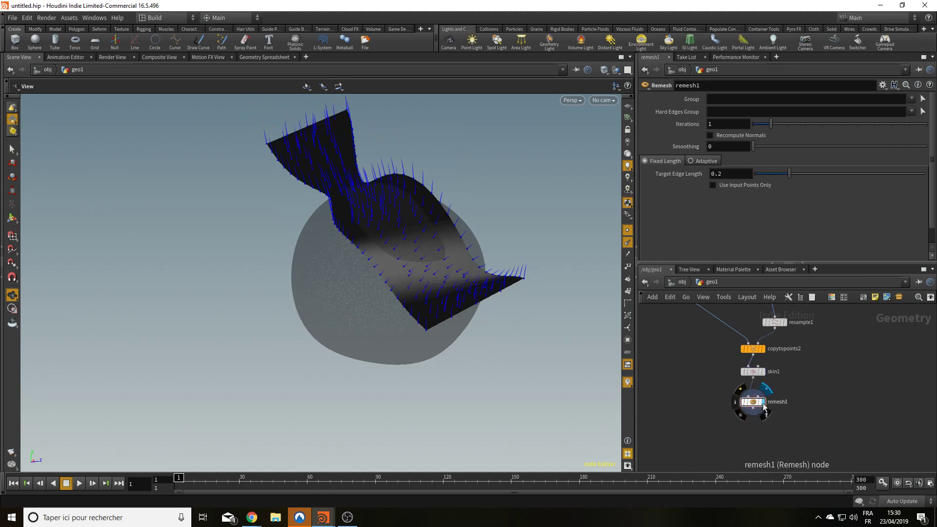
Step: Show the surface in wireframe, hide the point normals, and set the Remesh target edge length to 0.166
mouse_move(431, 388)
mouse_down()
mouse_move(505, 333)
mouse_move(442, 356)
mouse_up()
key(w)
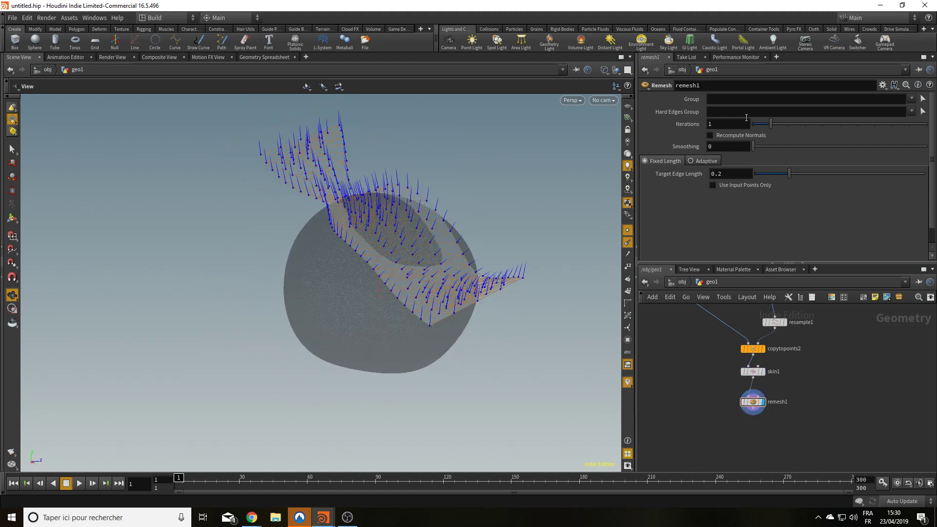
click(741, 408)
drag(533, 218, 473, 258)
click(628, 242)
drag(788, 175, 783, 174)
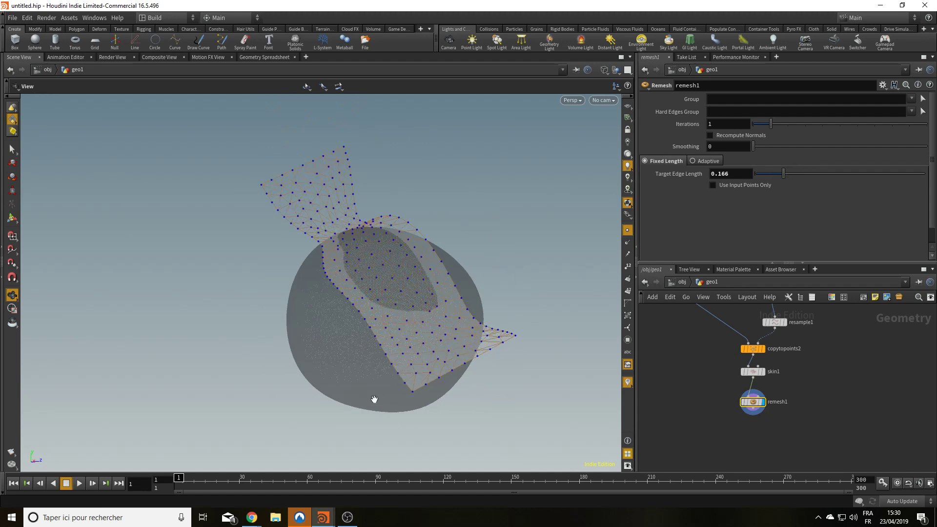
drag(374, 390, 389, 363)
Step: Add a Color node below remesh1, wire it from remesh1, and display it
mouse_move(834, 412)
middle_down()
mouse_move(839, 376)
mouse_move(825, 419)
middle_up()
key(Tab)
text(col)
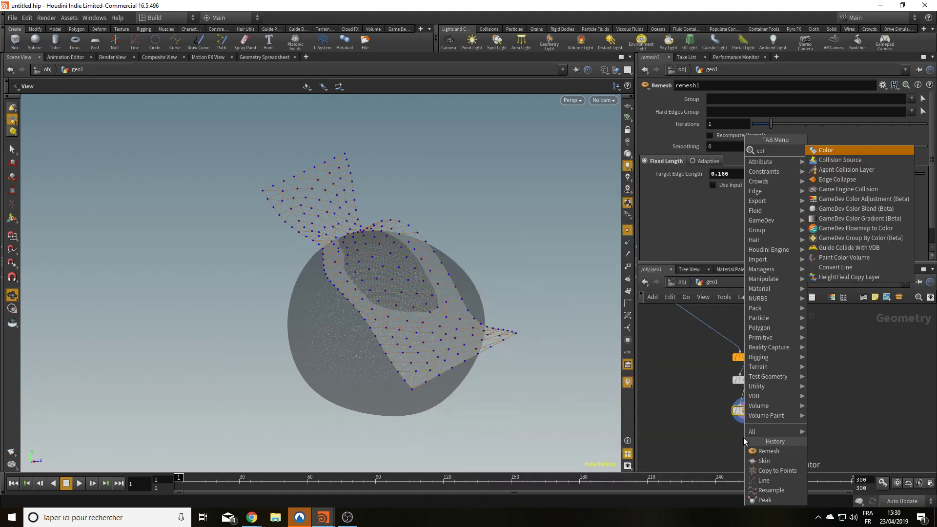
key(Return)
click(743, 437)
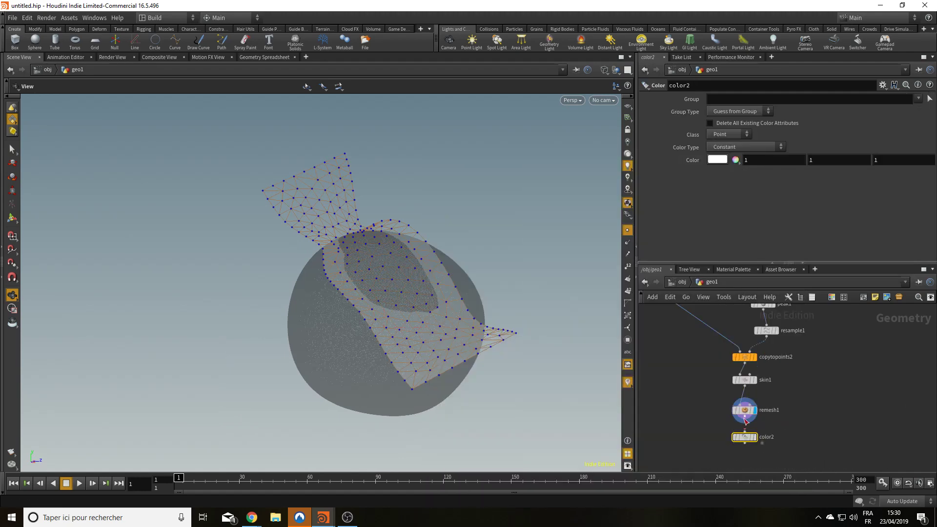
click(757, 438)
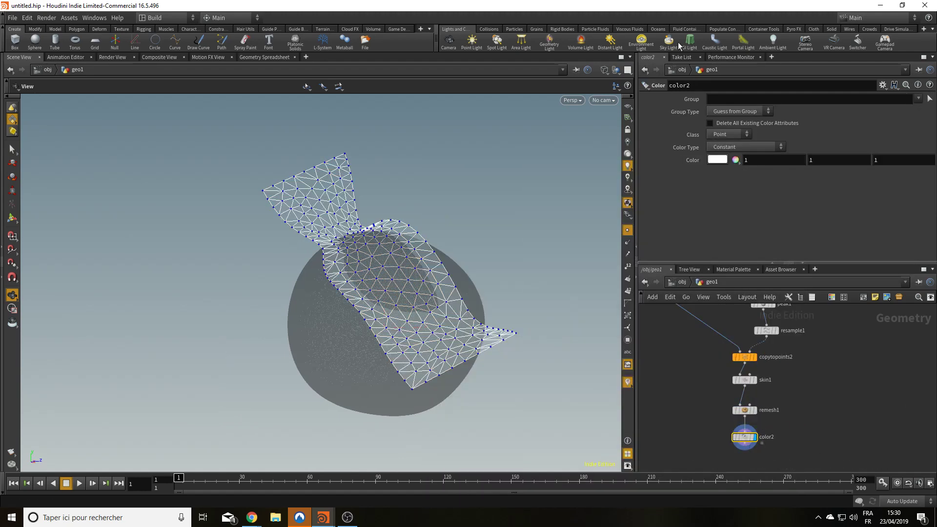
Step: Set the cutting surface's color to yellow with RGB values 1, 0.925 and 0.078
click(717, 159)
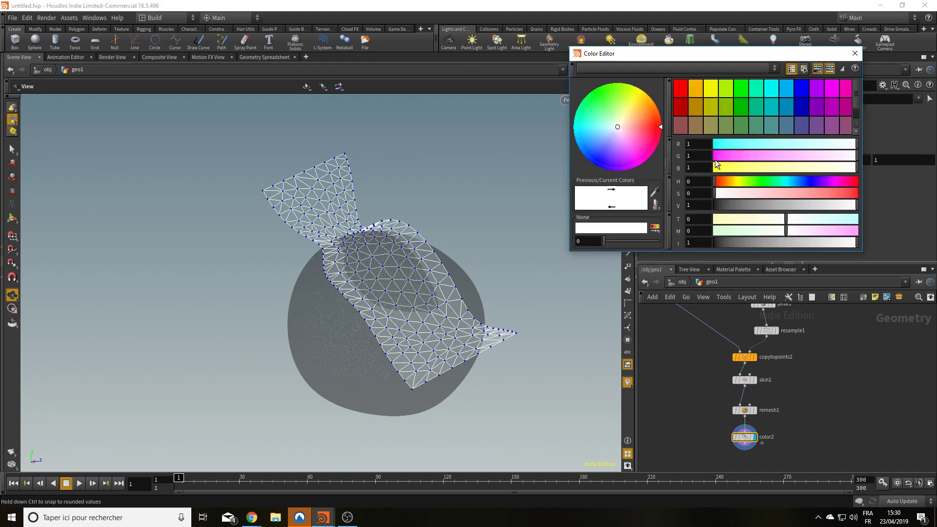
click(726, 170)
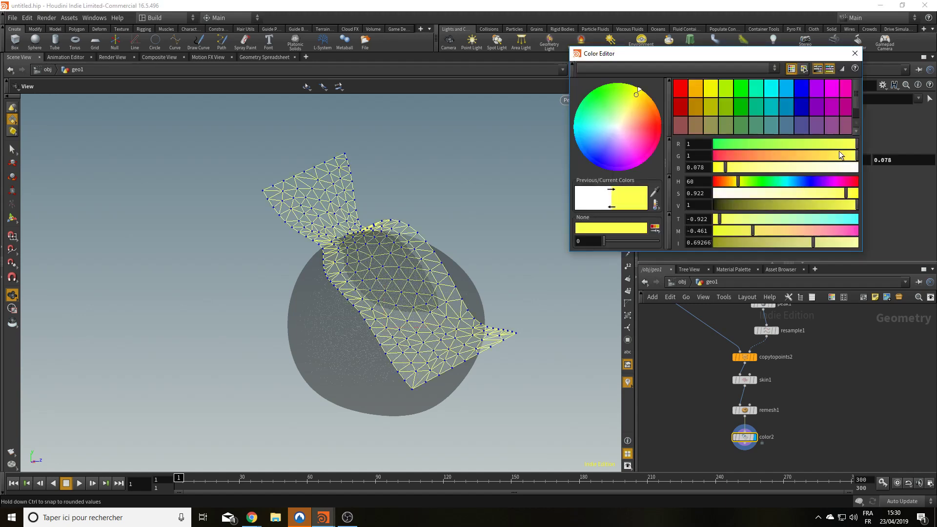
drag(842, 152, 846, 155)
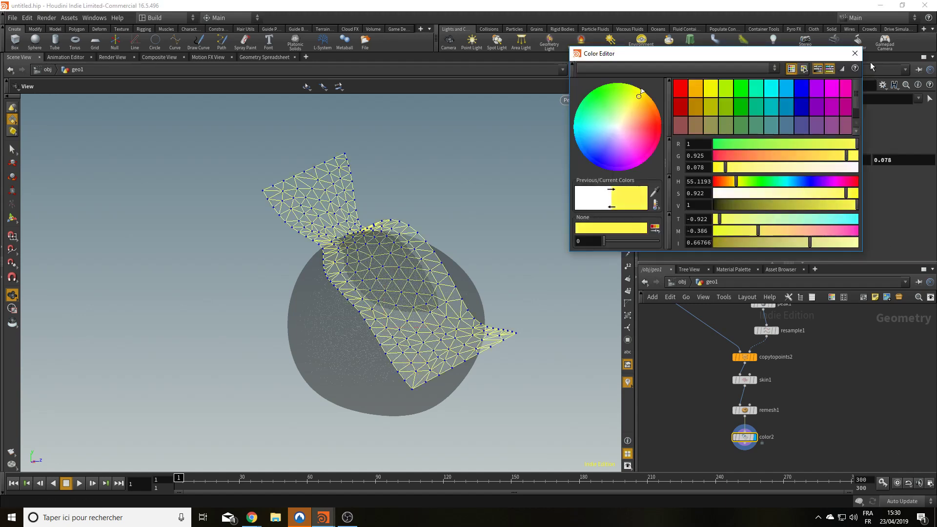
click(855, 53)
middle_drag(761, 446, 760, 409)
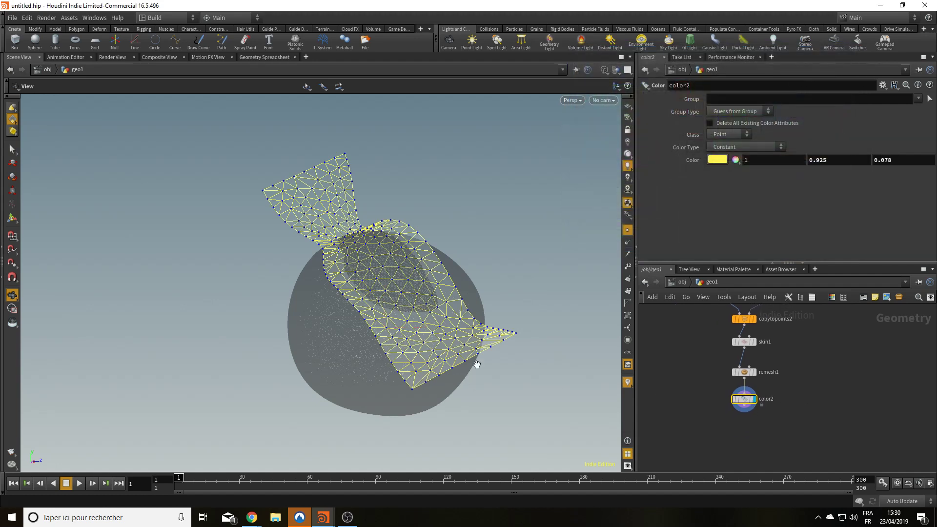
Step: Return the viewport to shaded display and check the cutting surface around the potato from several angles
click(603, 73)
click(619, 162)
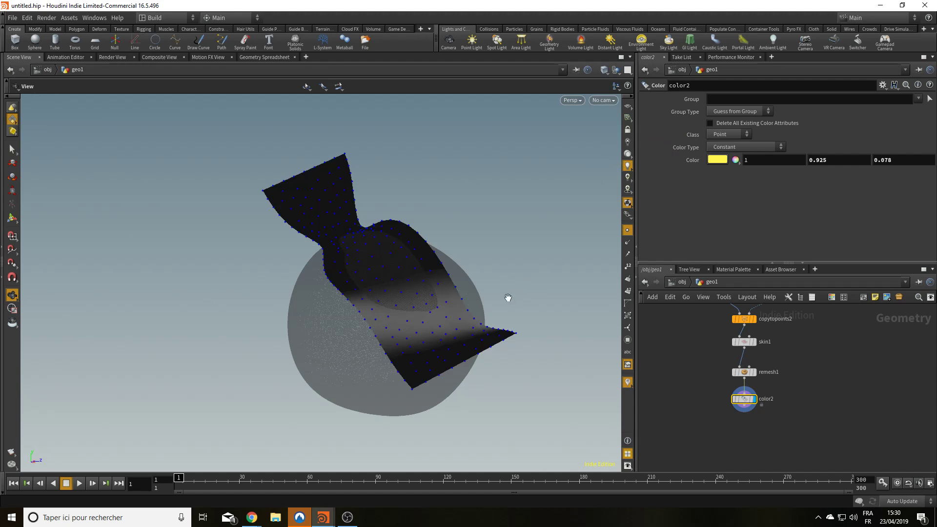
drag(470, 323, 421, 341)
drag(417, 297, 393, 359)
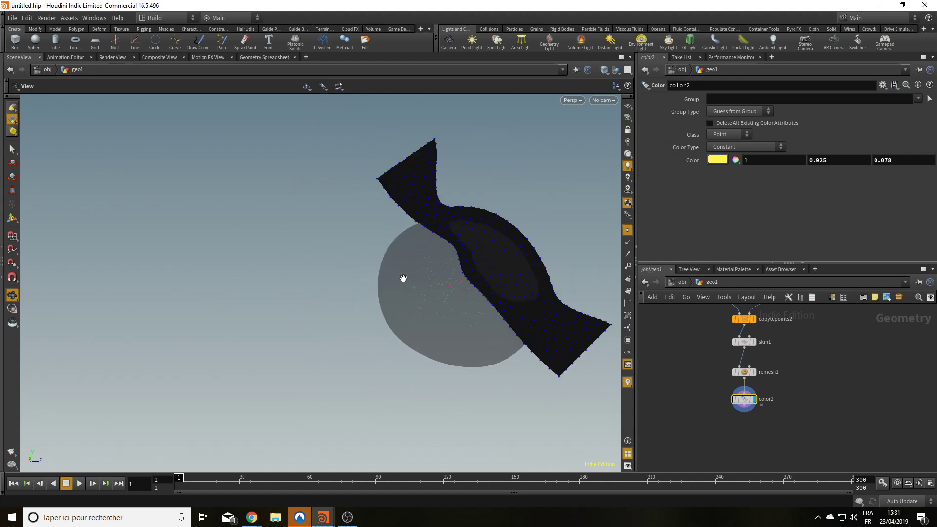
drag(402, 278, 352, 270)
middle_drag(870, 412, 868, 384)
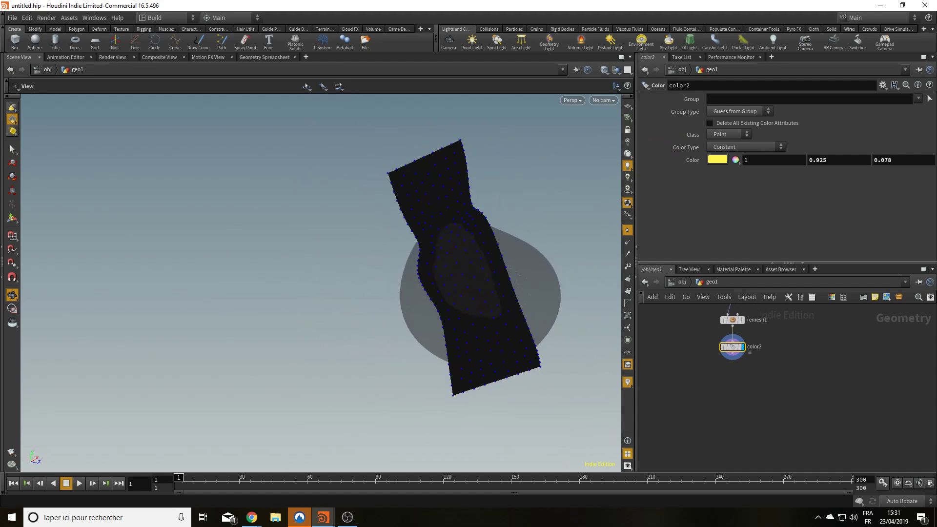
drag(457, 215, 690, 359)
Step: Add a Boolean node below color2 and wire color2 into its first input
key(Tab)
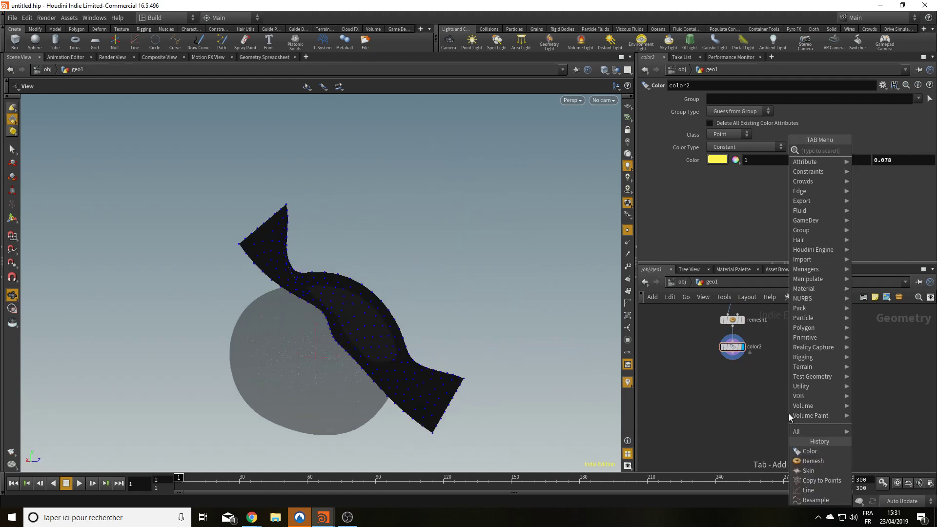
text(boo)
key(Return)
click(788, 414)
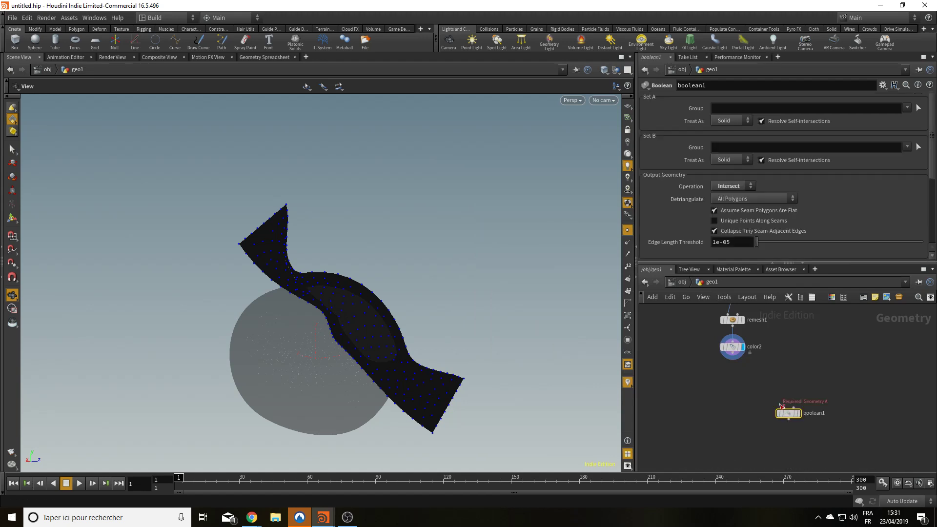
scroll(761, 374, up, 3)
drag(702, 322, 776, 406)
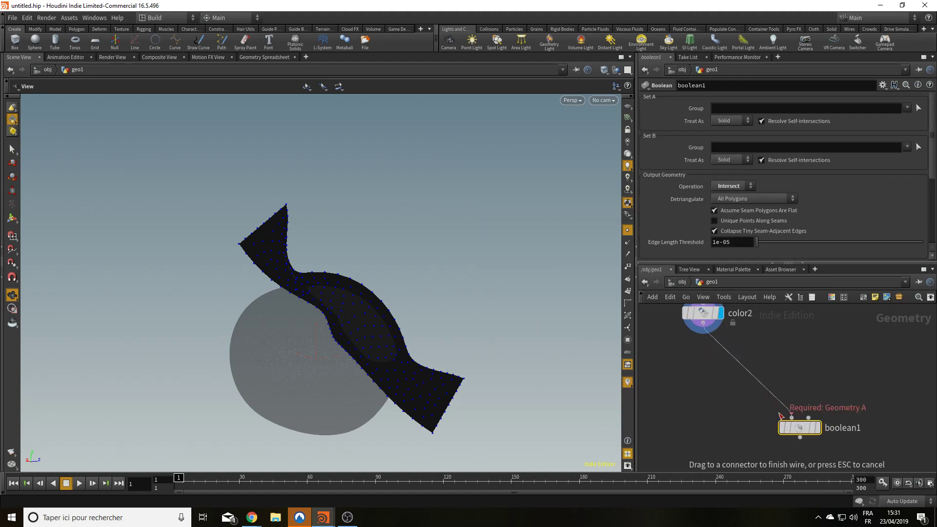
click(792, 415)
scroll(814, 378, down, 3)
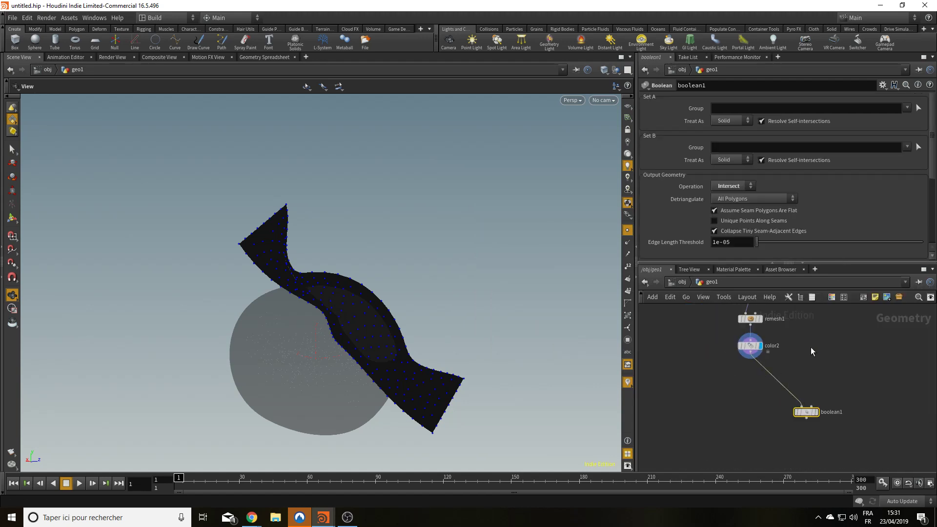
Step: Wire the OUT_potato branch from its routing dot into boolean1's second input
middle_drag(819, 344, 732, 456)
scroll(737, 420, down, 5)
click(755, 368)
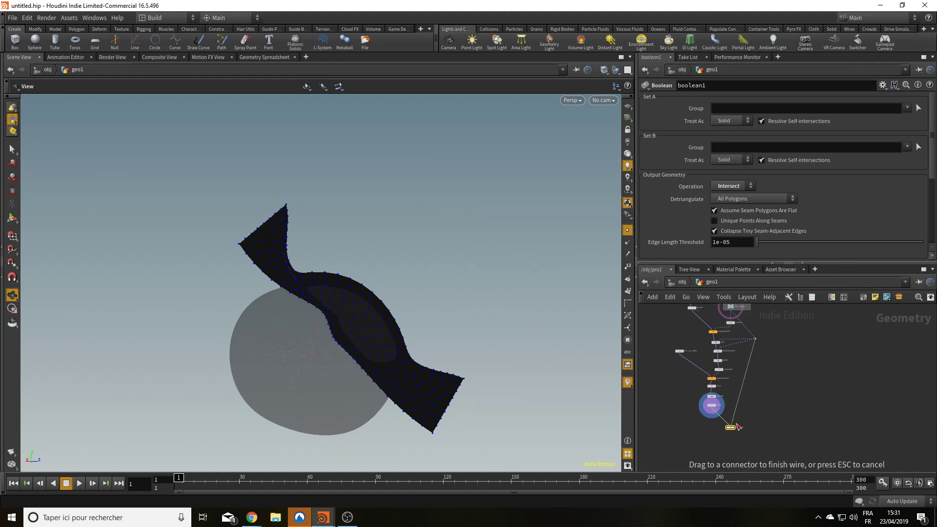
click(737, 424)
click(922, 416)
scroll(743, 428, up, 3)
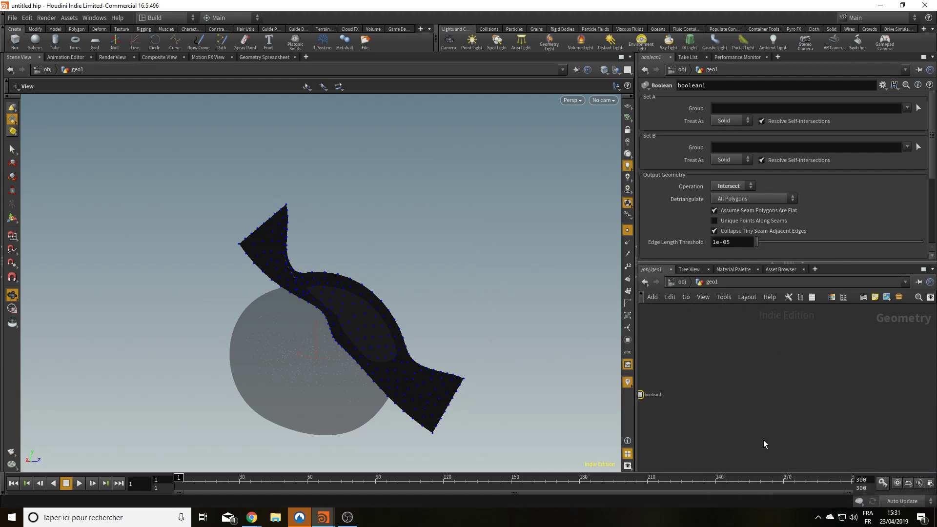
scroll(746, 414, up, 3)
click(738, 424)
middle_drag(804, 335, 875, 218)
click(797, 383)
Step: Move boolean1 closer beneath color2 and display its result
scroll(815, 418, down, 4)
middle_drag(872, 408, 845, 450)
drag(806, 406, 784, 387)
click(788, 387)
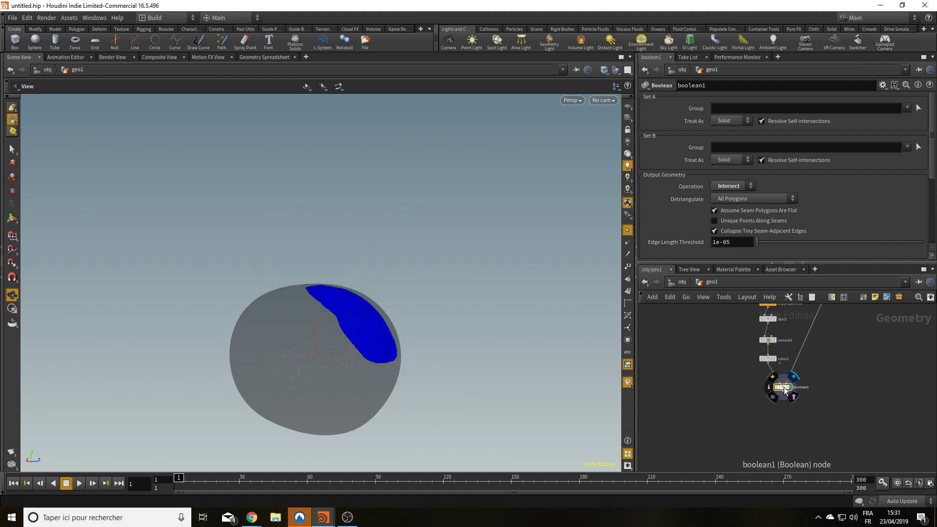
Step: Treat the Boolean's Set A as Surface and set the operation to Shatter with Pieces of B
click(728, 120)
click(722, 141)
click(736, 182)
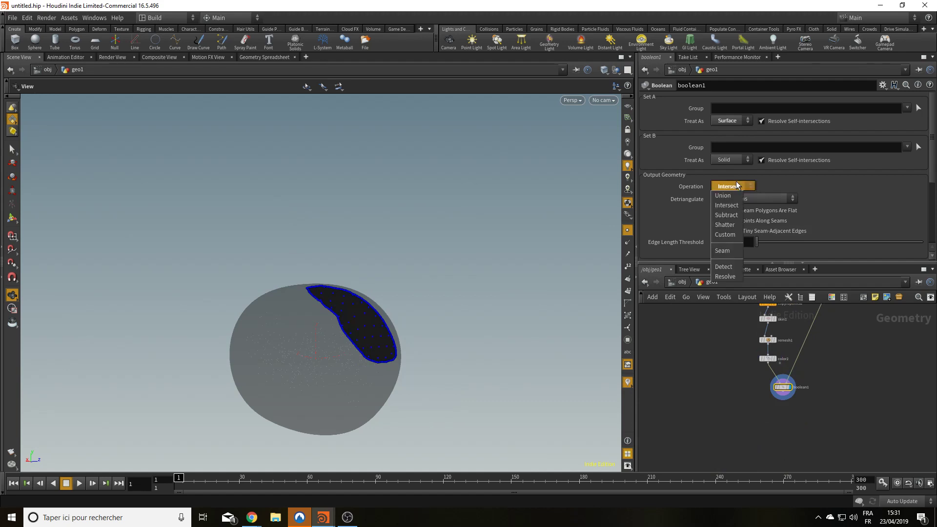
click(725, 225)
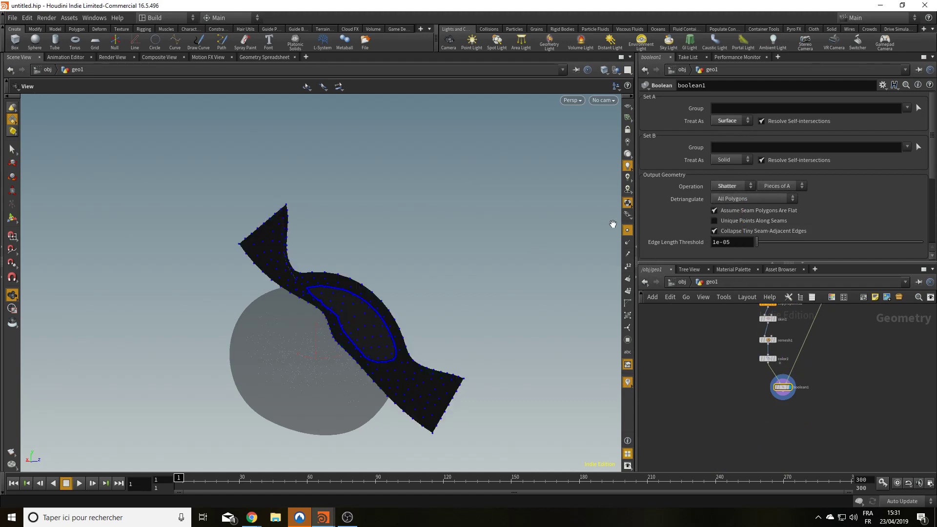
click(770, 186)
click(776, 206)
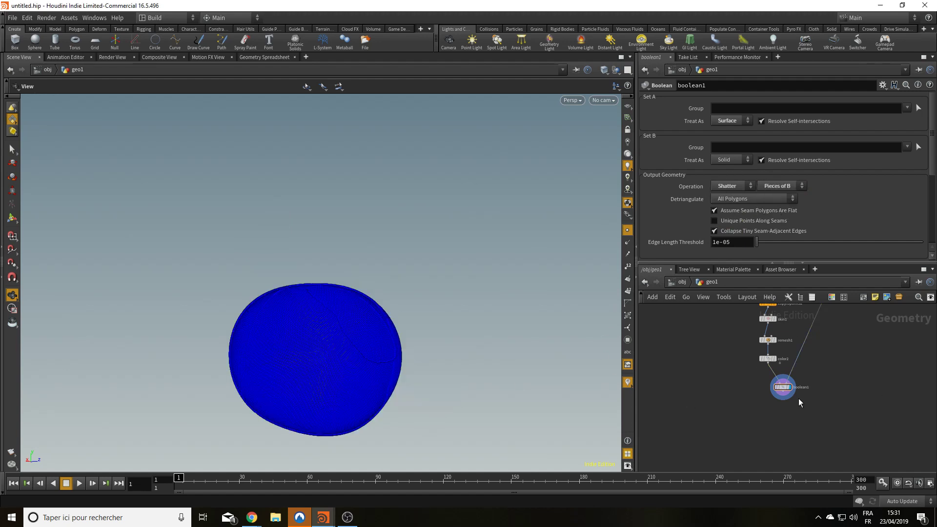
Step: Hide the point markers in the viewport and turn off the template display of OUT_potato
drag(518, 328, 458, 313)
scroll(458, 313, up, 3)
middle_drag(786, 367, 834, 409)
click(746, 357)
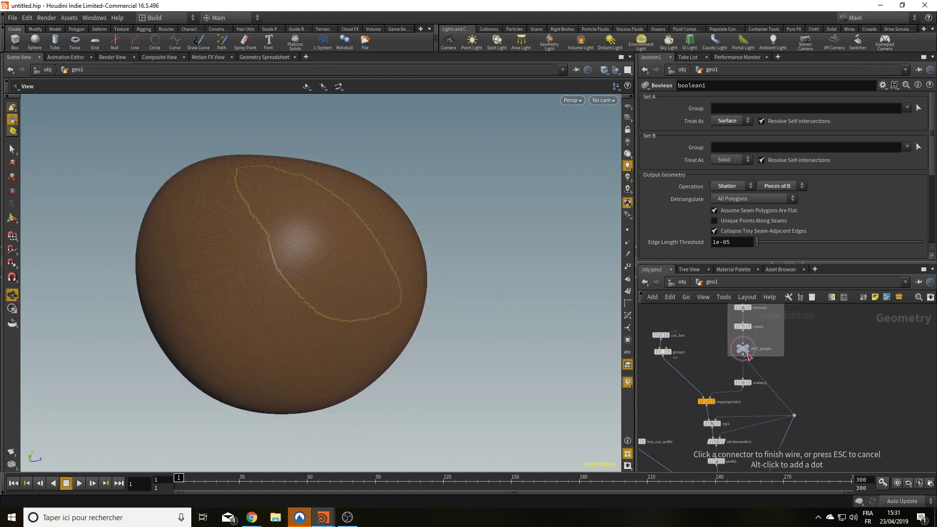
key(Escape)
click(751, 358)
middle_drag(794, 459, 808, 330)
middle_drag(807, 386, 812, 318)
Step: Add an Exploded View node below boolean1, wire it from boolean1, and display the separated pieces
key(Tab)
text(ex)
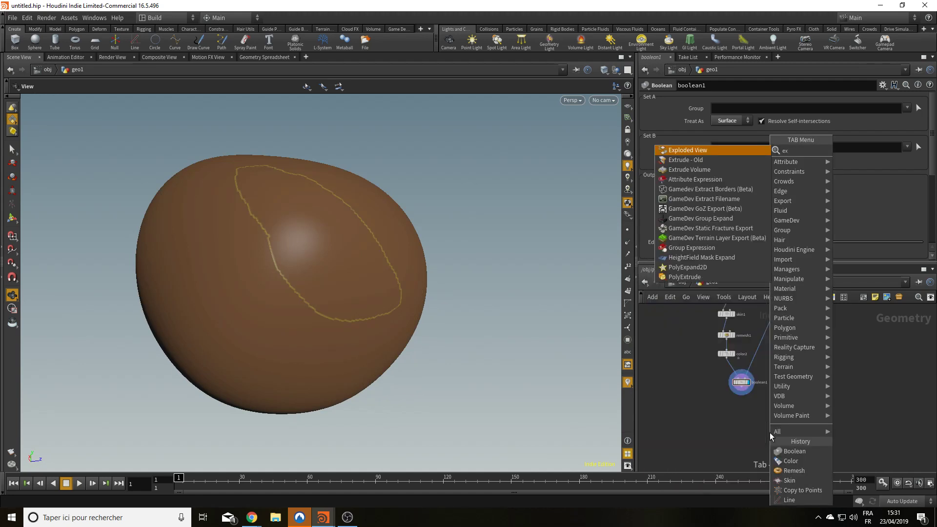
key(Return)
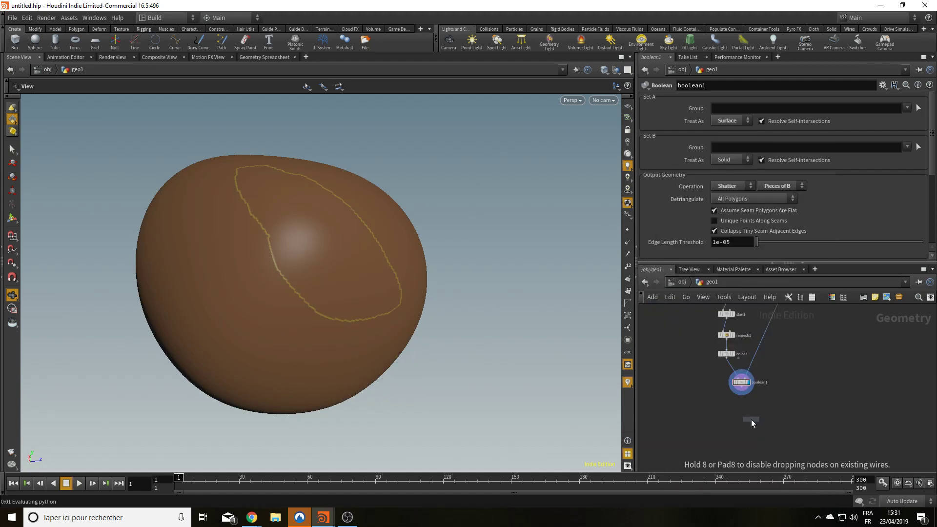
click(749, 413)
click(751, 415)
drag(752, 413, 751, 415)
click(757, 419)
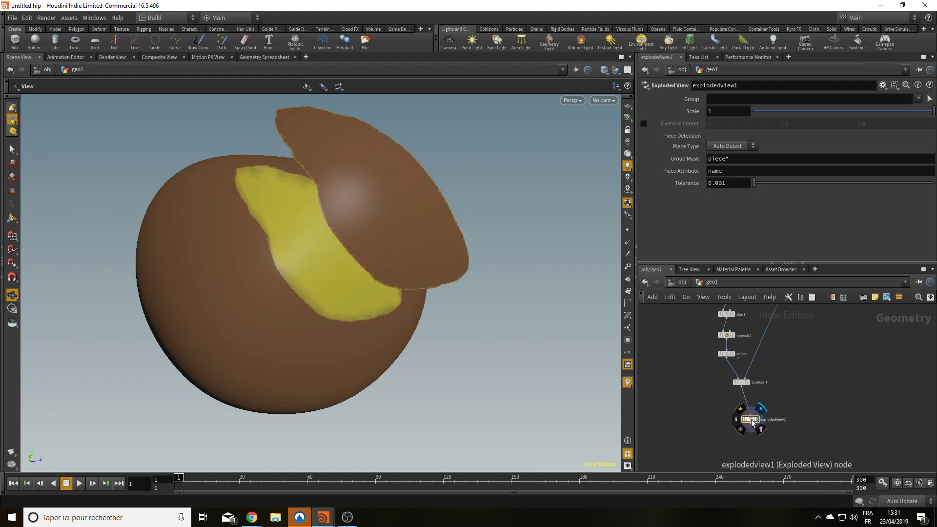
Step: Examine the separated slice and the yellow cut face of the potato from several angles
drag(295, 278, 265, 260)
middle_drag(786, 371, 788, 427)
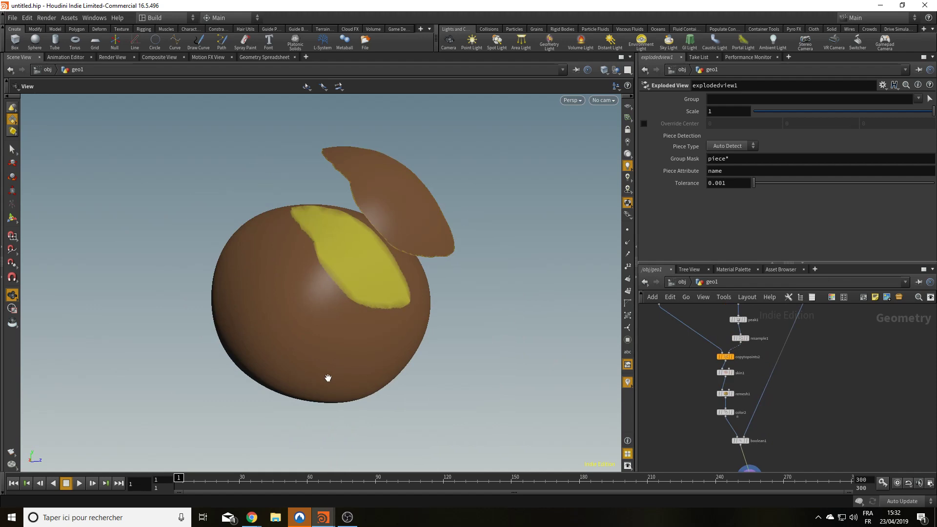
drag(281, 301, 932, 290)
drag(761, 293, 443, 326)
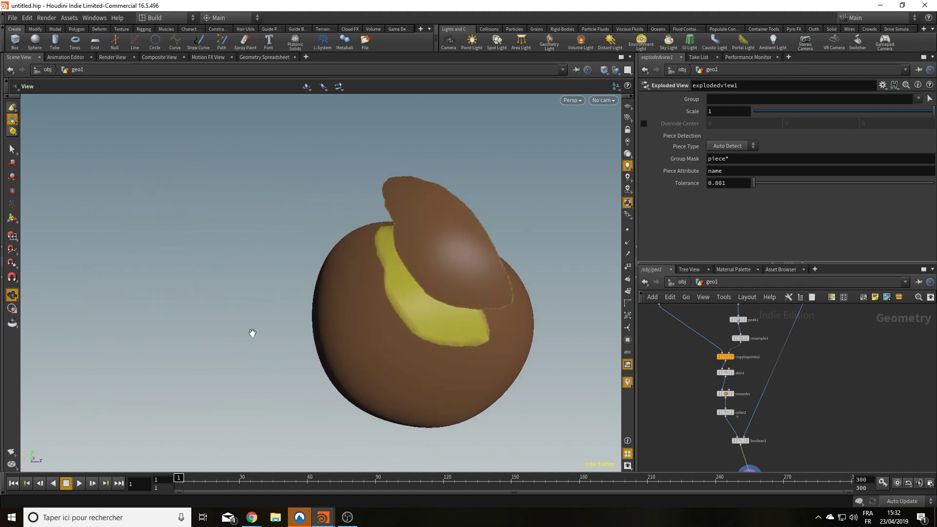
Step: Try a Force Total Count of 2 on scatter1, inspect the exploded pieces, and return the count to 1
middle_drag(741, 353, 748, 468)
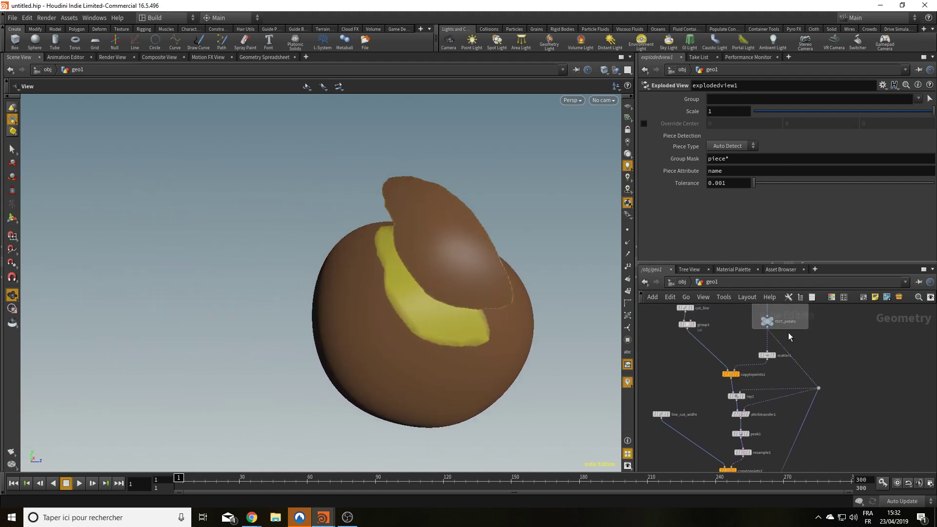
click(767, 355)
scroll(819, 342, down, 5)
scroll(829, 332, up, 4)
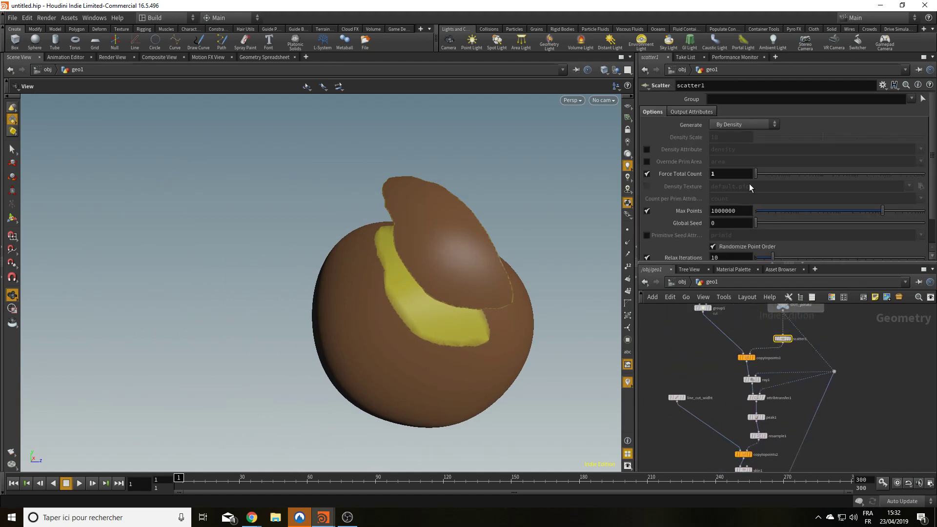
scroll(773, 419, up, 2)
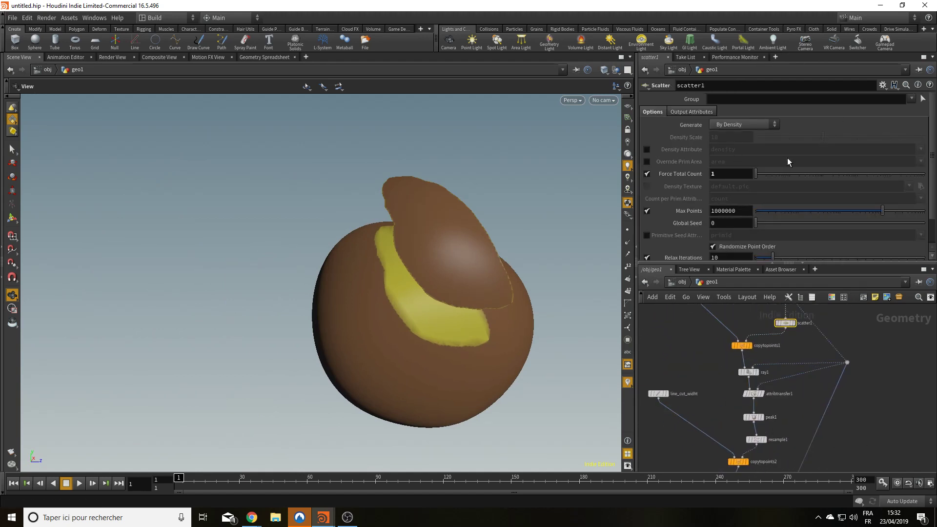
drag(769, 177, 768, 178)
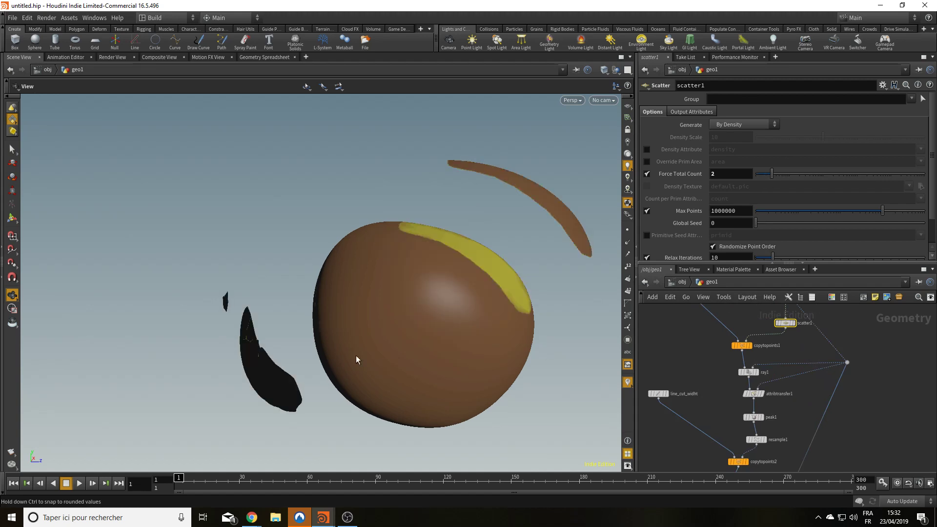
drag(318, 356, 523, 371)
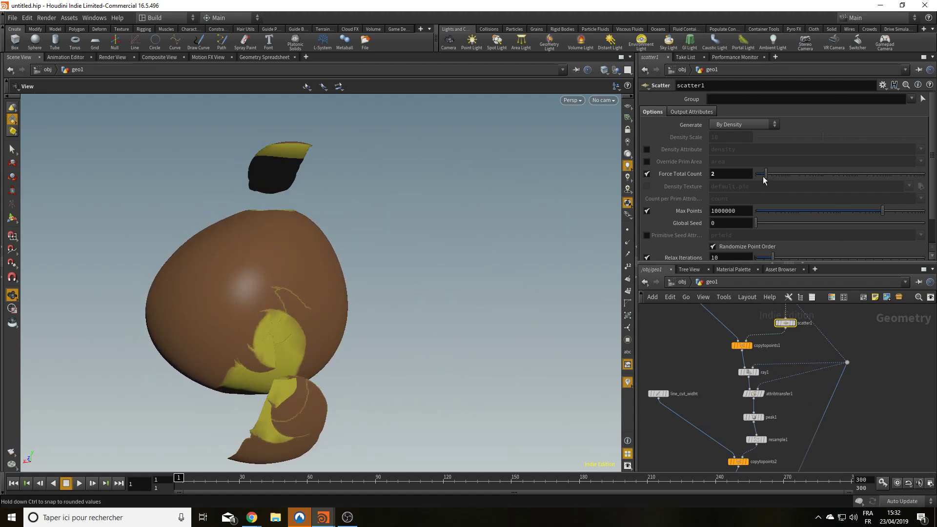
middle_drag(724, 423, 767, 439)
middle_drag(707, 364, 701, 312)
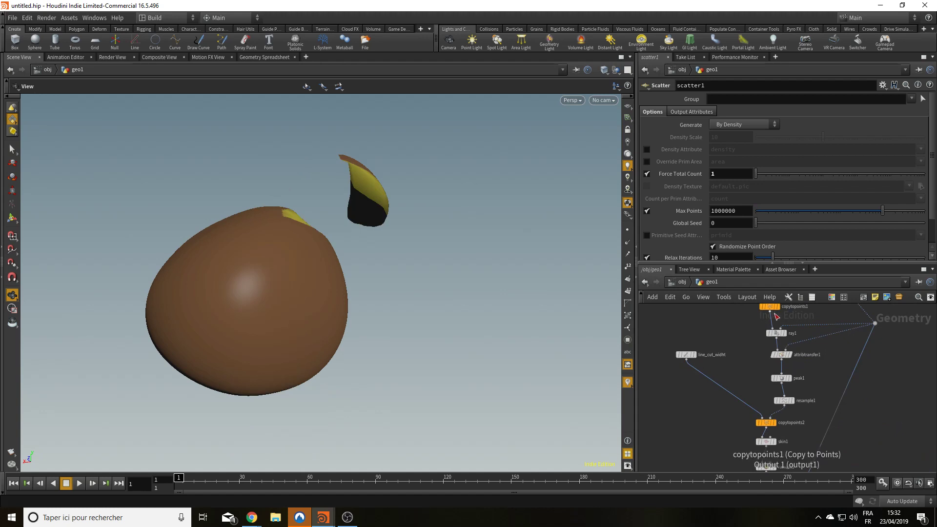
Step: Examine the cutting-surface node chain from scatter1 through copytopoints2 down to boolean1
middle_drag(764, 346, 738, 402)
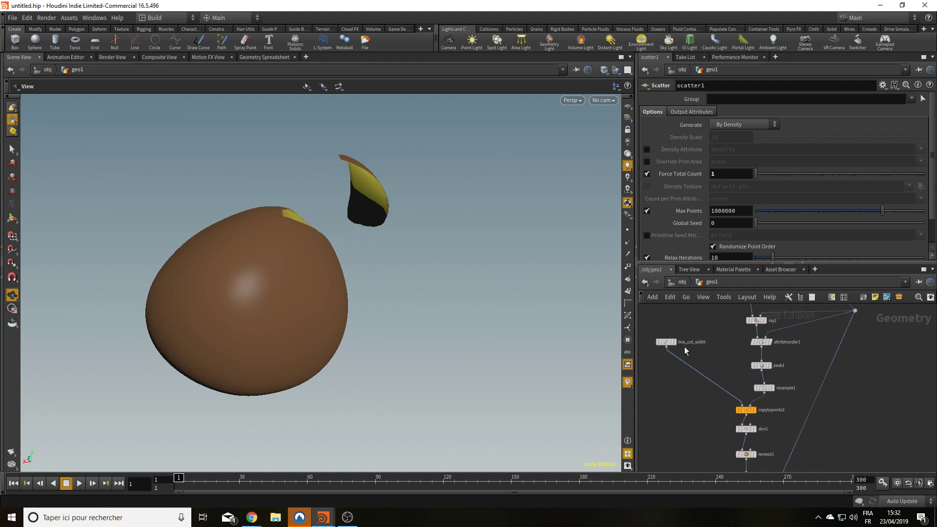
scroll(786, 380, down, 3)
middle_drag(837, 396, 824, 423)
scroll(815, 427, up, 4)
middle_drag(737, 391, 803, 416)
scroll(790, 385, down, 2)
middle_drag(850, 356, 841, 416)
middle_drag(697, 374, 712, 348)
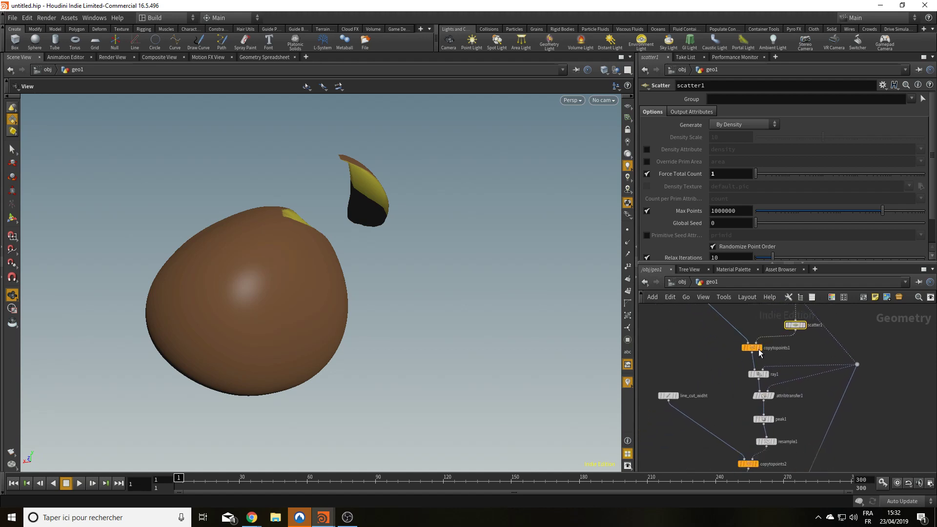
middle_drag(730, 408, 745, 363)
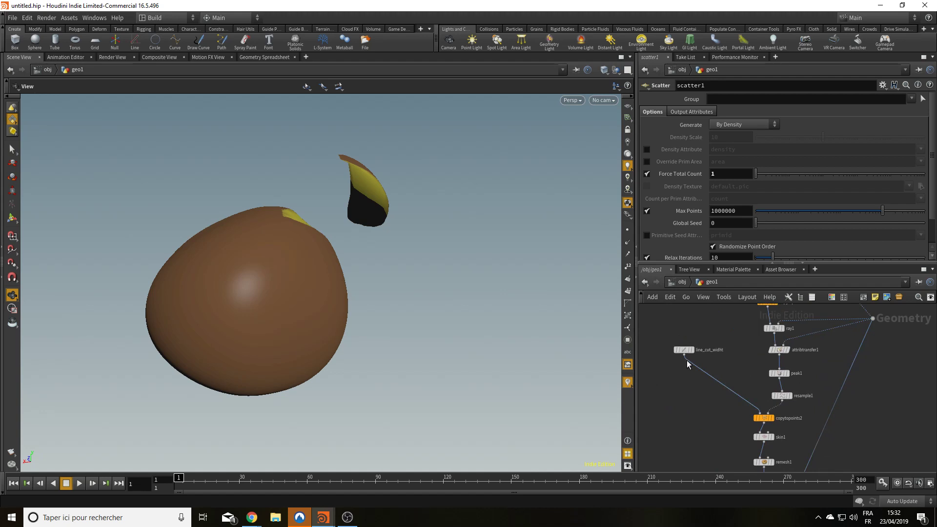
middle_drag(746, 425, 736, 348)
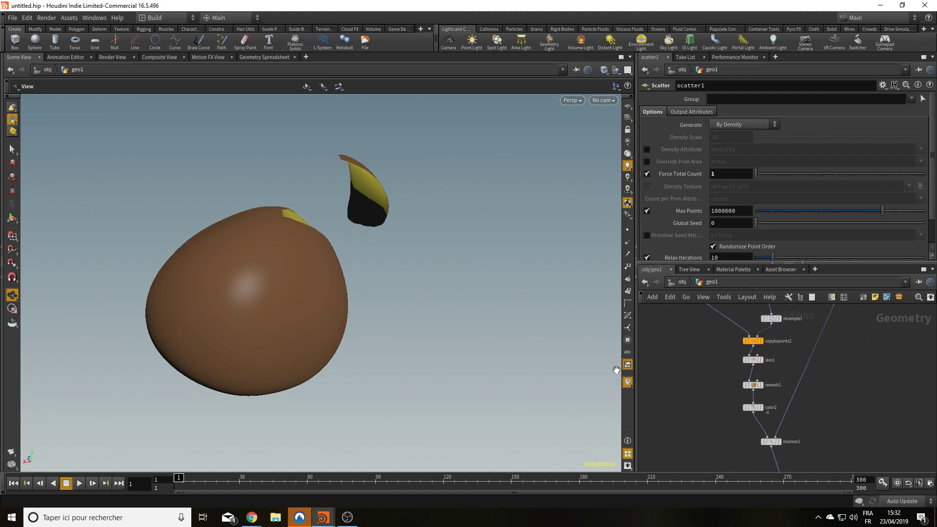
Step: Move boolean1 farther away from color2 and display the color2 output
mouse_move(775, 445)
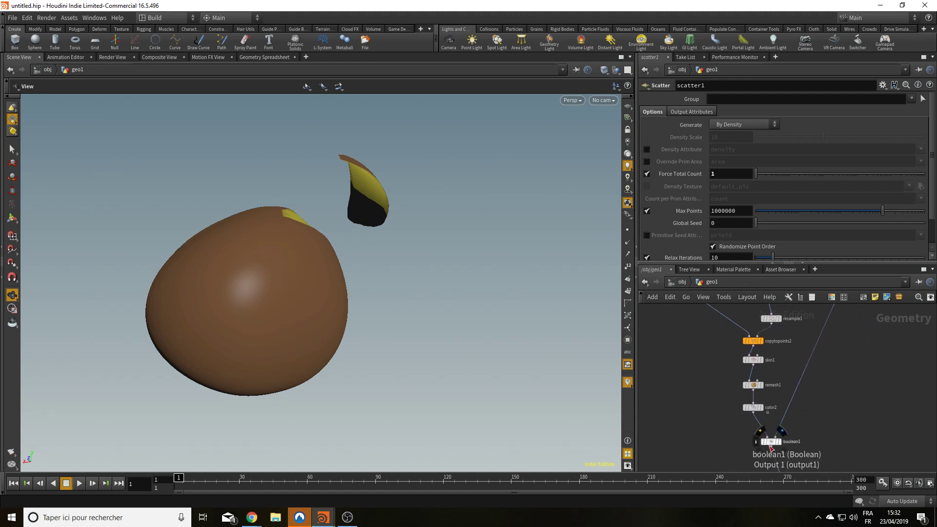
drag(774, 445, 817, 462)
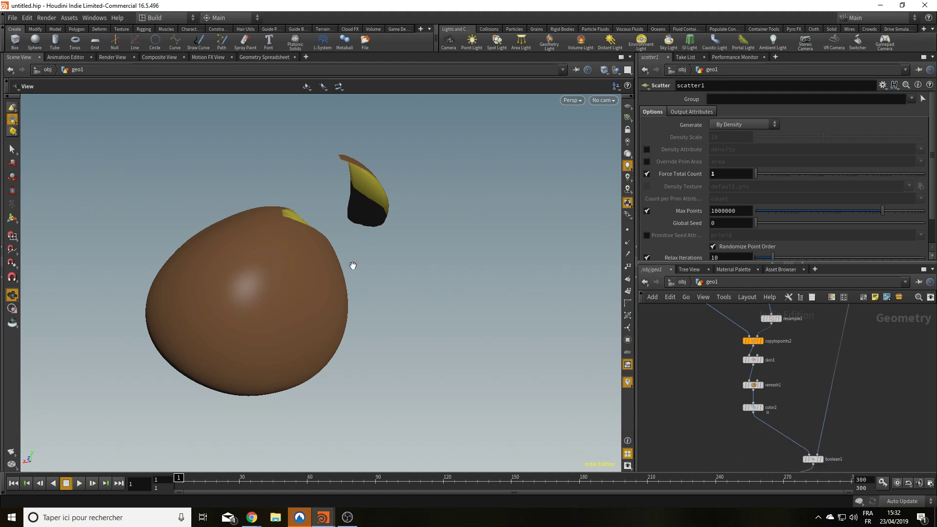
click(761, 407)
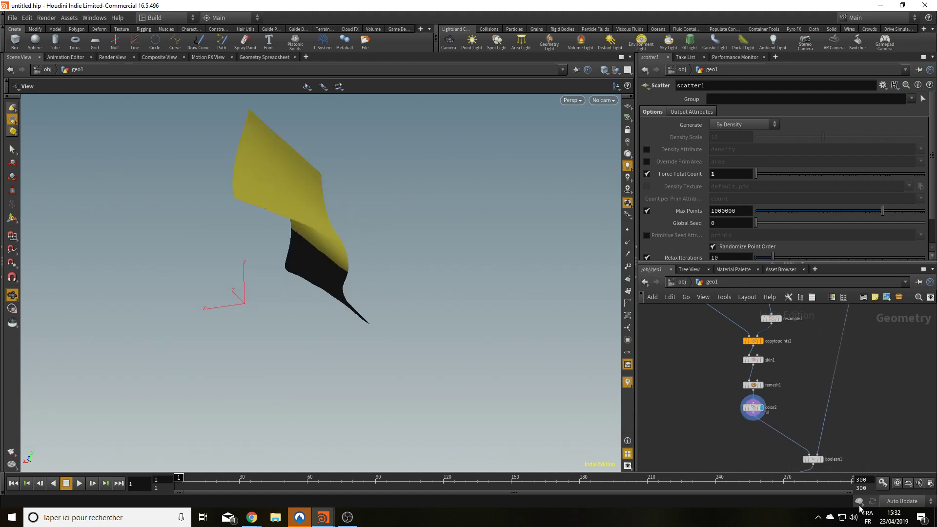
Step: Add a For-Each Point loop in the free space beside the cutting-surface node chain
scroll(810, 435, down, 3)
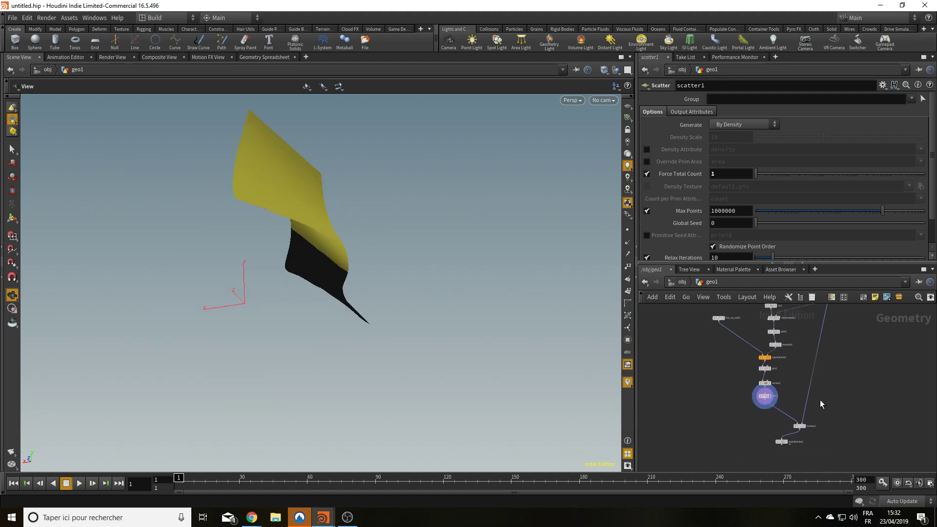
scroll(819, 405, up, 2)
key(Tab)
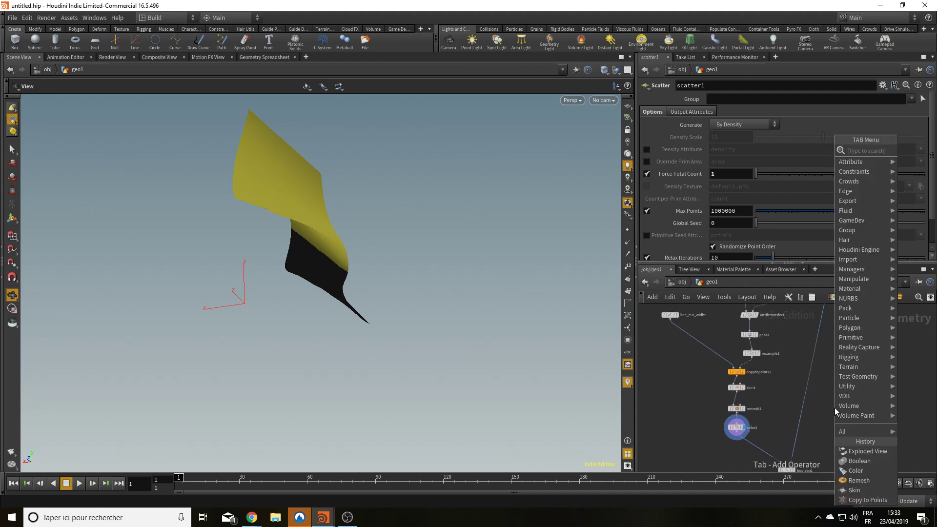
text(for)
key(Down)
key(Down)
key(Down)
key(Down)
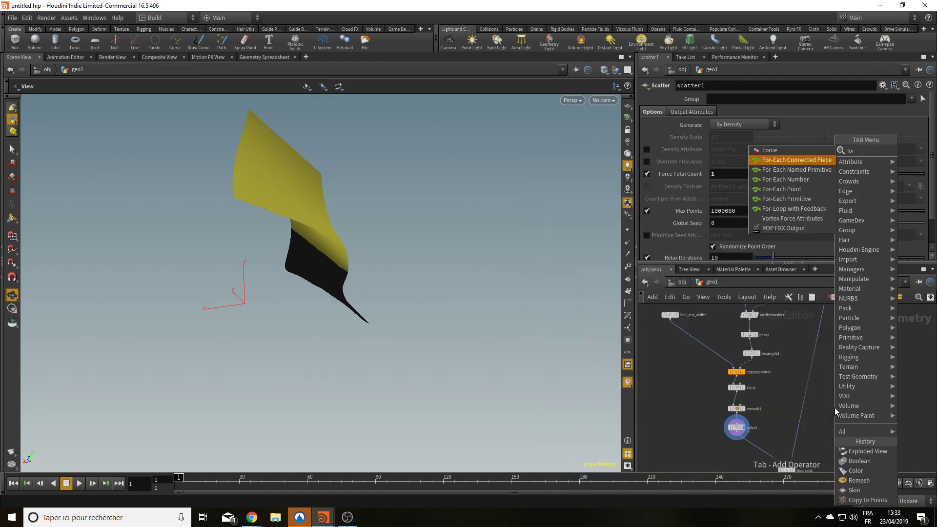
key(Return)
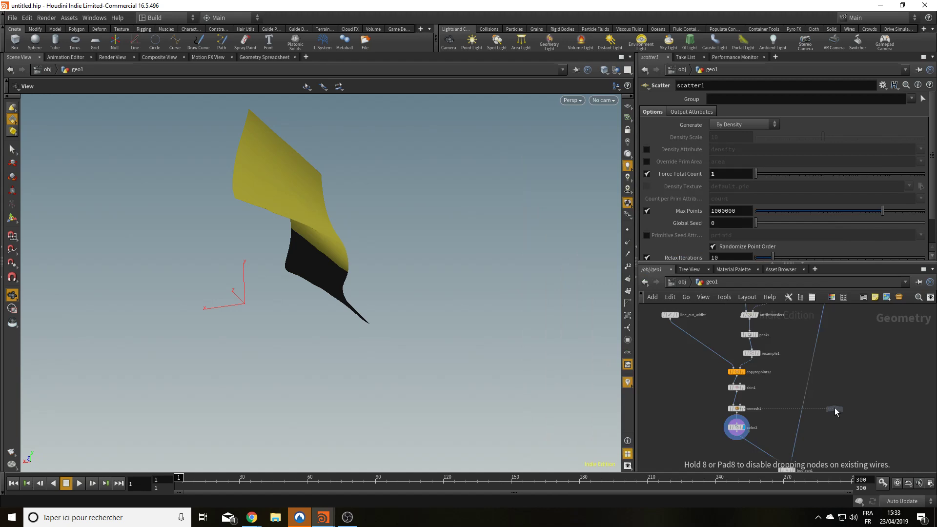
click(880, 328)
middle_drag(834, 354, 809, 408)
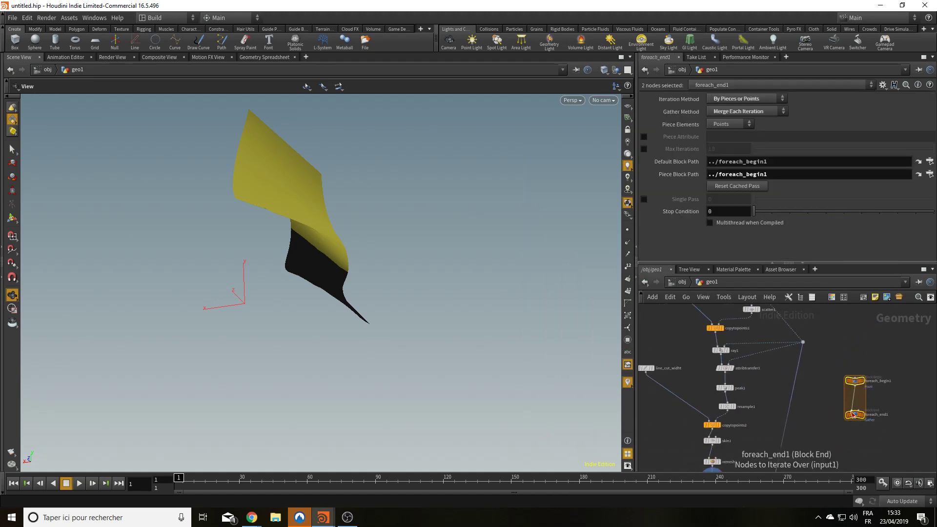
drag(854, 416, 844, 434)
Step: Wire the output of scatter1 into foreach_begin1
click(880, 393)
scroll(820, 326, up, 2)
middle_drag(826, 337, 840, 363)
scroll(854, 385, down, 4)
scroll(840, 363, up, 2)
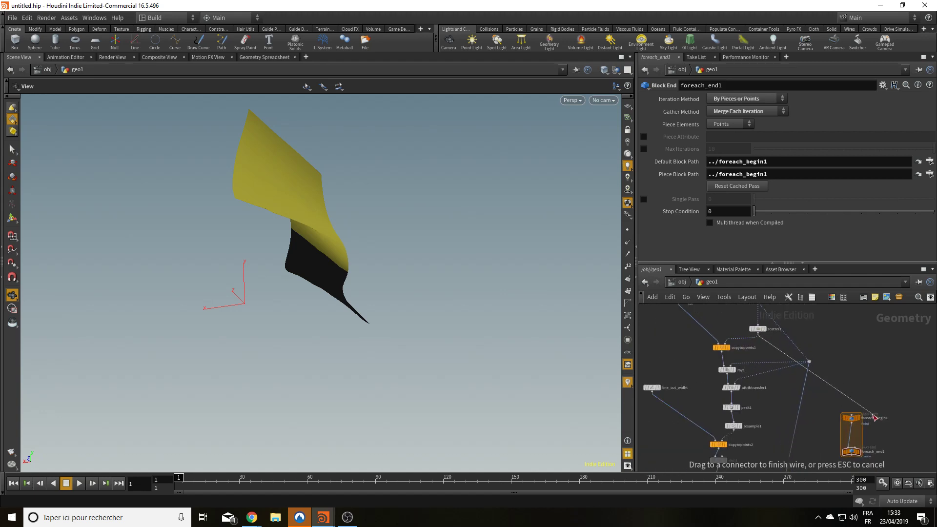
middle_drag(819, 408, 826, 390)
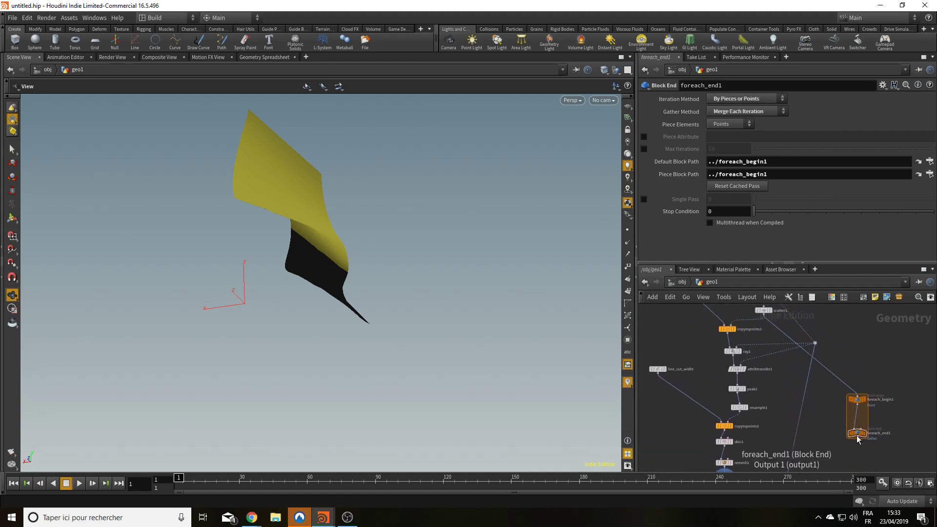
Step: Space the two loop nodes apart and wire foreach_begin1 into the second input of copytopoints1
drag(857, 434, 859, 469)
scroll(870, 378, down, 3)
drag(864, 391, 864, 347)
scroll(865, 347, up, 4)
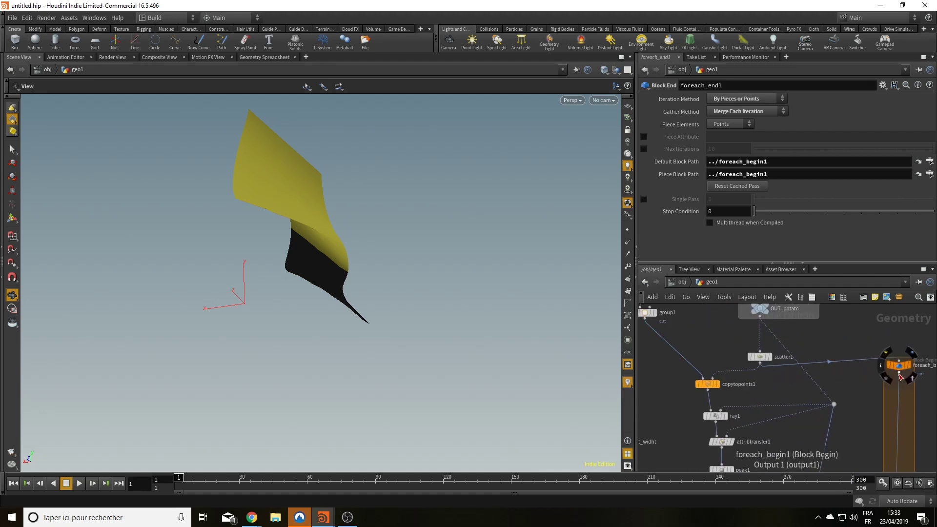
drag(899, 374, 839, 400)
drag(735, 383, 728, 384)
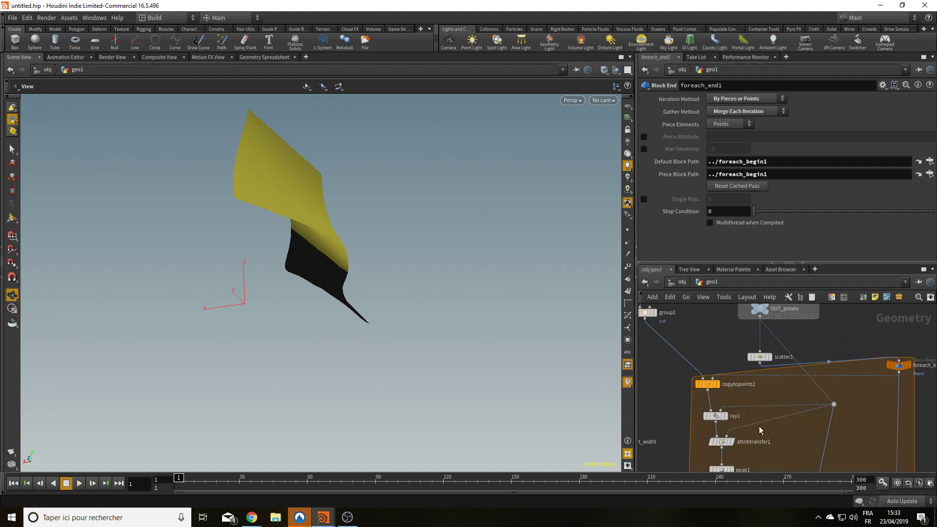
Step: Insert foreach_end1 between color2 and boolean1, feeding it from color2 and wiring it into boolean1's first input
middle_drag(673, 439, 683, 307)
middle_drag(657, 417, 659, 312)
middle_drag(670, 384, 663, 409)
middle_drag(854, 443, 853, 397)
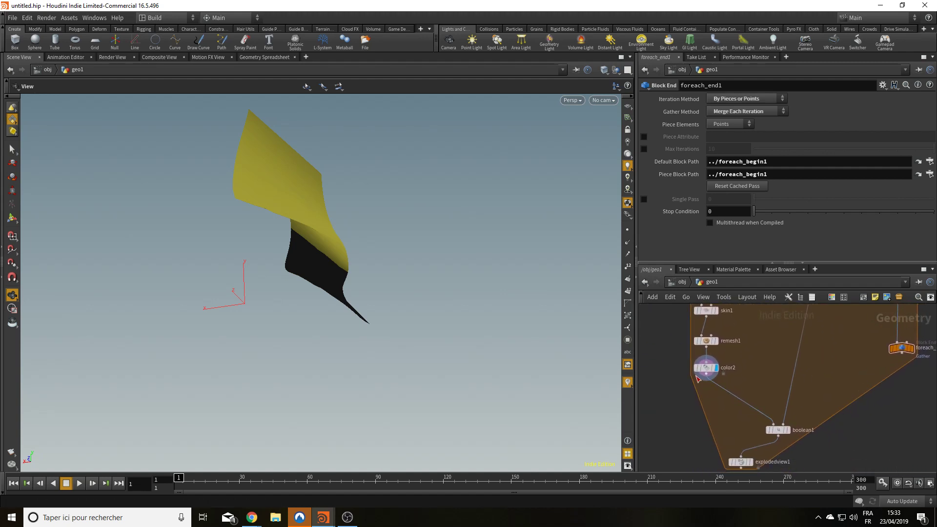
drag(706, 375, 767, 401)
middle_drag(821, 420, 827, 367)
drag(784, 376, 723, 424)
drag(768, 353, 716, 346)
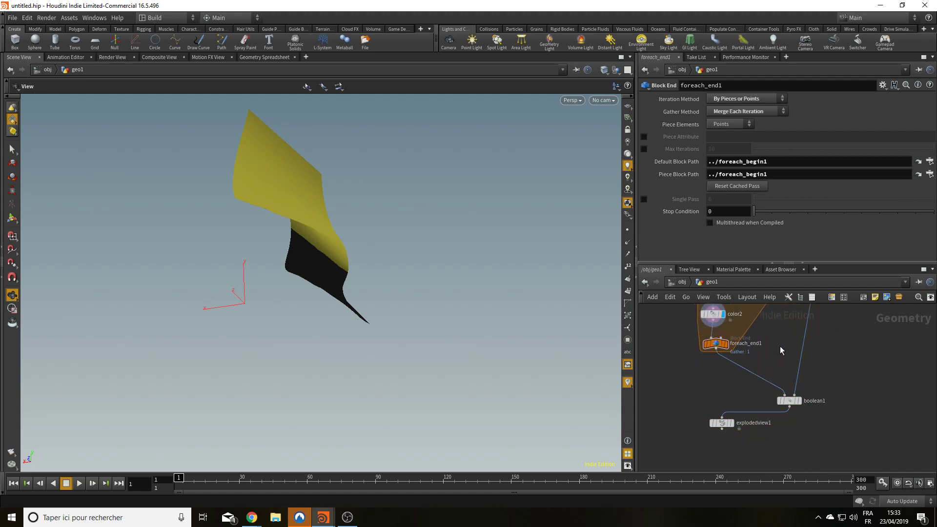
Step: Display foreach_end1 and set scatter1's Force Total Count to 10
middle_drag(780, 344, 783, 406)
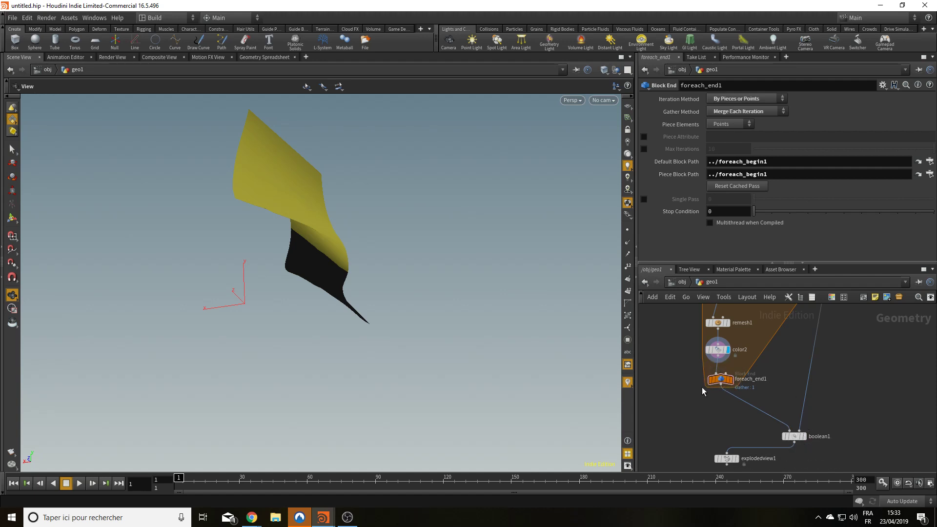
click(731, 379)
middle_drag(804, 332, 804, 369)
scroll(803, 369, down, 3)
middle_drag(804, 316, 785, 434)
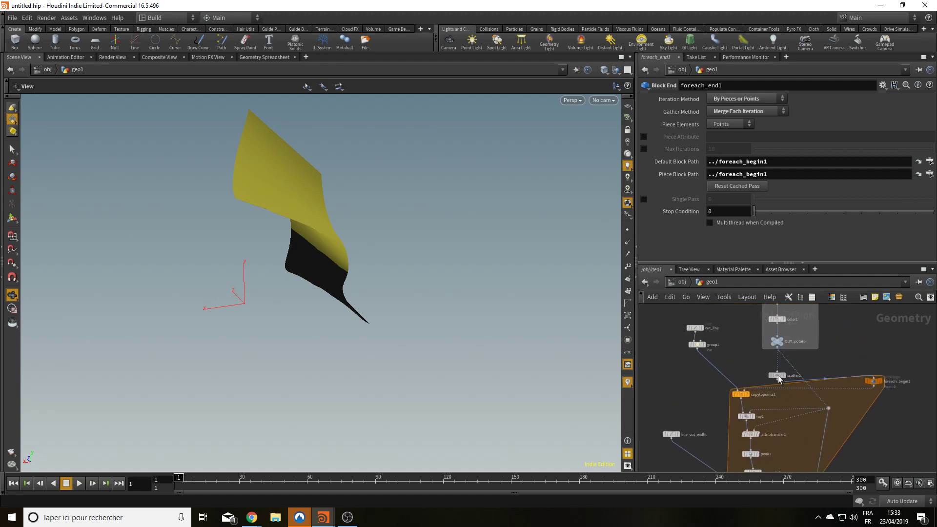
drag(778, 375, 775, 370)
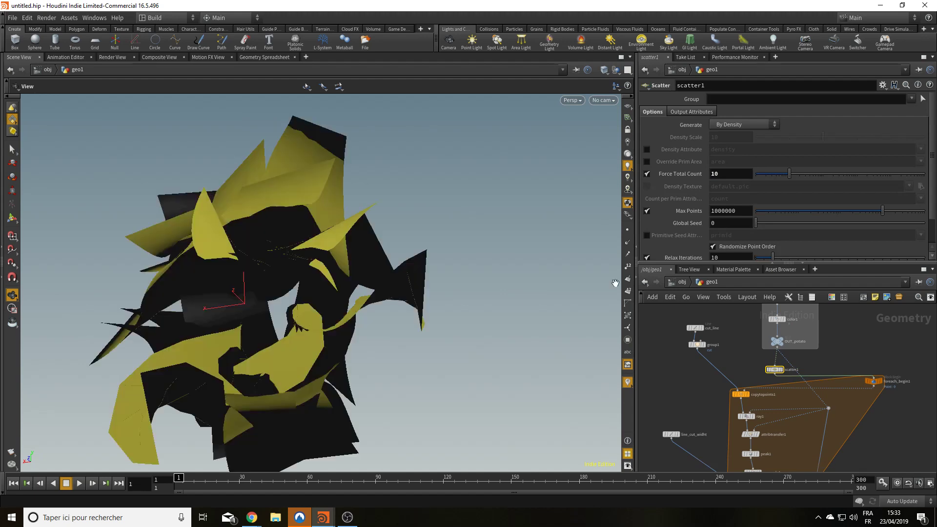
Step: Switch the viewport to headlight-only lighting and view the yellow cutting surfaces from another angle
drag(368, 284, 494, 276)
right_drag(495, 277, 483, 313)
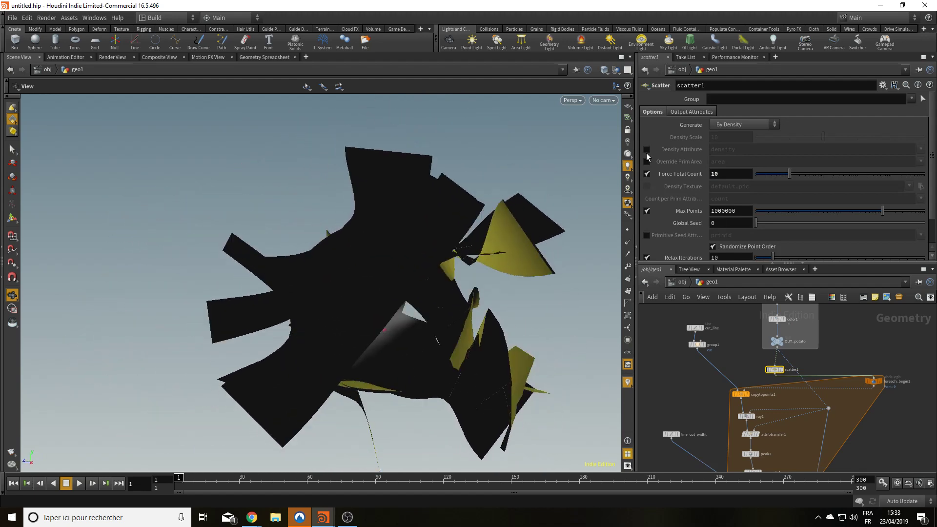
right_click(629, 170)
click(628, 158)
click(604, 71)
click(634, 132)
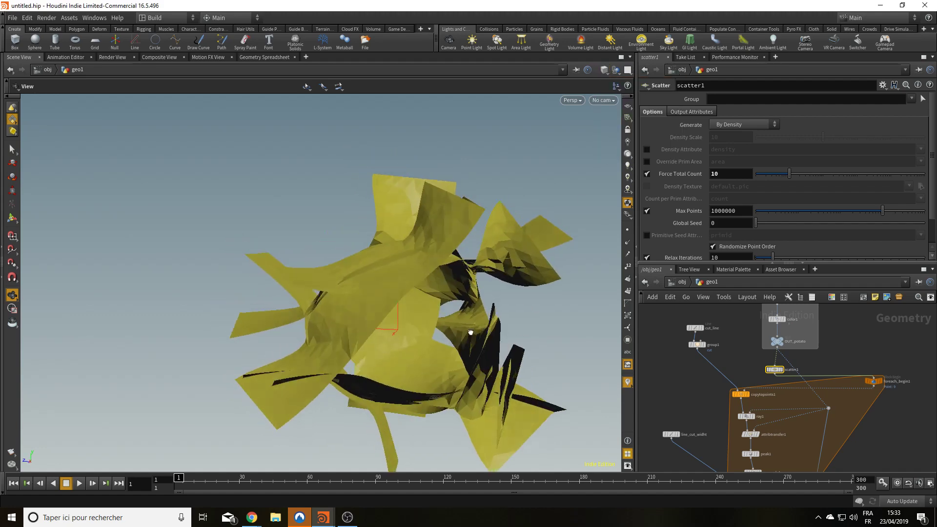
drag(461, 333, 420, 335)
scroll(420, 335, down, 1)
Step: Display explodedview1 and raise scatter1's Force Total Count to 20
middle_drag(795, 429, 771, 338)
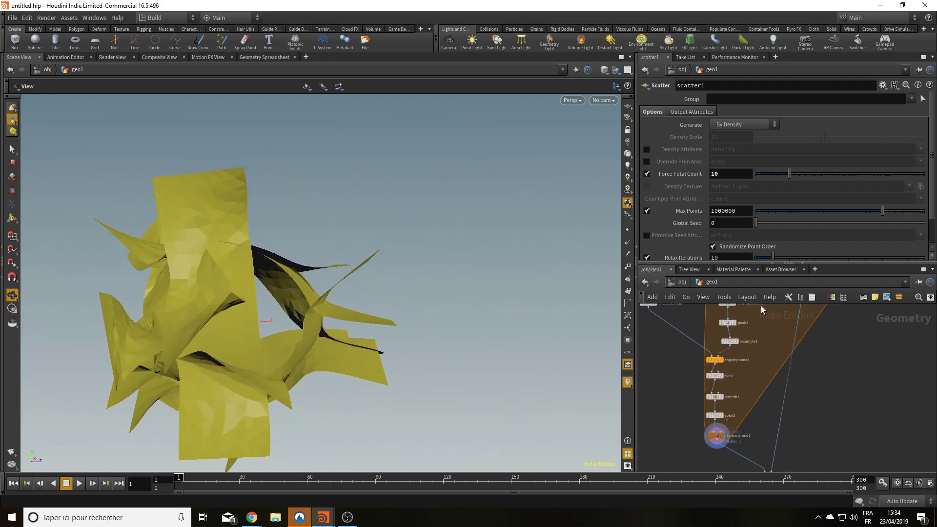
middle_drag(790, 459, 791, 337)
scroll(787, 394, up, 3)
middle_drag(779, 370, 805, 422)
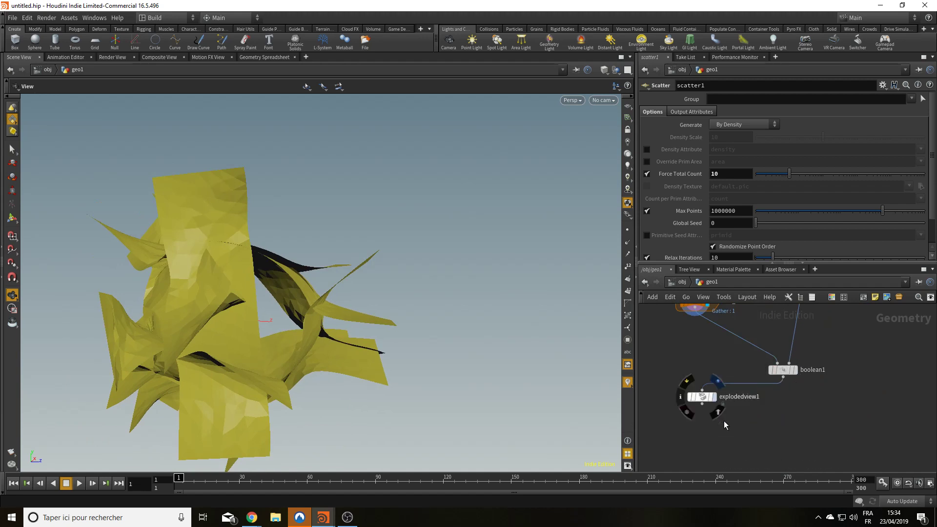
click(714, 396)
drag(278, 356, 151, 339)
middle_drag(150, 338, 219, 315)
right_drag(172, 359, 485, 284)
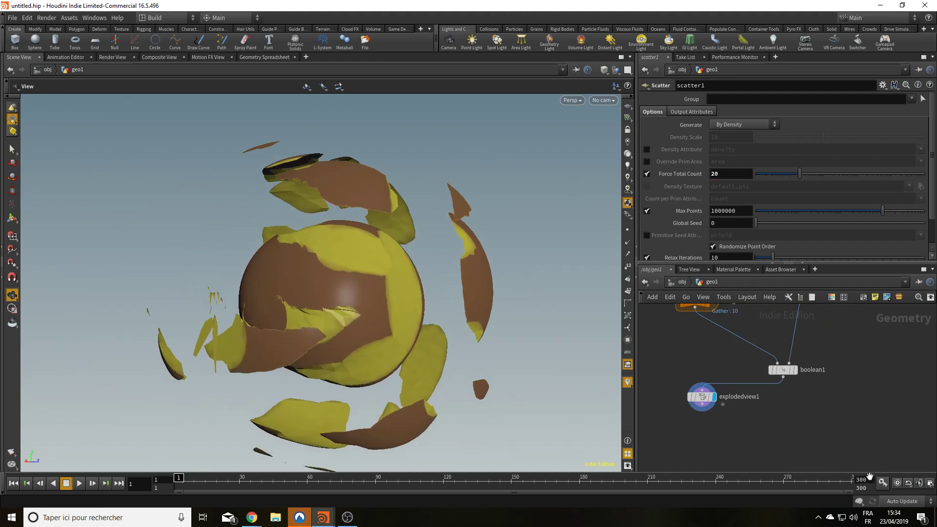
Step: Preview different Exploded View scales, return the scale to 1, and inspect the separated pieces
click(706, 401)
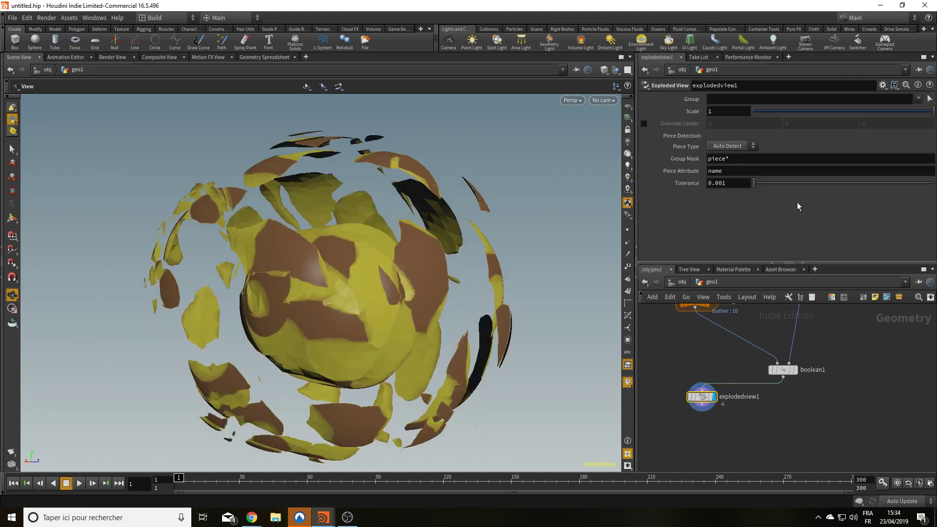
drag(913, 115, 696, 134)
drag(770, 130, 933, 129)
drag(362, 277, 443, 240)
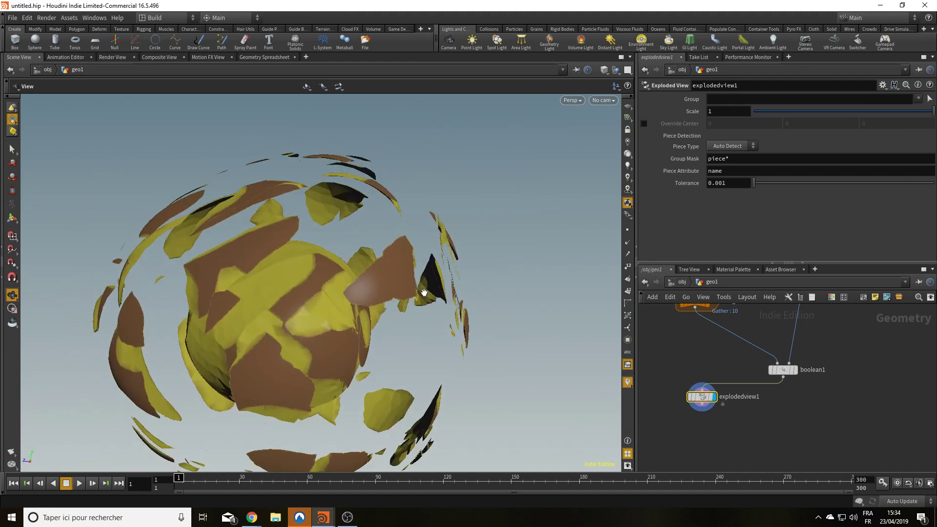
Step: Review the complete node network and the exploded potato pieces
click(345, 520)
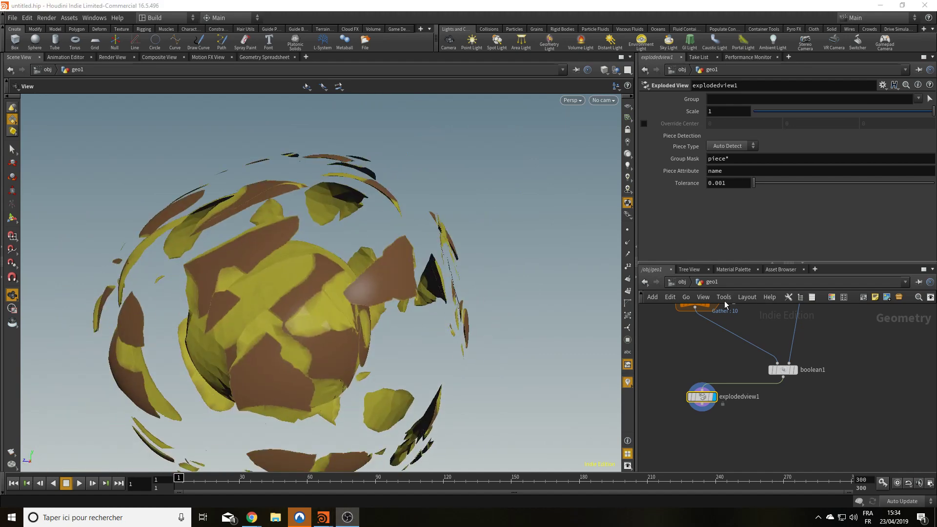
middle_drag(725, 348, 732, 422)
scroll(730, 410, down, 3)
middle_drag(828, 308, 833, 347)
drag(394, 322, 349, 329)
middle_drag(883, 429, 854, 275)
middle_drag(807, 360, 805, 413)
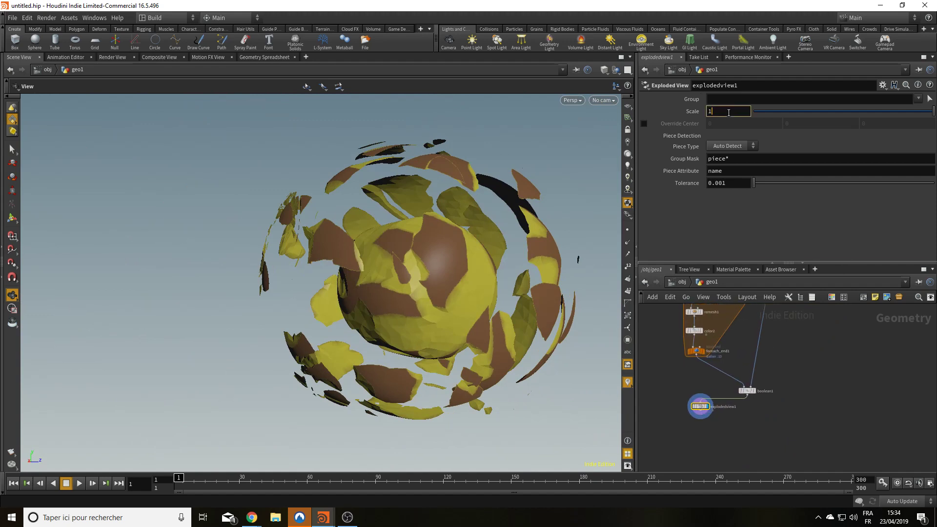
Step: Set the Exploded View scale to 5 and inspect the widely separated potato pieces
click(728, 112)
text(5)
key(Return)
drag(255, 249, 216, 326)
drag(484, 156, 393, 250)
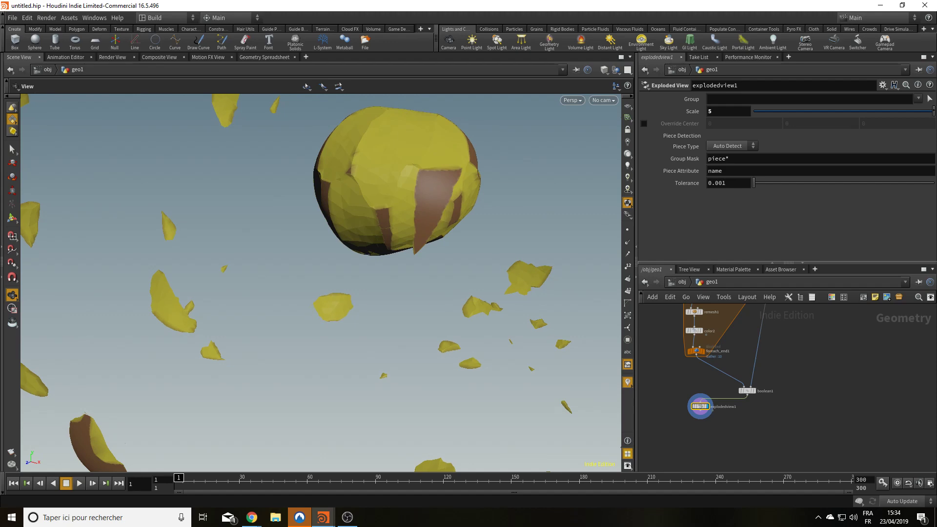